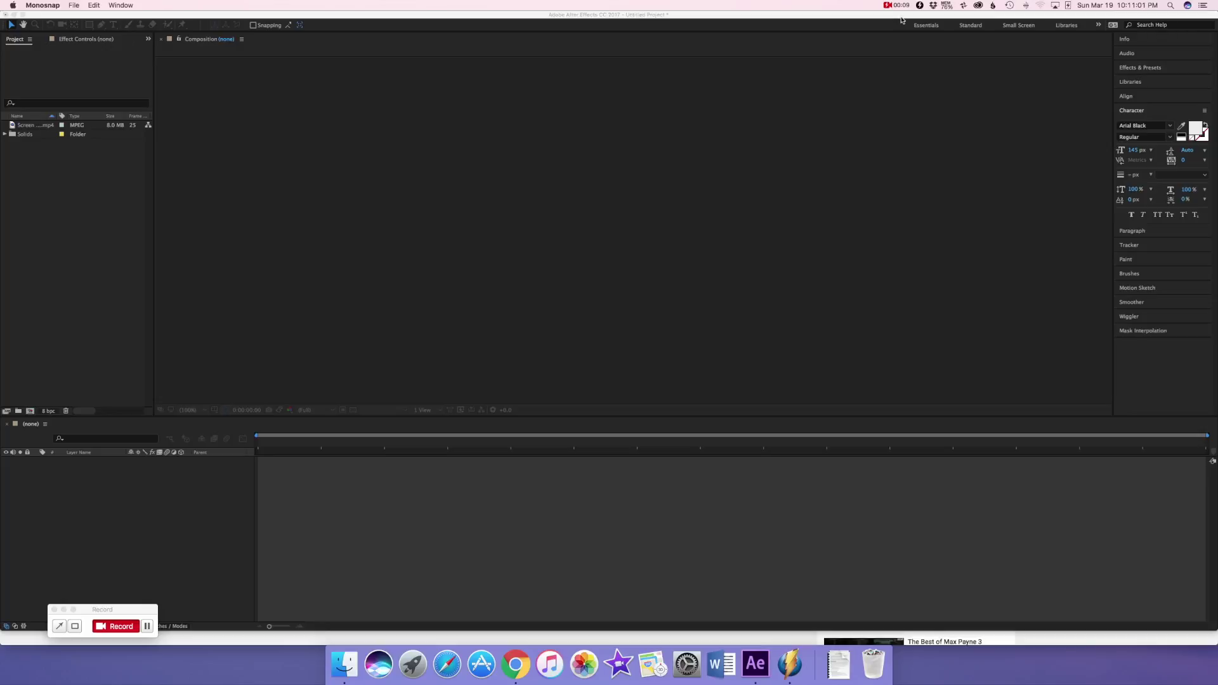
# Create a new 1920 x 1080 composition named Comp 1 with the HDTV 1080 29.97 preset and a 10-second duration.
pyautogui.click(865, 18)
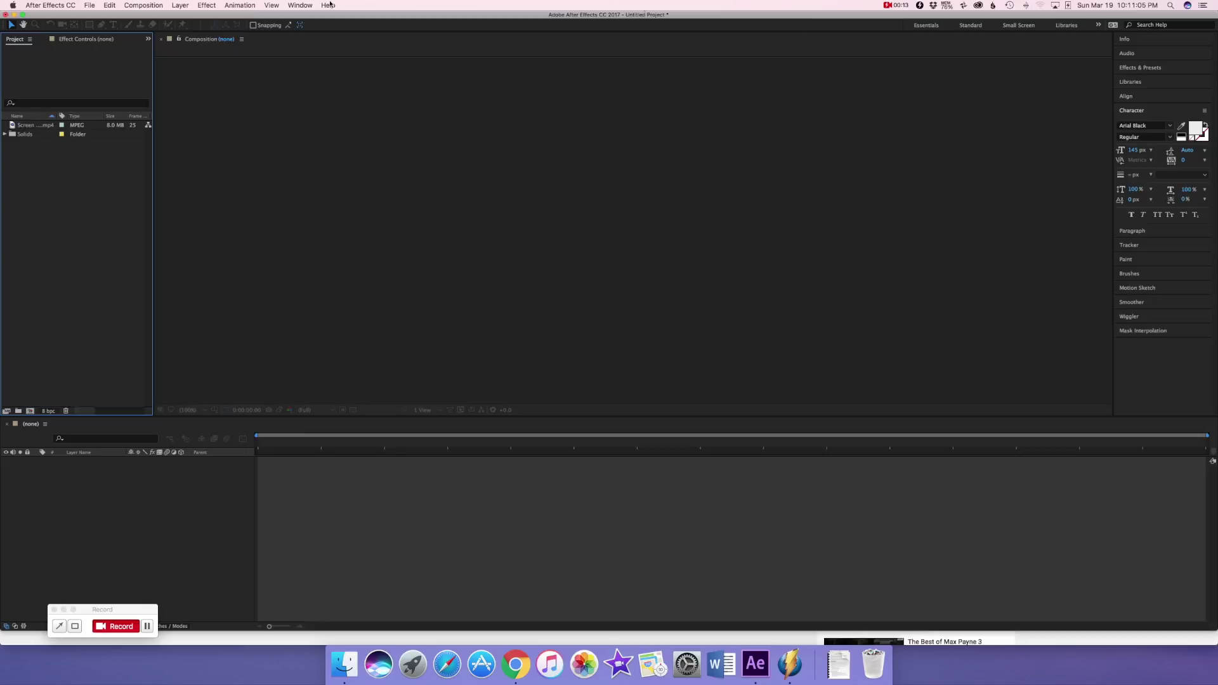
pyautogui.click(143, 5)
pyautogui.click(159, 20)
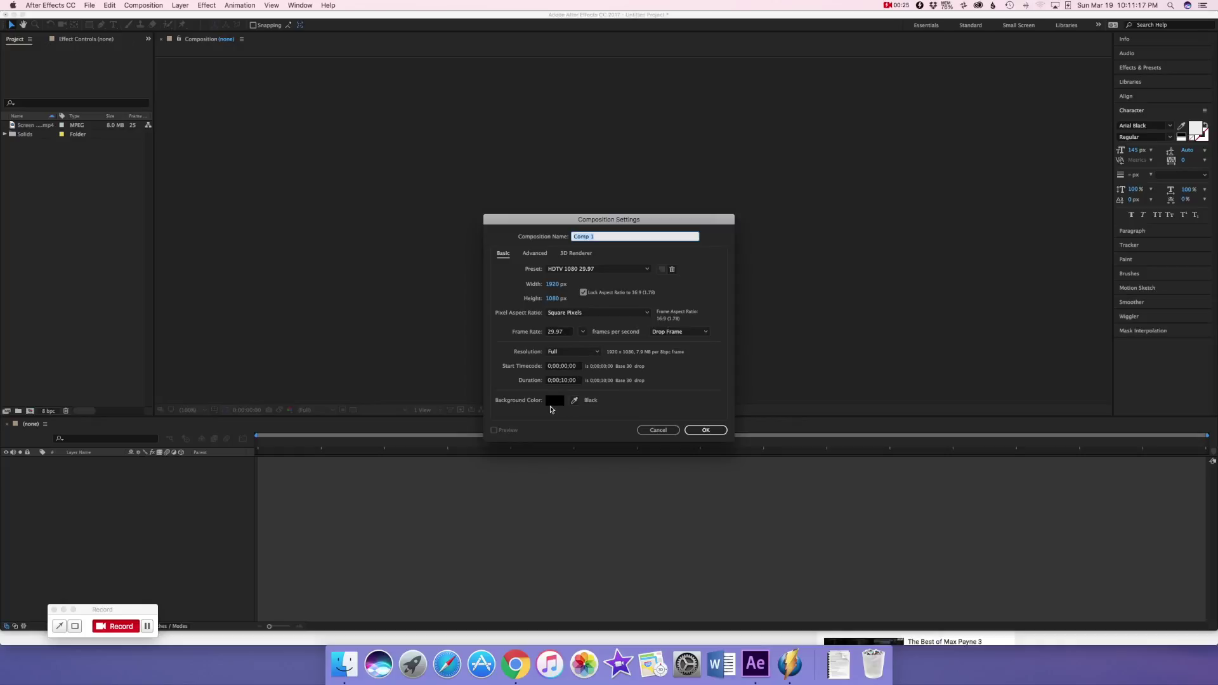
pyautogui.click(705, 430)
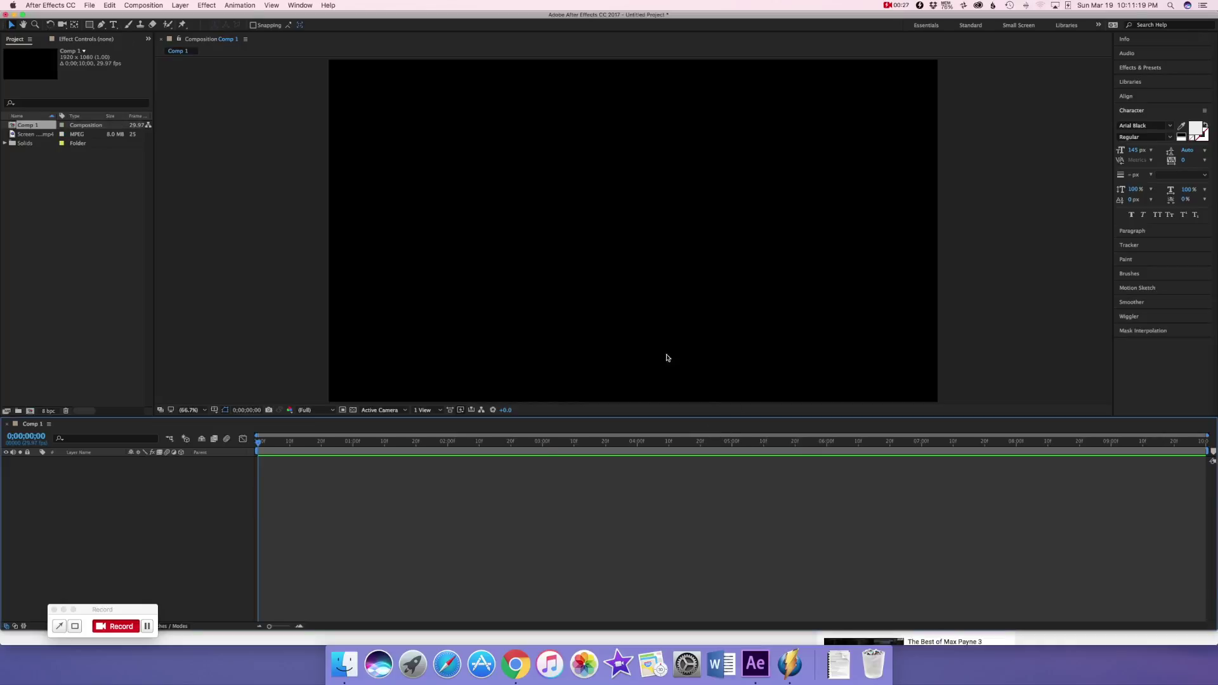
# Add a text layer reading "CHAPTER I" to the composition.
pyautogui.click(180, 5)
pyautogui.moveTo(209, 17)
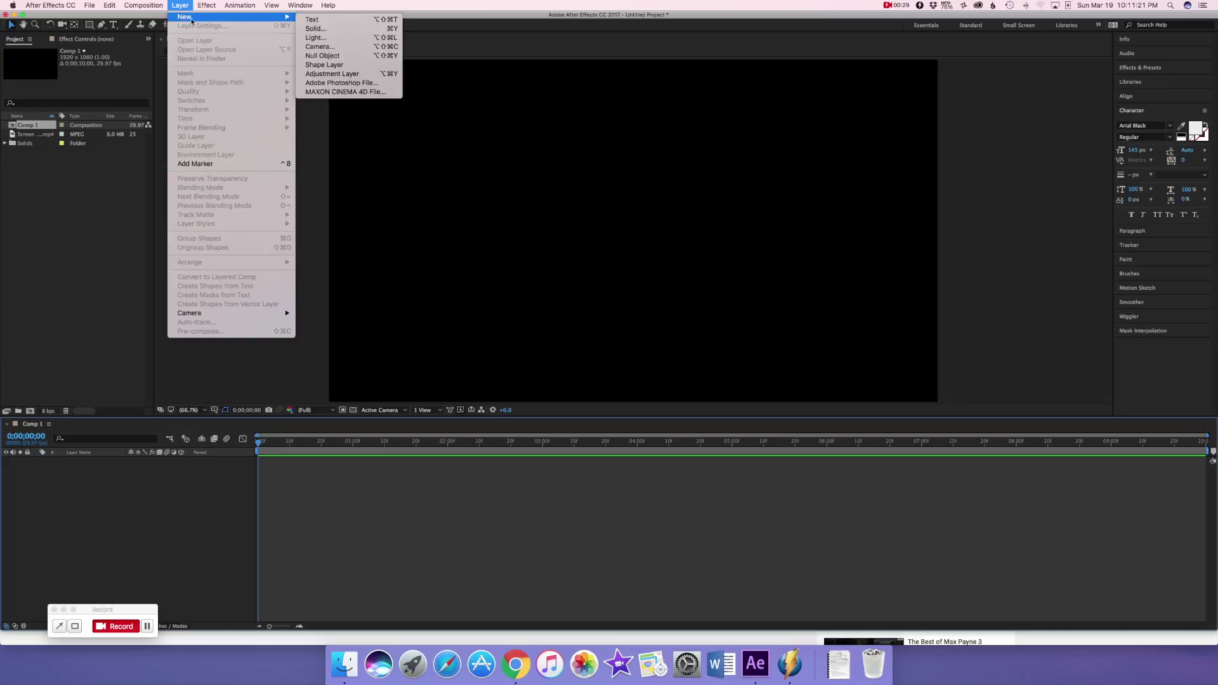
pyautogui.click(336, 19)
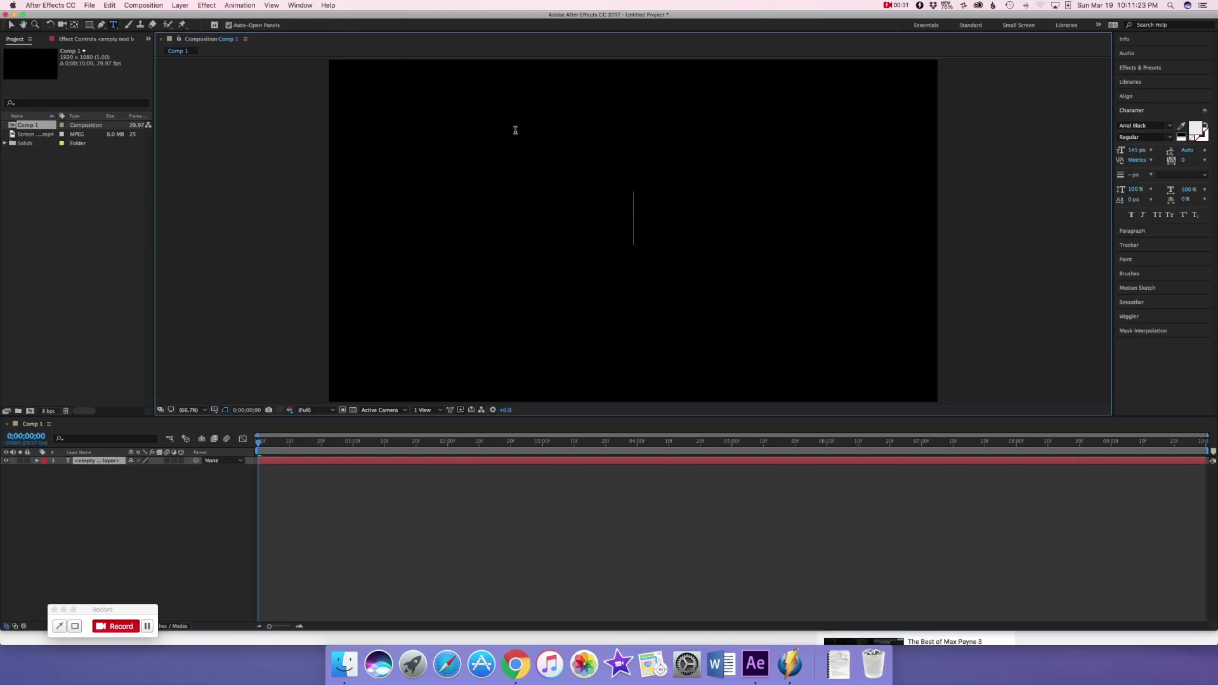
pyautogui.write('CHAPTE')
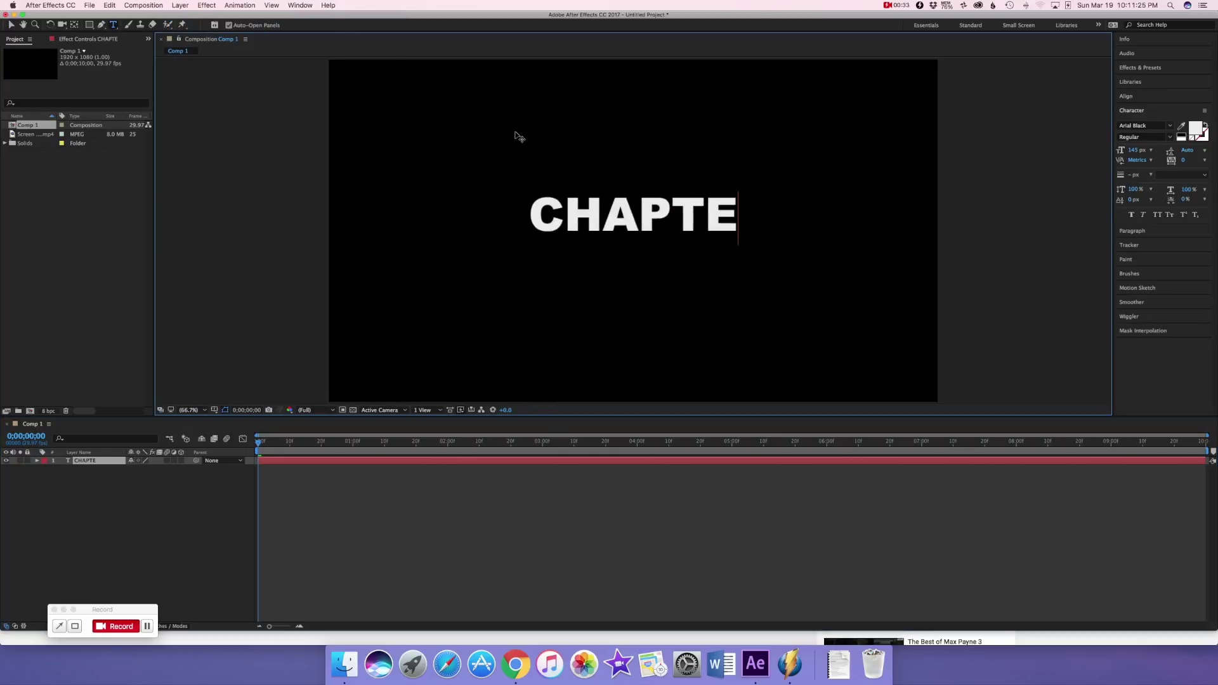
pyautogui.write('R I')
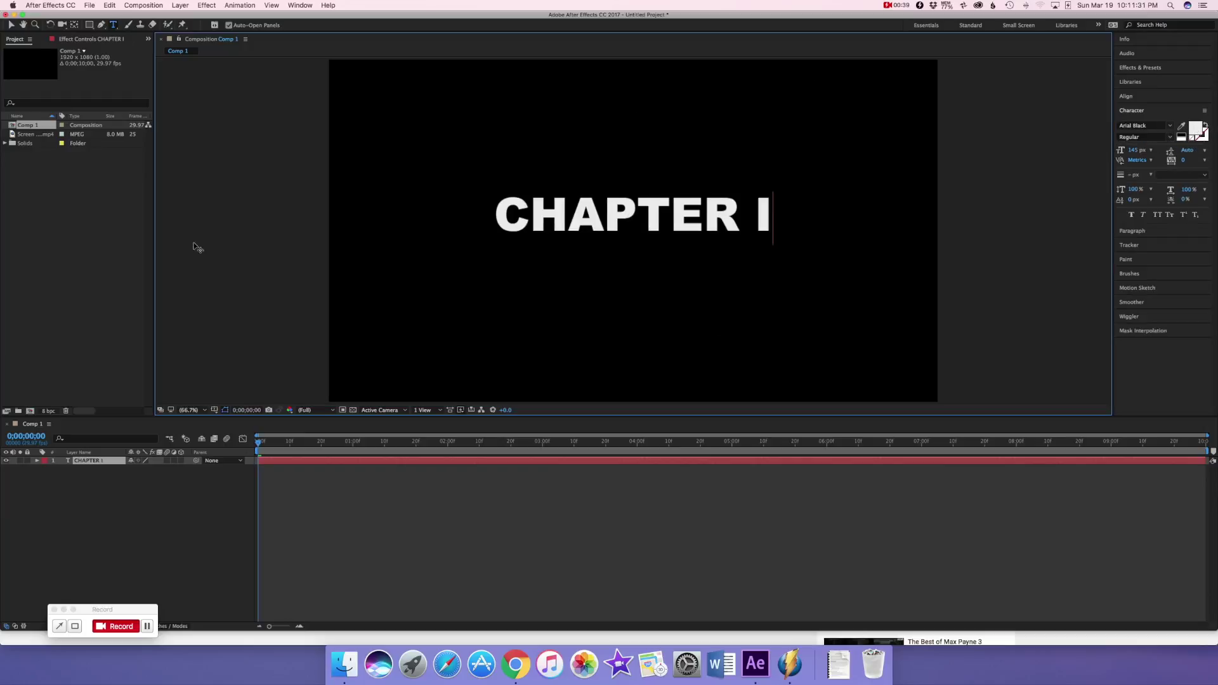
pyautogui.click(11, 25)
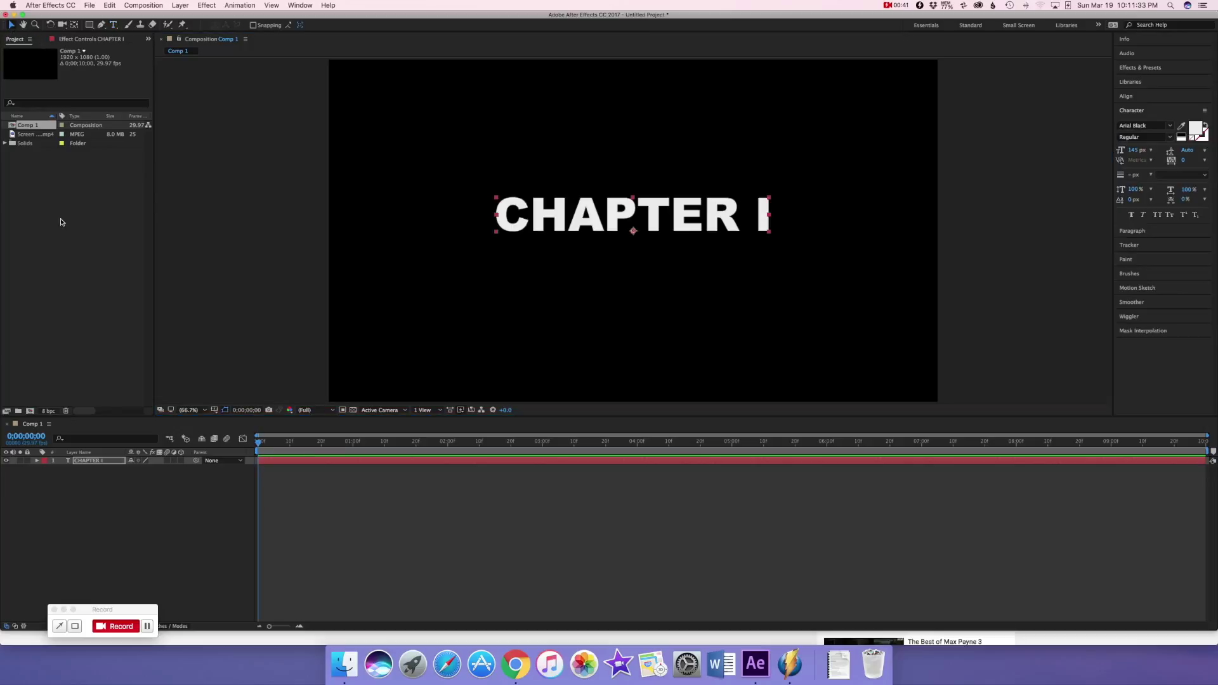
# Reveal the CHAPTER I layer's transform properties and start keyframing Scale and Position at the first frame.
pyautogui.click(88, 467)
pyautogui.click(73, 461)
pyautogui.click(38, 461)
pyautogui.click(44, 477)
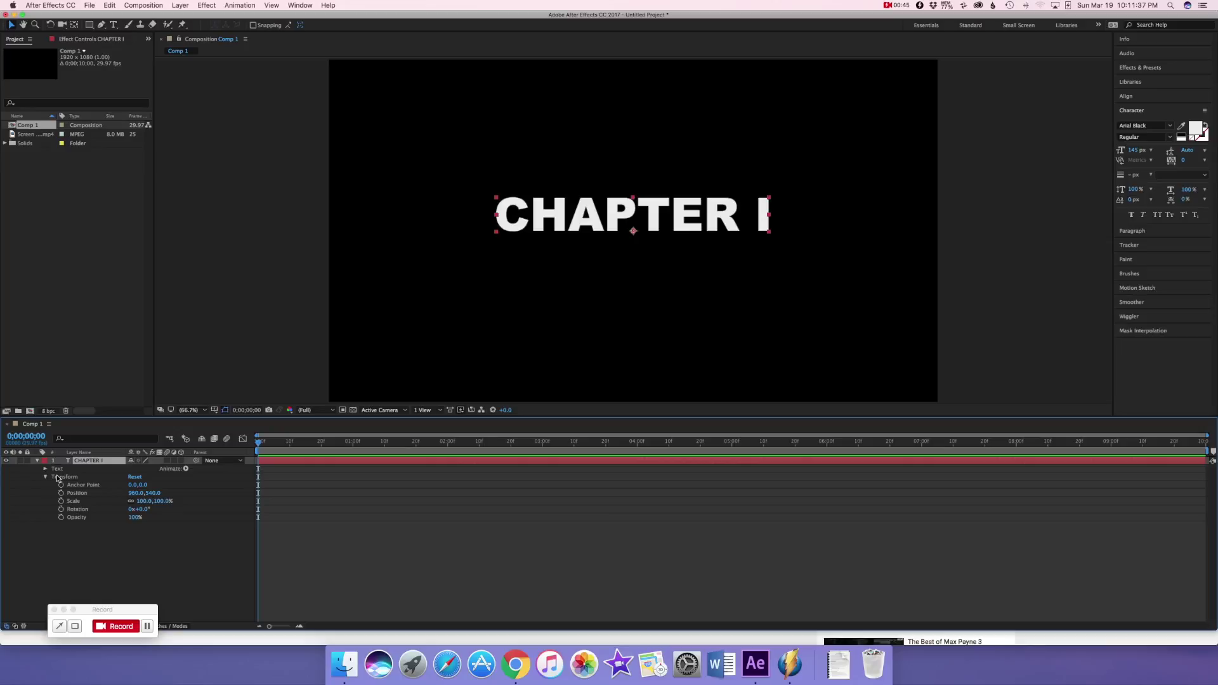
pyautogui.click(61, 501)
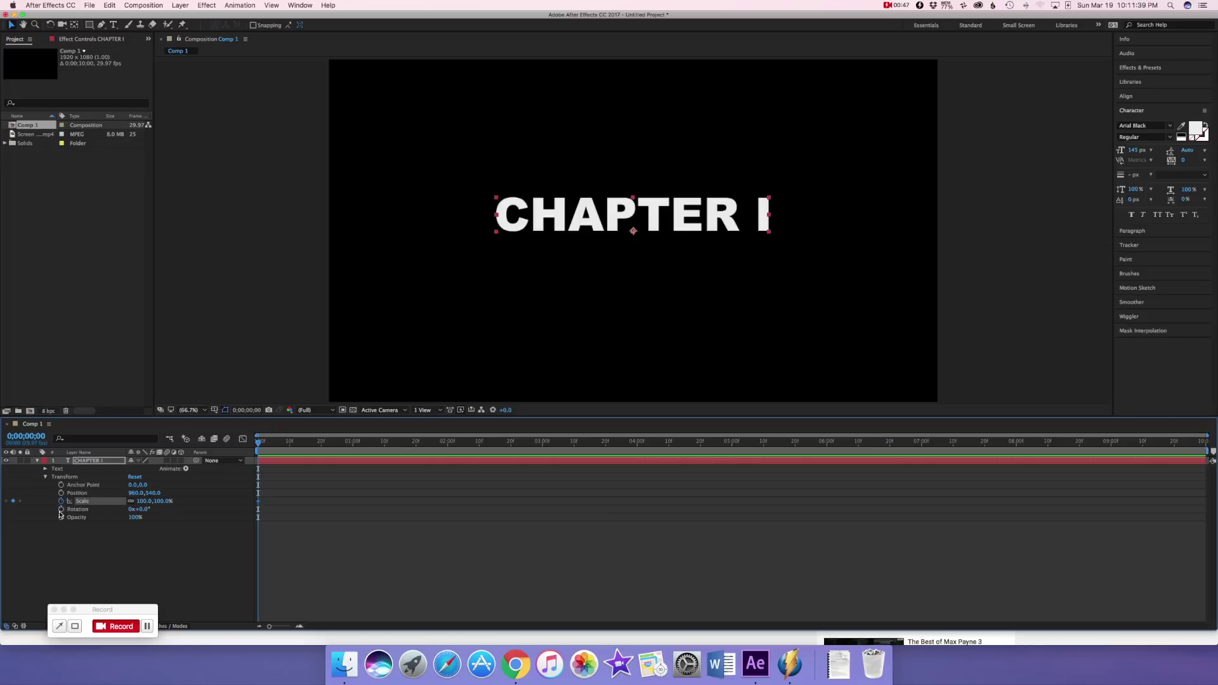
pyautogui.click(61, 493)
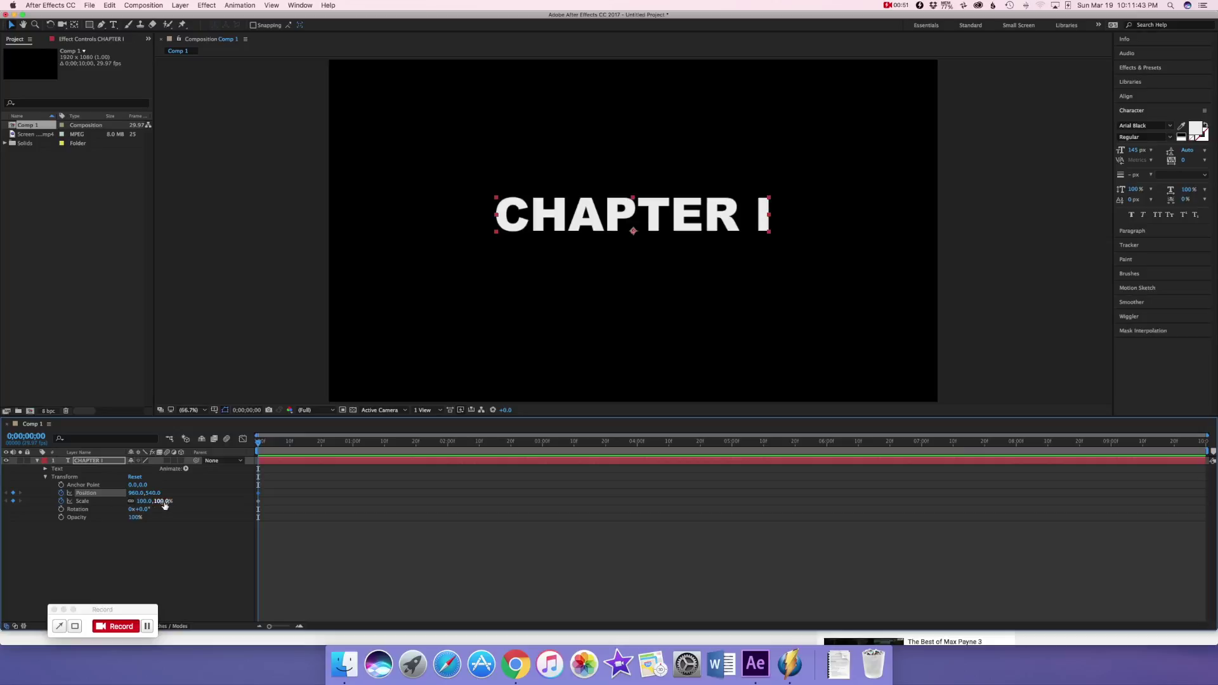
# Scale the title down to 29% at the first frame and centre it horizontally and vertically in the composition.
pyautogui.moveTo(164, 505)
pyautogui.mouseDown()
pyautogui.moveTo(134, 505)
pyautogui.moveTo(144, 501)
pyautogui.mouseUp()
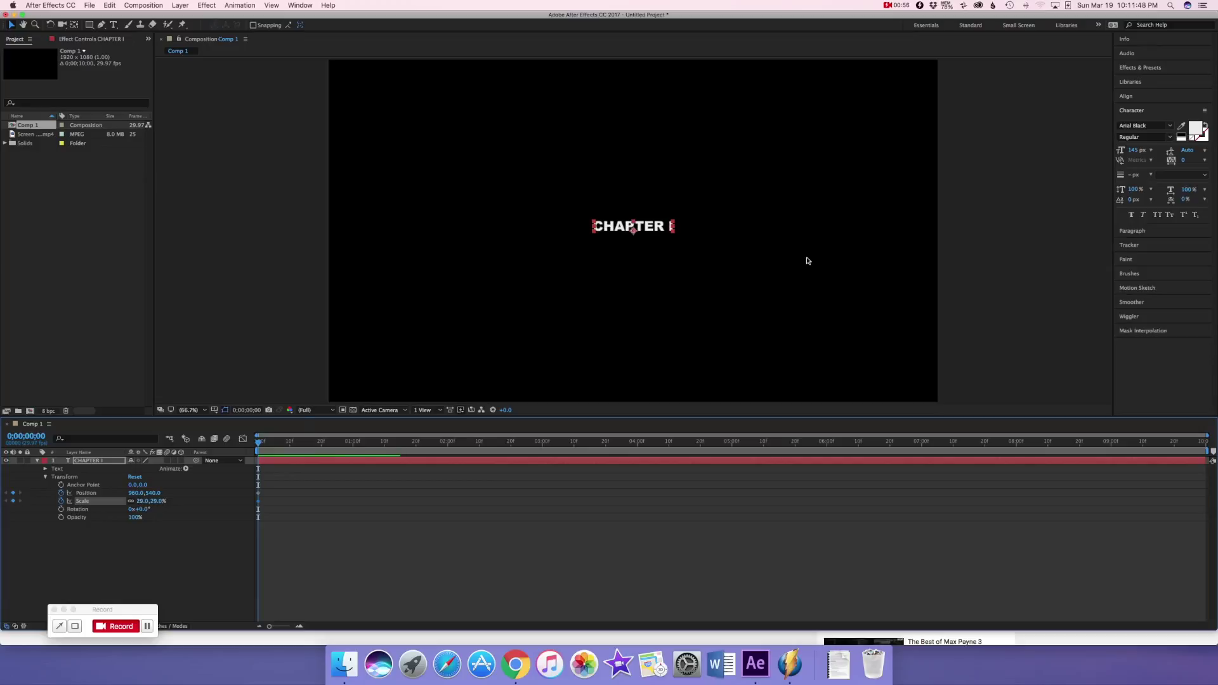
pyautogui.click(1126, 97)
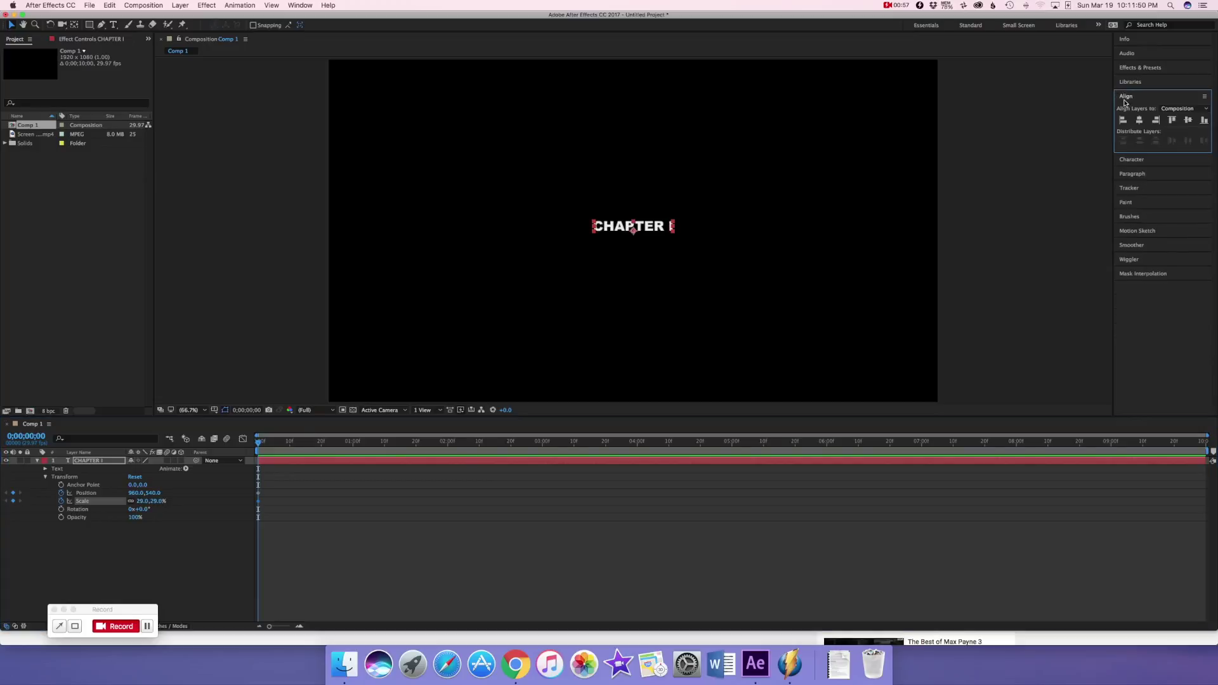
pyautogui.click(300, 5)
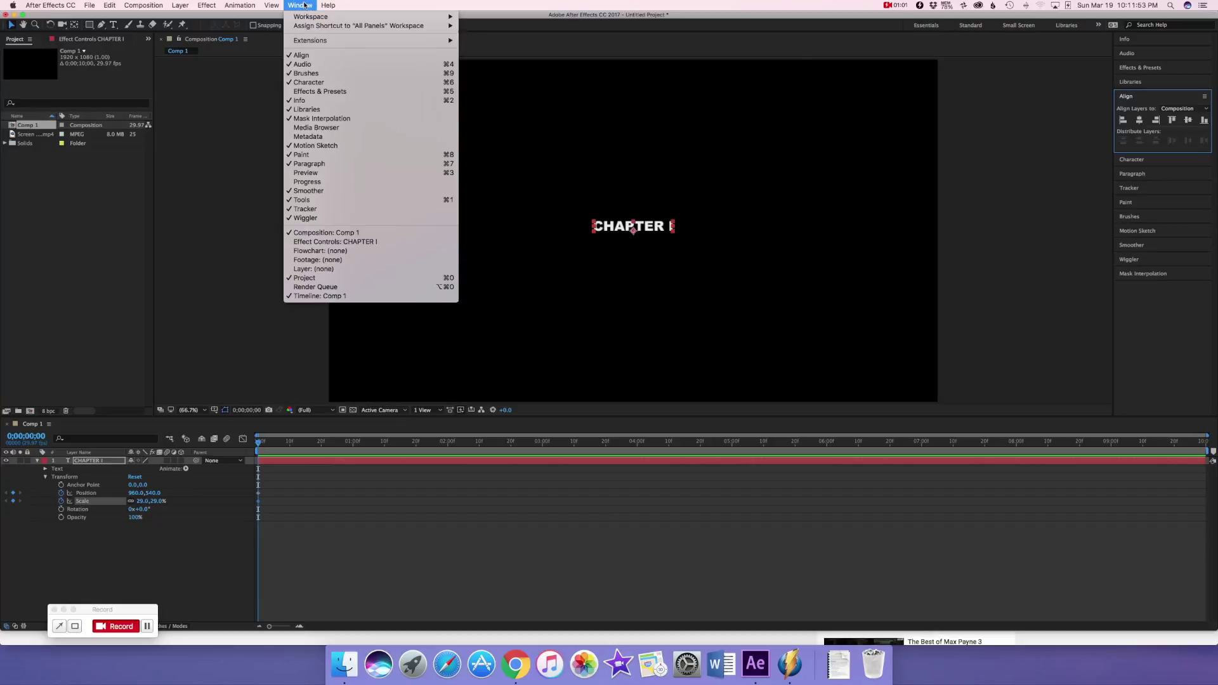
pyautogui.click(304, 5)
pyautogui.click(1140, 121)
pyautogui.click(1187, 120)
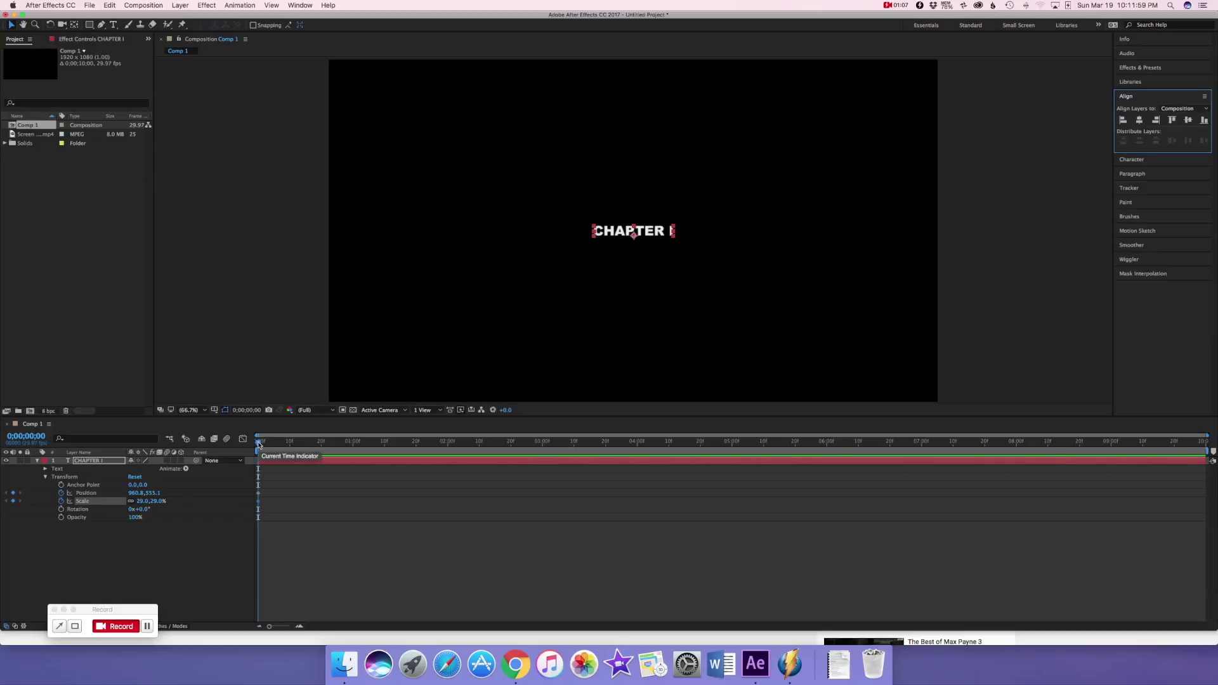
# At frame 1, enlarge the title to 214%, centre it horizontally and raise it to about Y 515.
pyautogui.moveTo(258, 444); pyautogui.dragTo(260, 444)
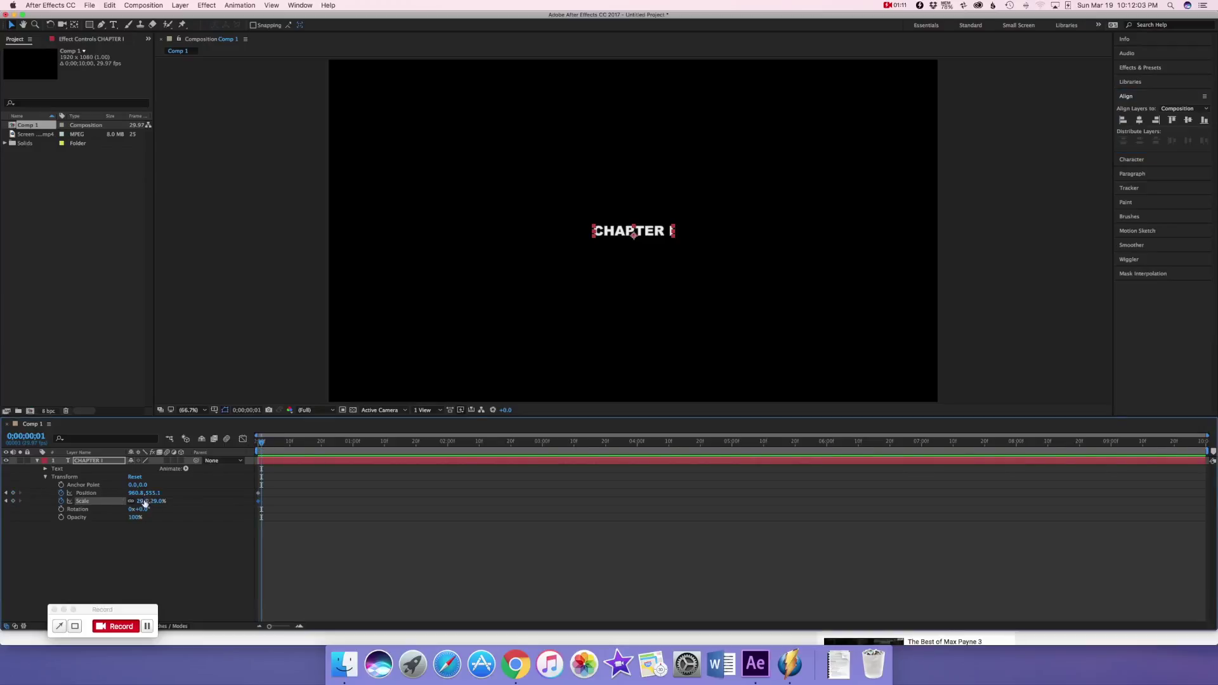
pyautogui.moveTo(152, 503); pyautogui.dragTo(210, 474)
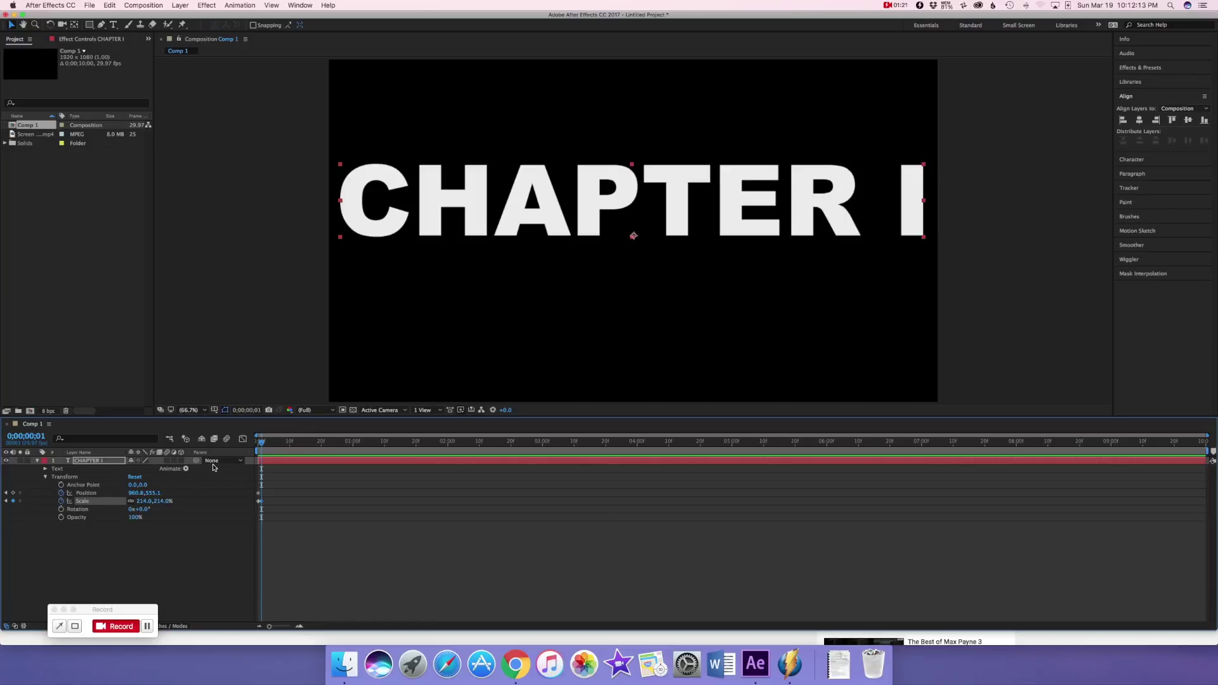
pyautogui.click(1140, 121)
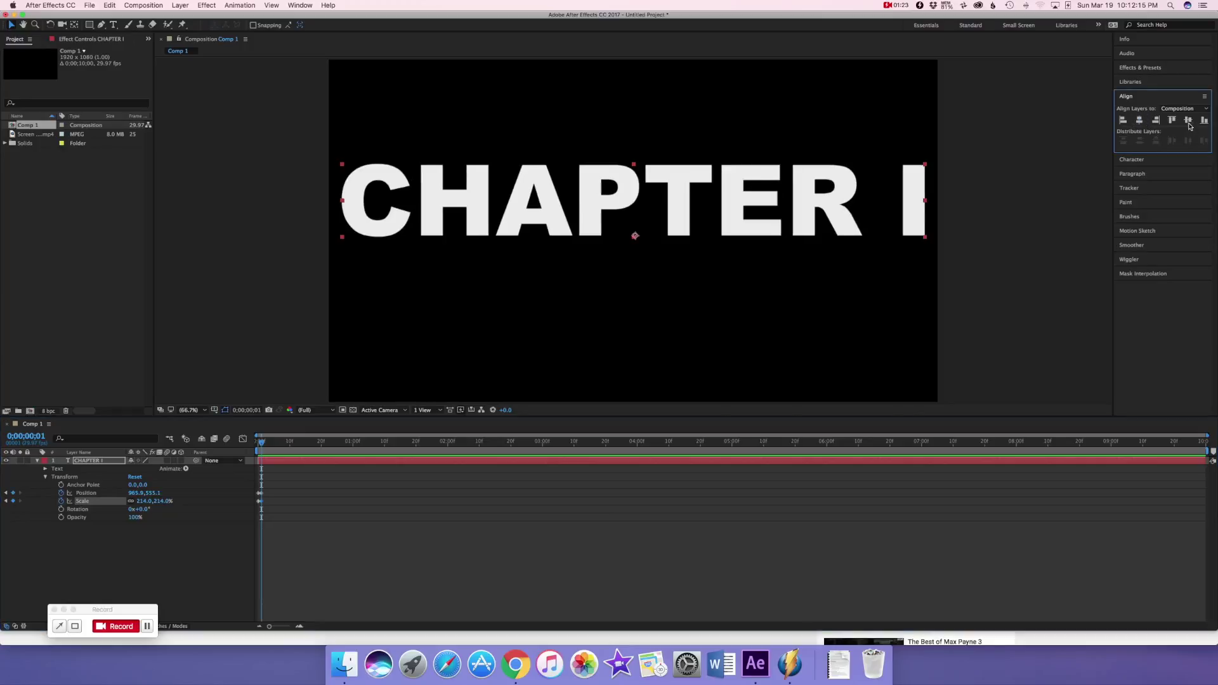
pyautogui.click(1188, 121)
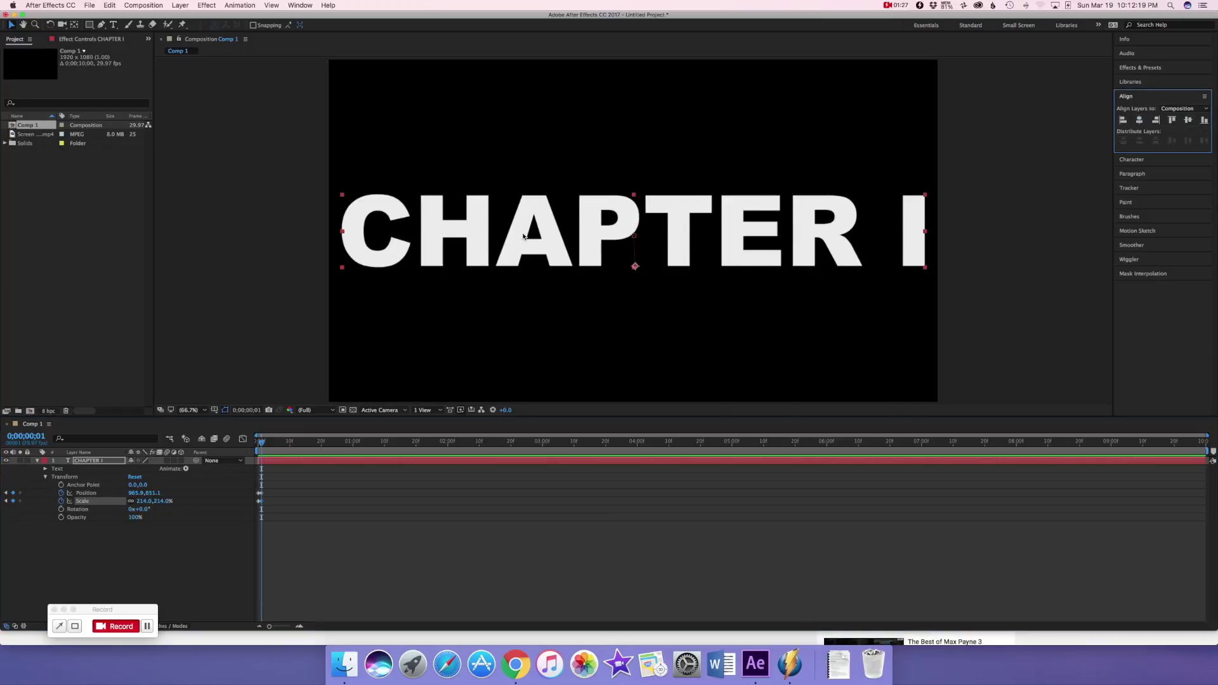
pyautogui.moveTo(522, 237); pyautogui.dragTo(519, 193)
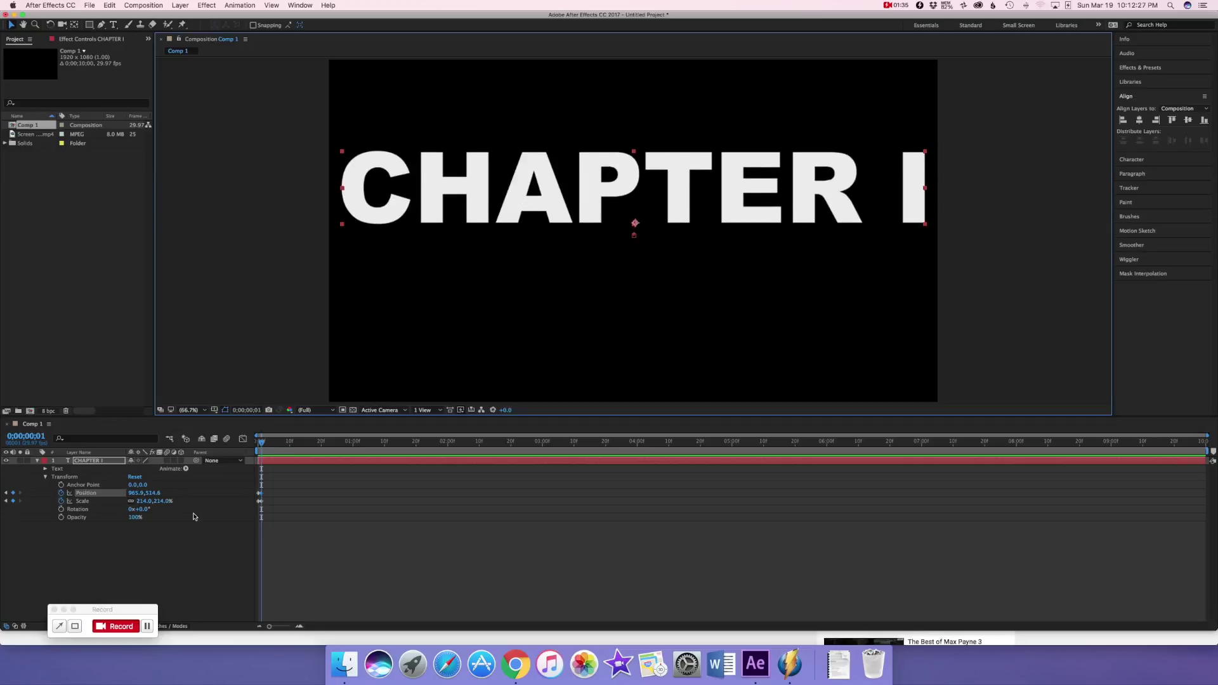
# At frame 5, add Position and Scale keyframes that hold the title's current values.
pyautogui.moveTo(262, 445); pyautogui.dragTo(274, 444)
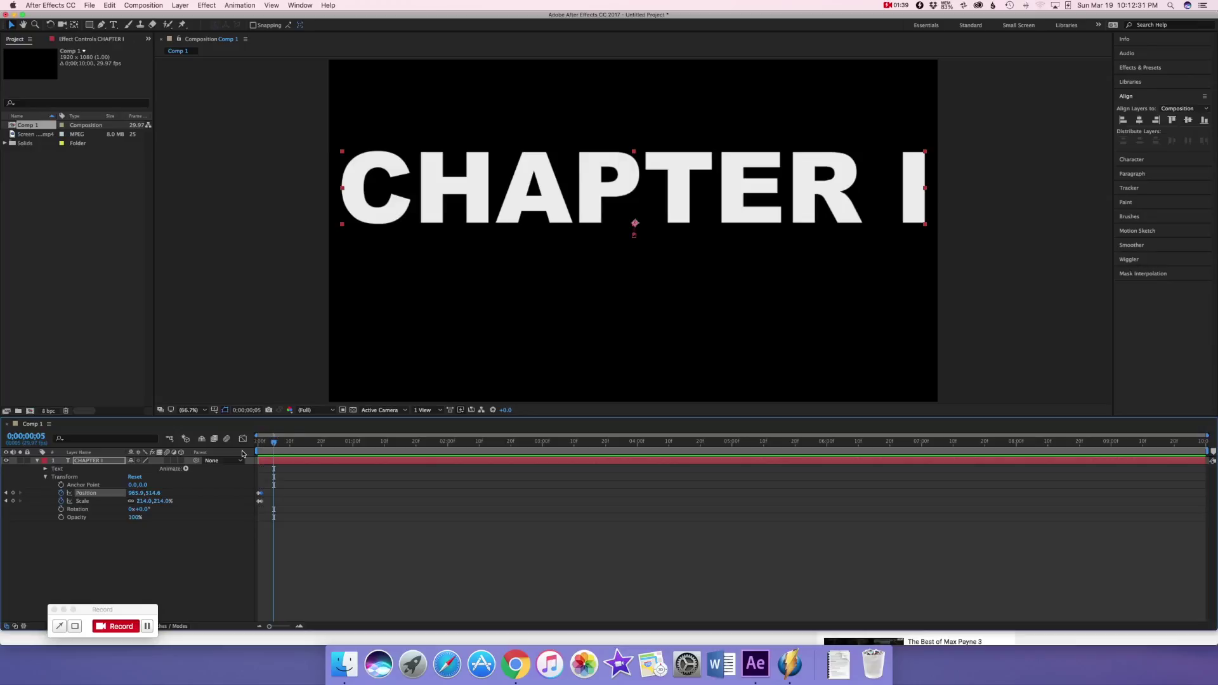
pyautogui.click(13, 492)
pyautogui.click(13, 501)
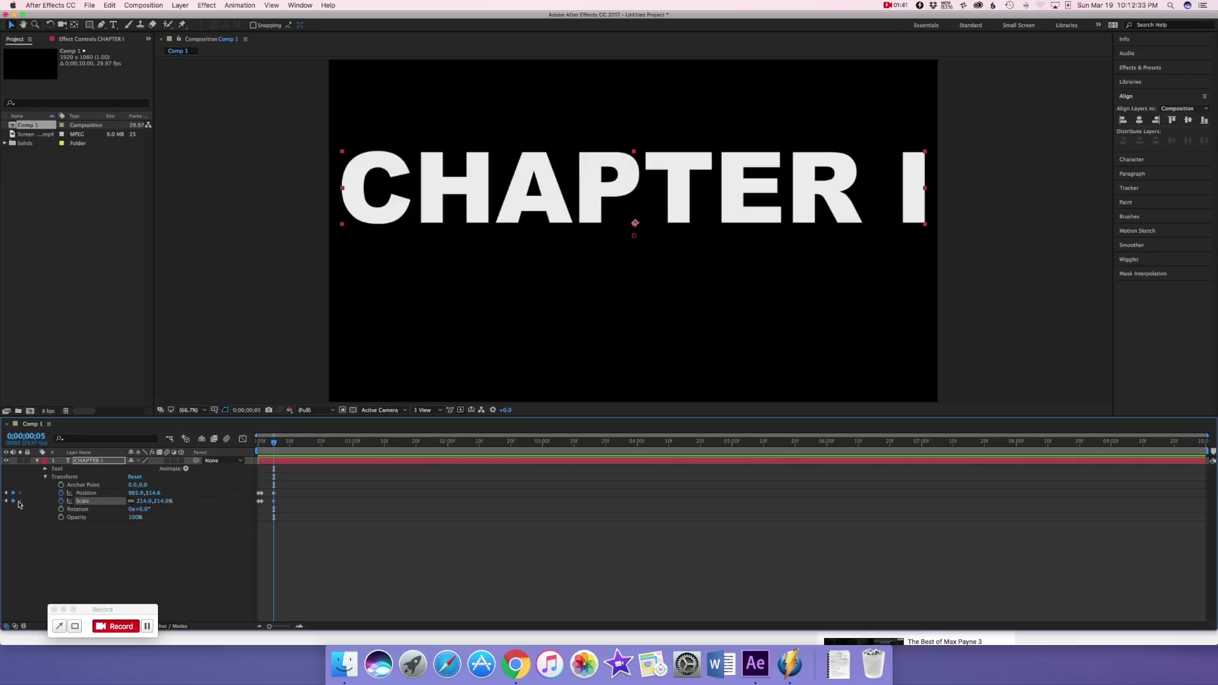
# At frame 6, set the title's scale to 100% and move it to about 1410, 466.
pyautogui.click(277, 441)
pyautogui.moveTo(140, 501); pyautogui.dragTo(347, 497)
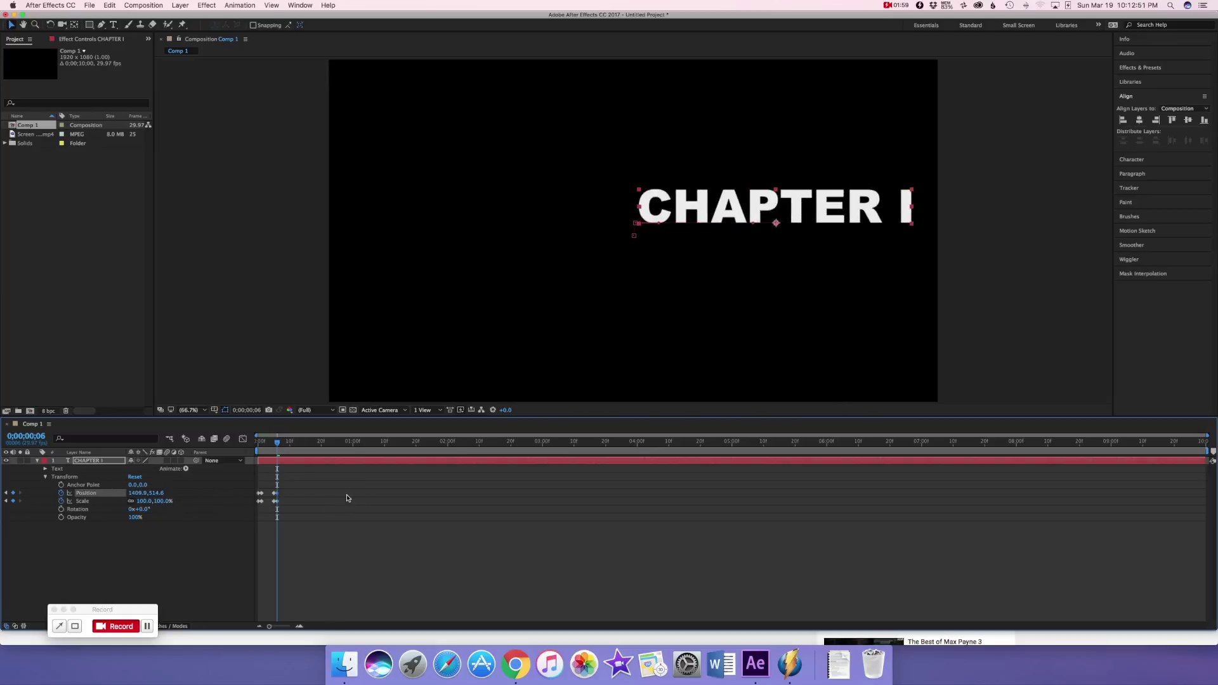
pyautogui.moveTo(158, 493)
pyautogui.mouseDown()
pyautogui.moveTo(253, 489)
pyautogui.moveTo(169, 462)
pyautogui.moveTo(158, 470)
pyautogui.mouseUp()
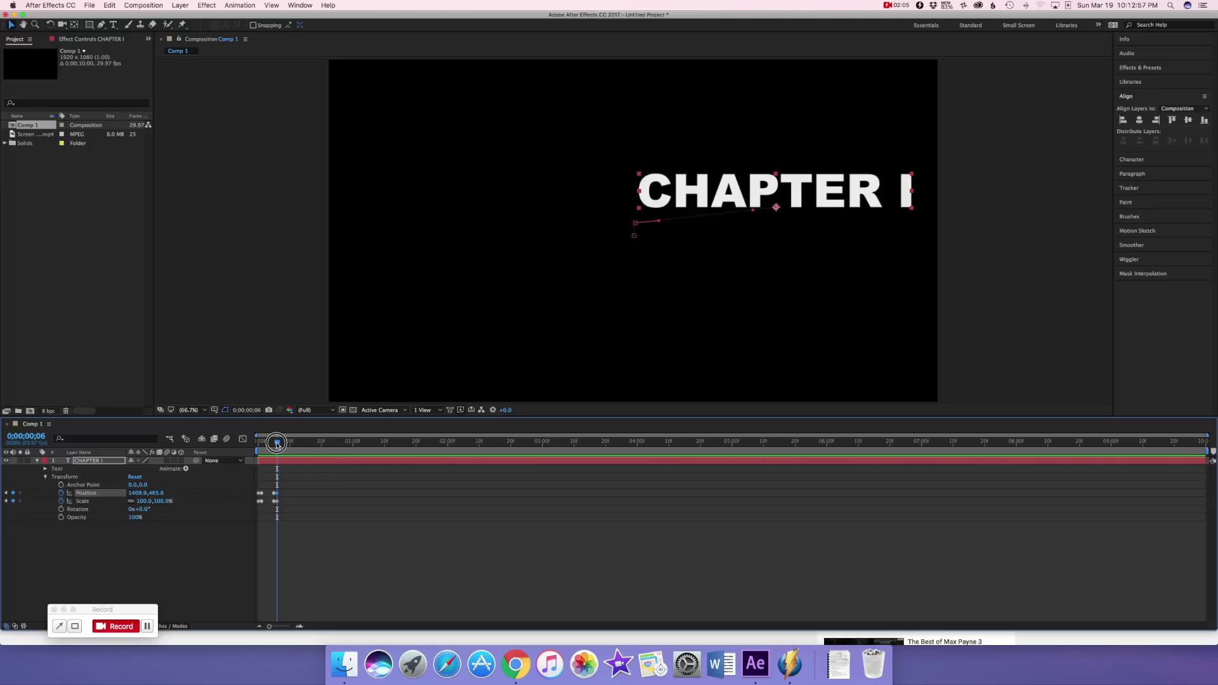
# At frame 10, add Position and Scale keyframes that hold the title's current values.
pyautogui.moveTo(276, 444); pyautogui.dragTo(291, 442)
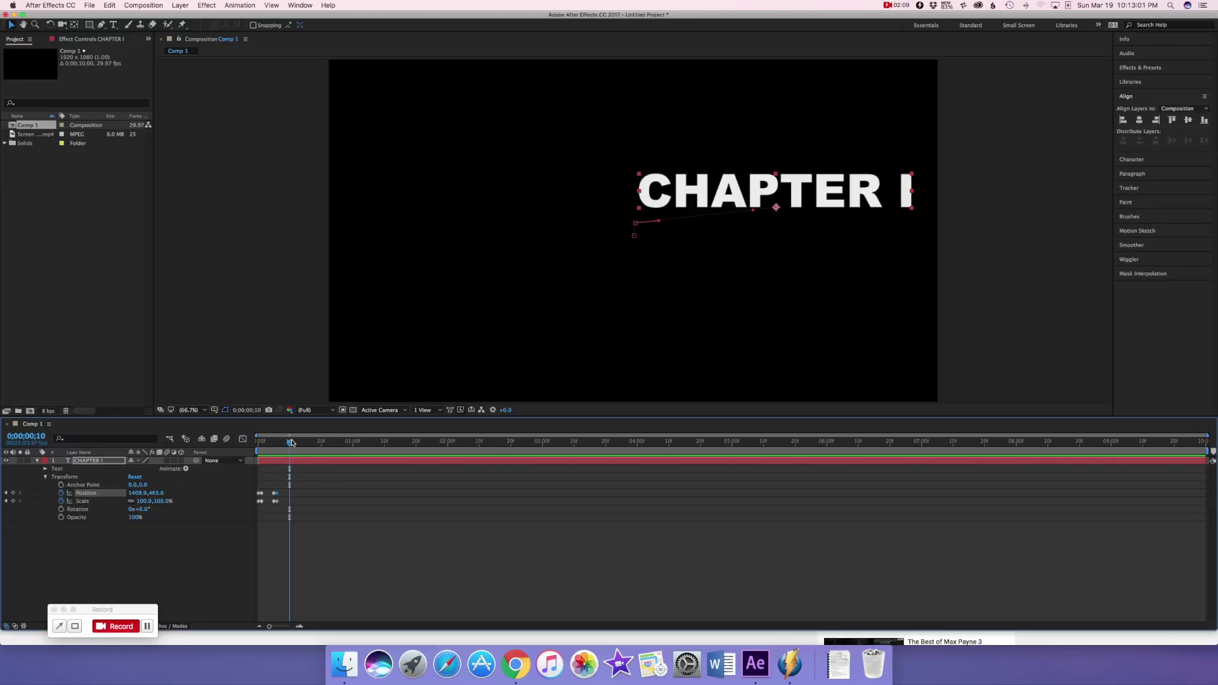
pyautogui.click(13, 493)
pyautogui.click(13, 501)
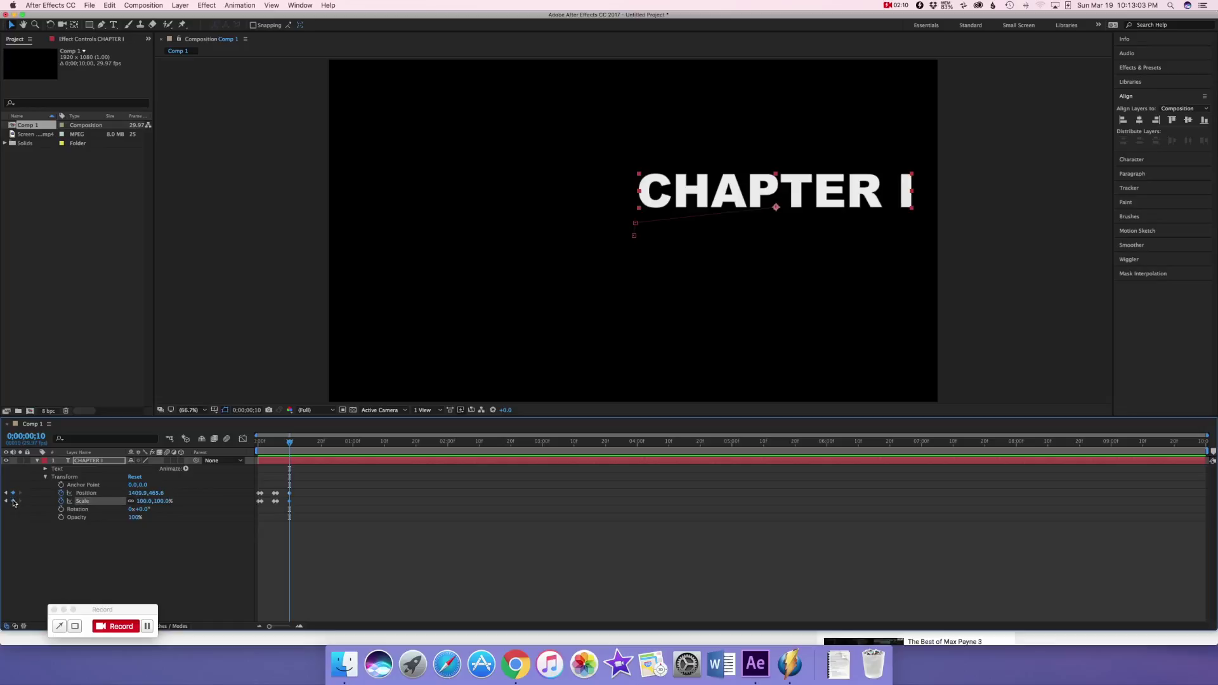
# At frame 11, move the title to the lower left of the composition, at about 561, 795.
pyautogui.click(292, 442)
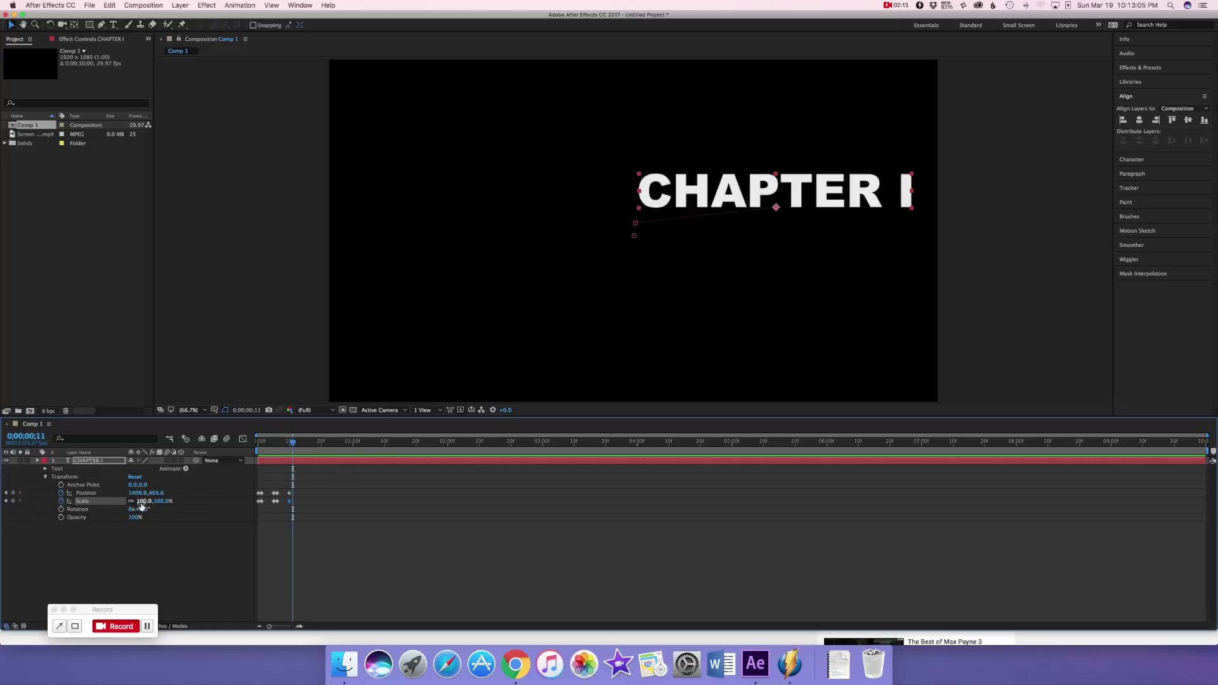
pyautogui.moveTo(135, 494); pyautogui.dragTo(1, 475)
pyautogui.moveTo(137, 492); pyautogui.dragTo(8, 480)
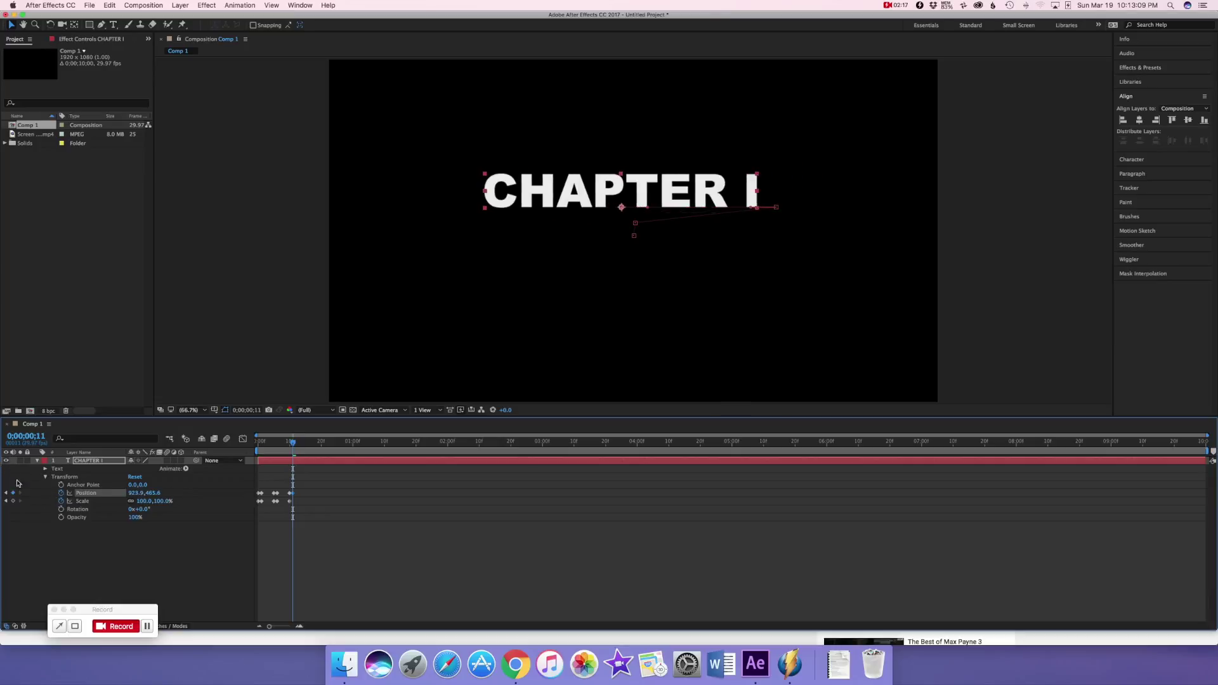
pyautogui.moveTo(129, 492); pyautogui.dragTo(57, 492)
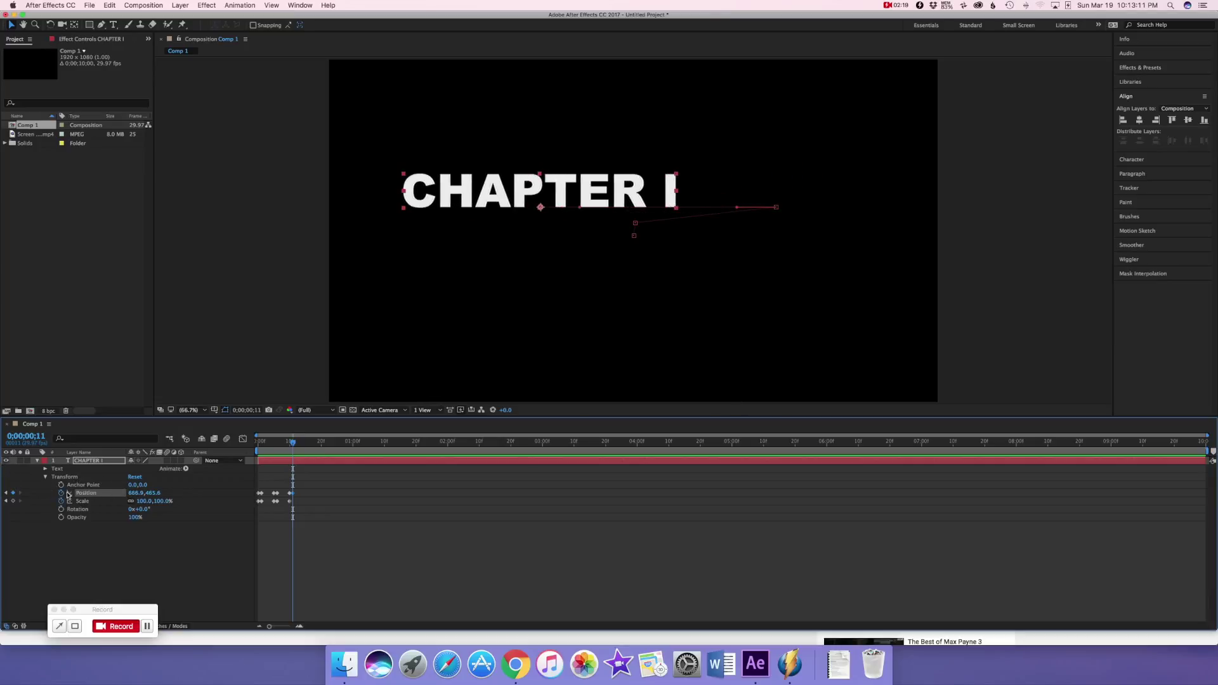
pyautogui.moveTo(131, 493); pyautogui.dragTo(316, 489)
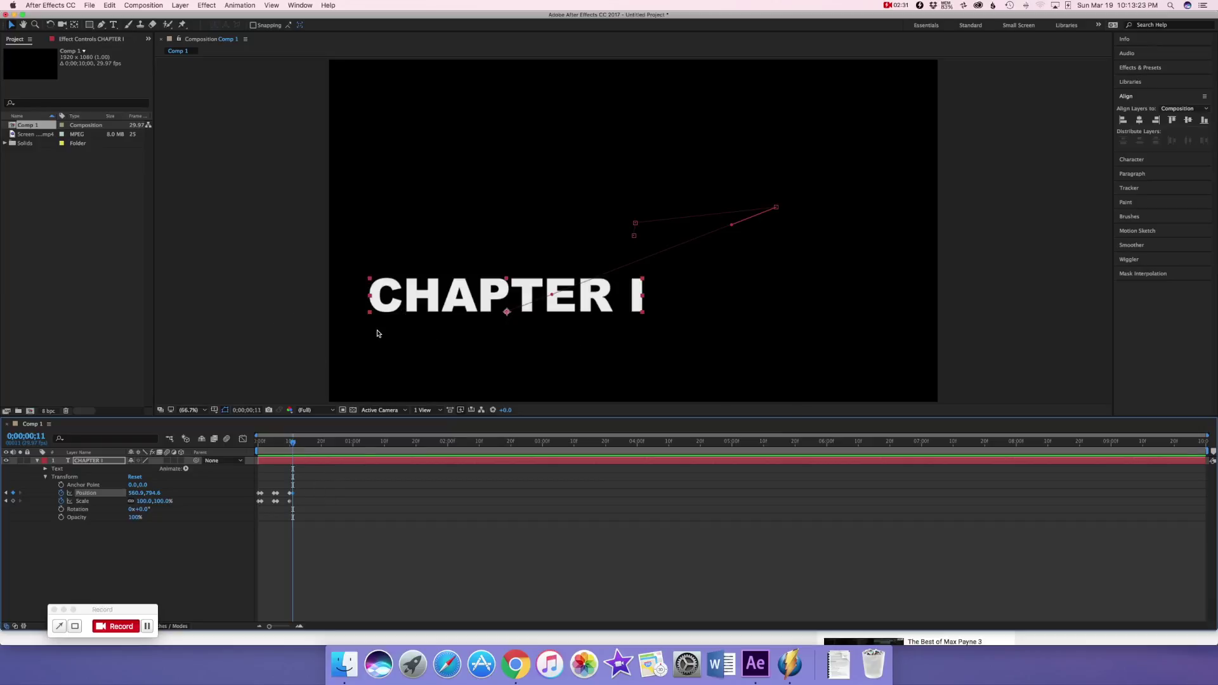
# Preview the title animation from the start and return the playhead to the first frame.
pyautogui.click(131, 547)
pyautogui.moveTo(293, 442); pyautogui.dragTo(229, 443)
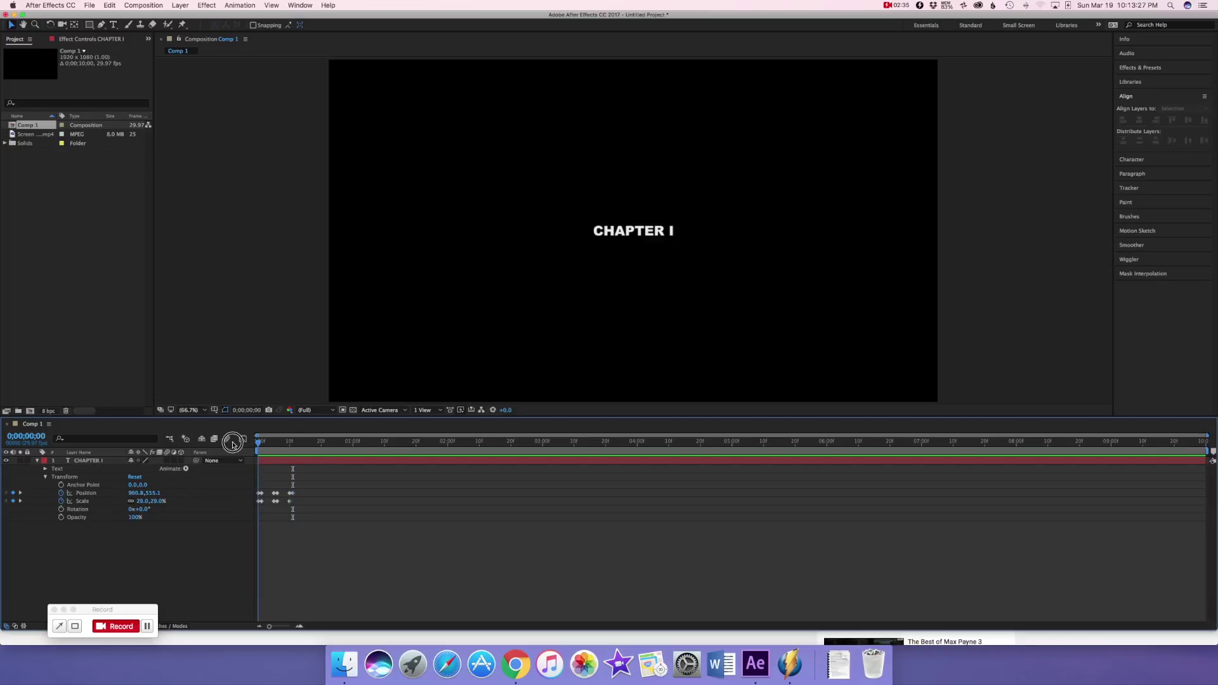
pyautogui.press('space')
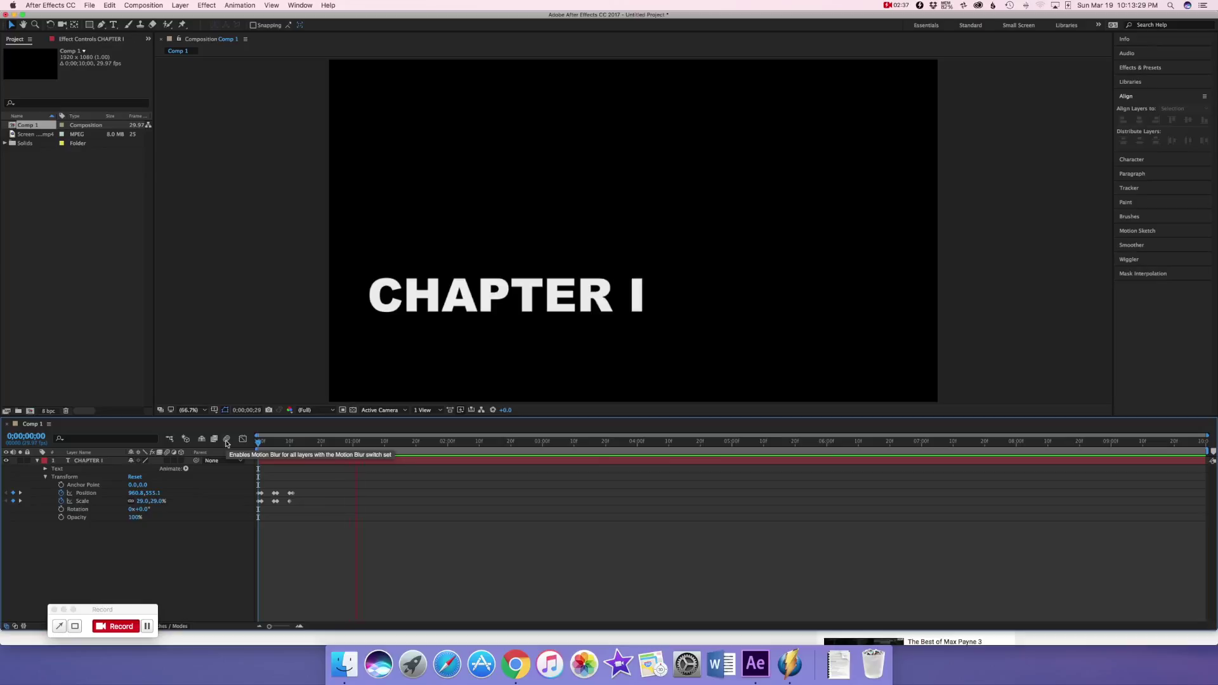
pyautogui.click(374, 443)
pyautogui.moveTo(374, 444); pyautogui.dragTo(243, 454)
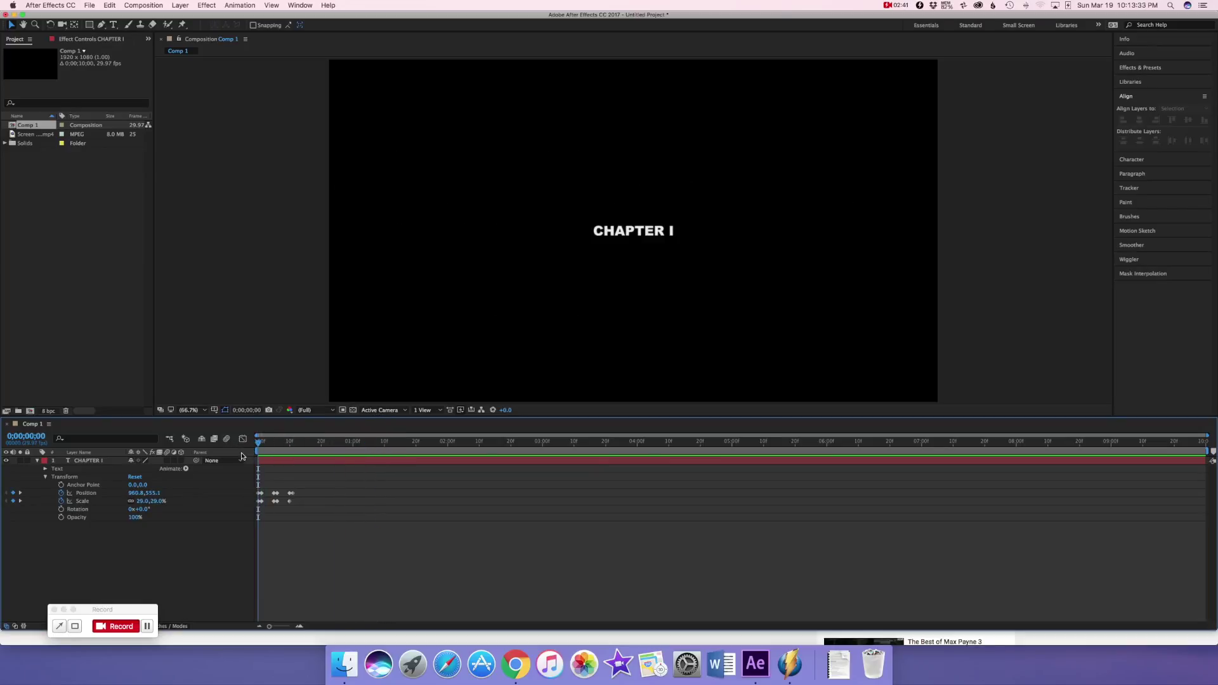
# Place the screen glitch stock footage clip in the composition beneath the CHAPTER I text layer.
pyautogui.click(31, 135)
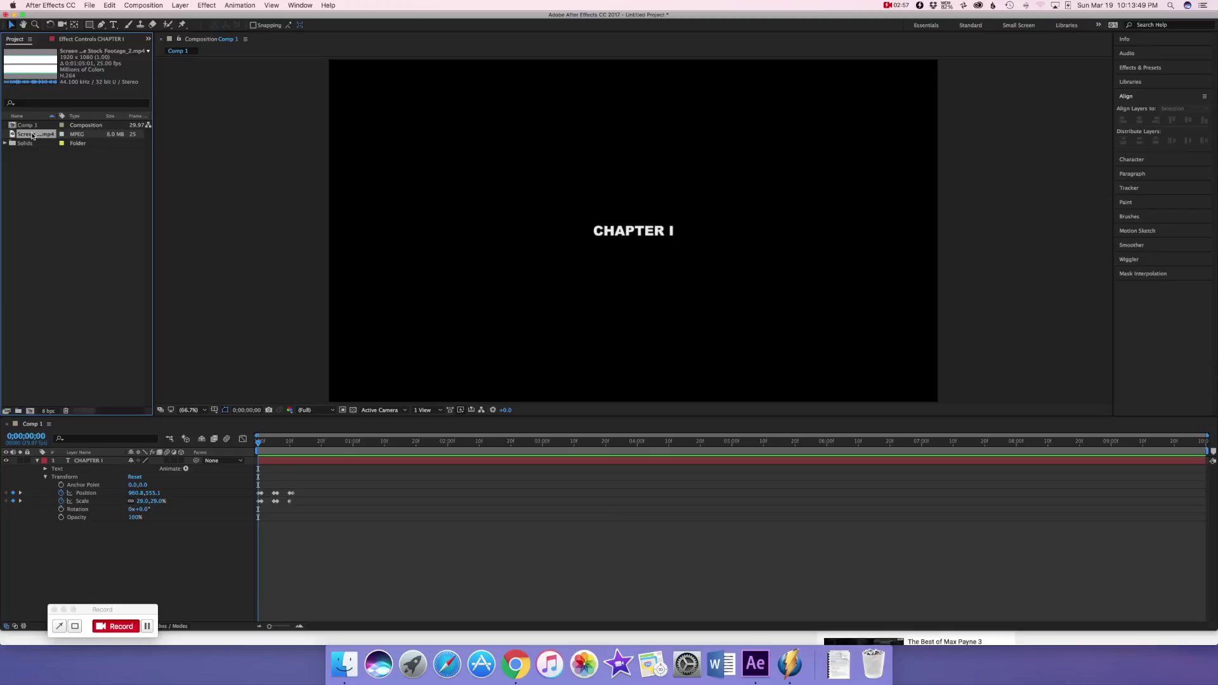
pyautogui.moveTo(32, 136); pyautogui.dragTo(76, 527)
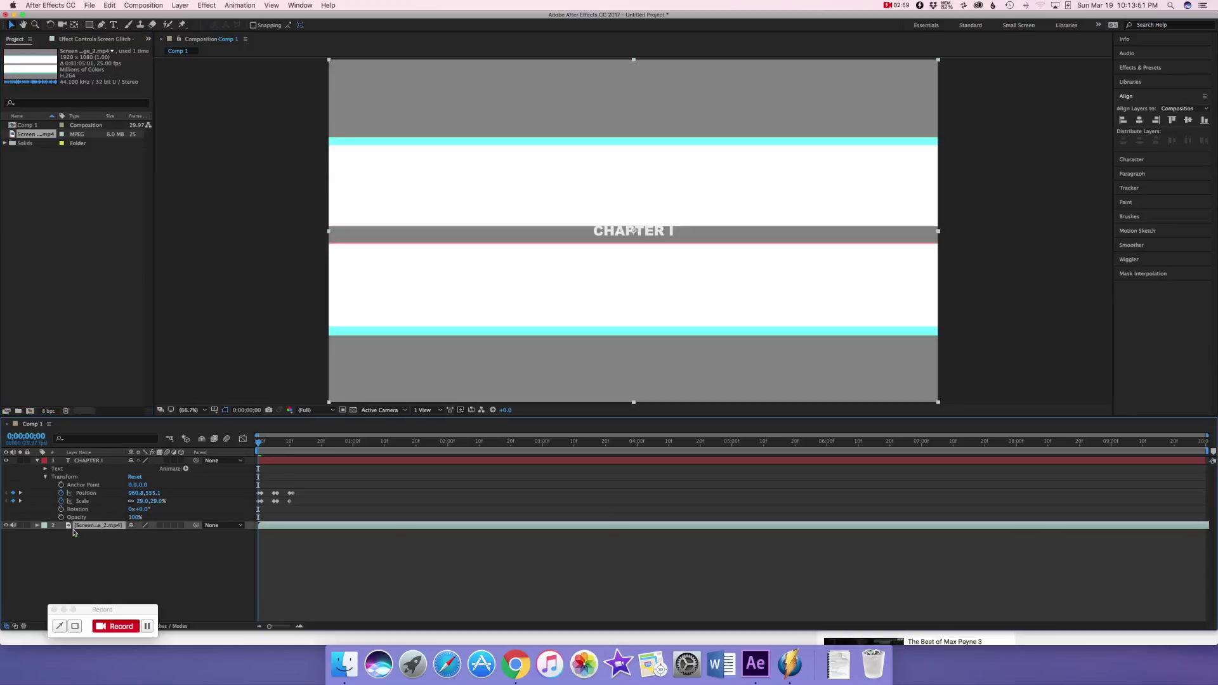
# Hide the screen glitch footage layer and add a new adjustment layer above the CHAPTER I text layer.
pyautogui.click(7, 526)
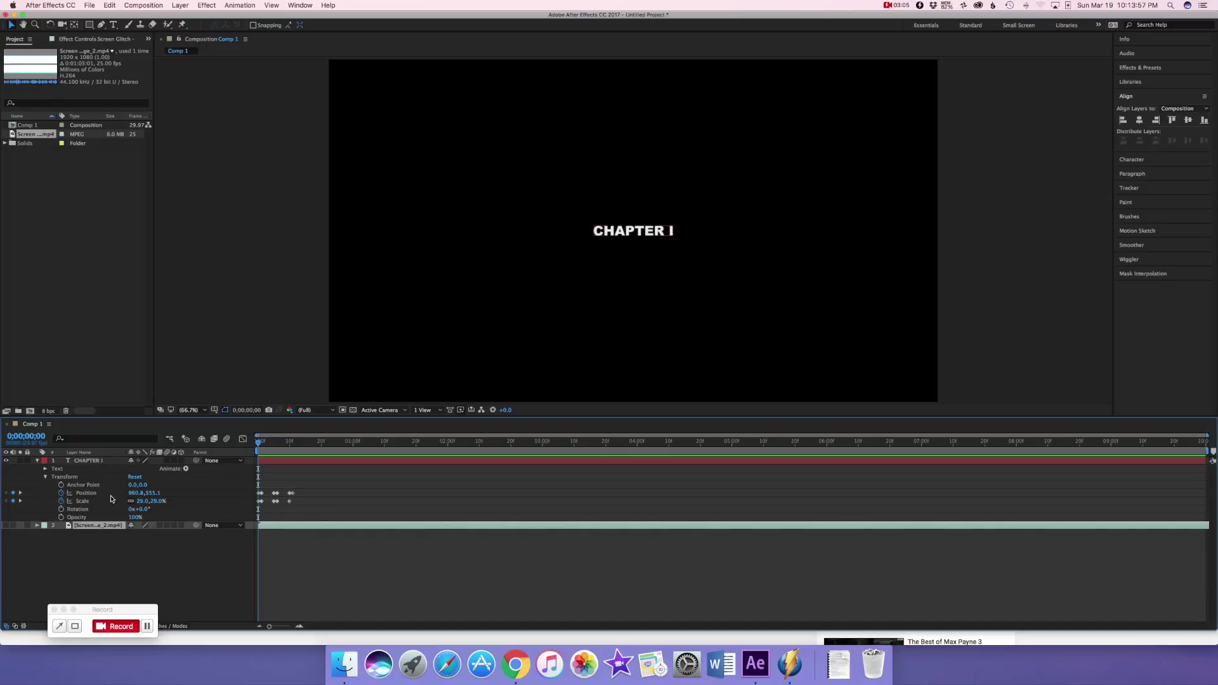
pyautogui.click(180, 5)
pyautogui.moveTo(260, 16)
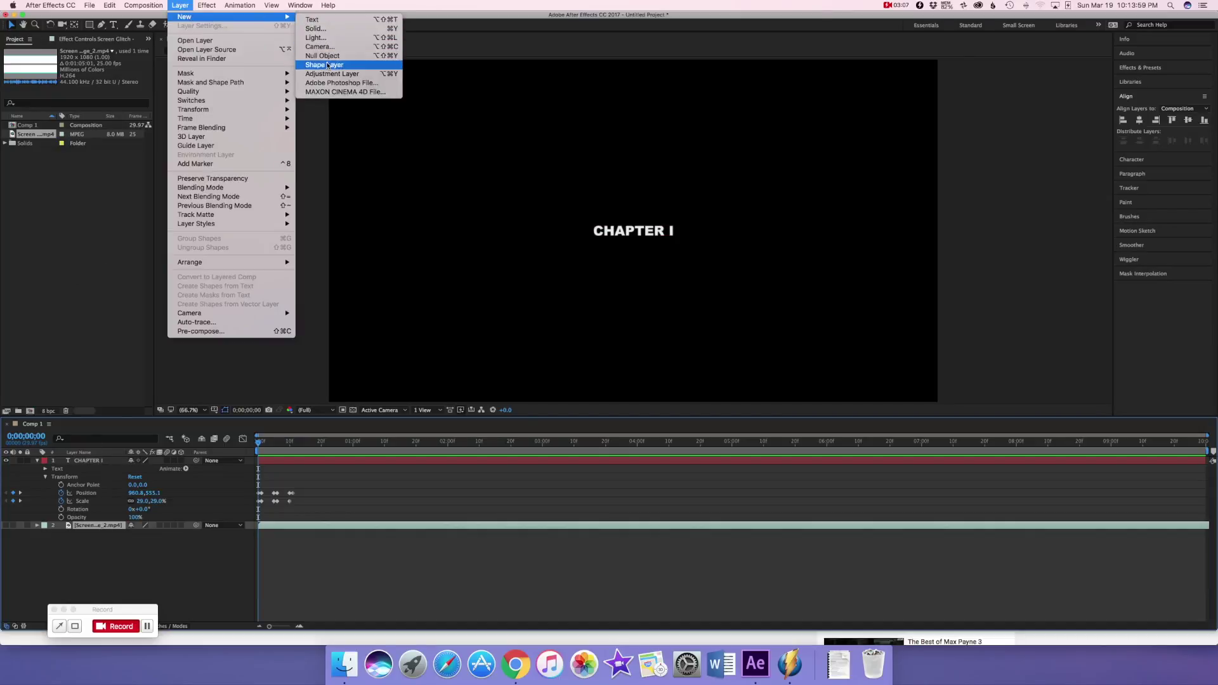
pyautogui.click(330, 74)
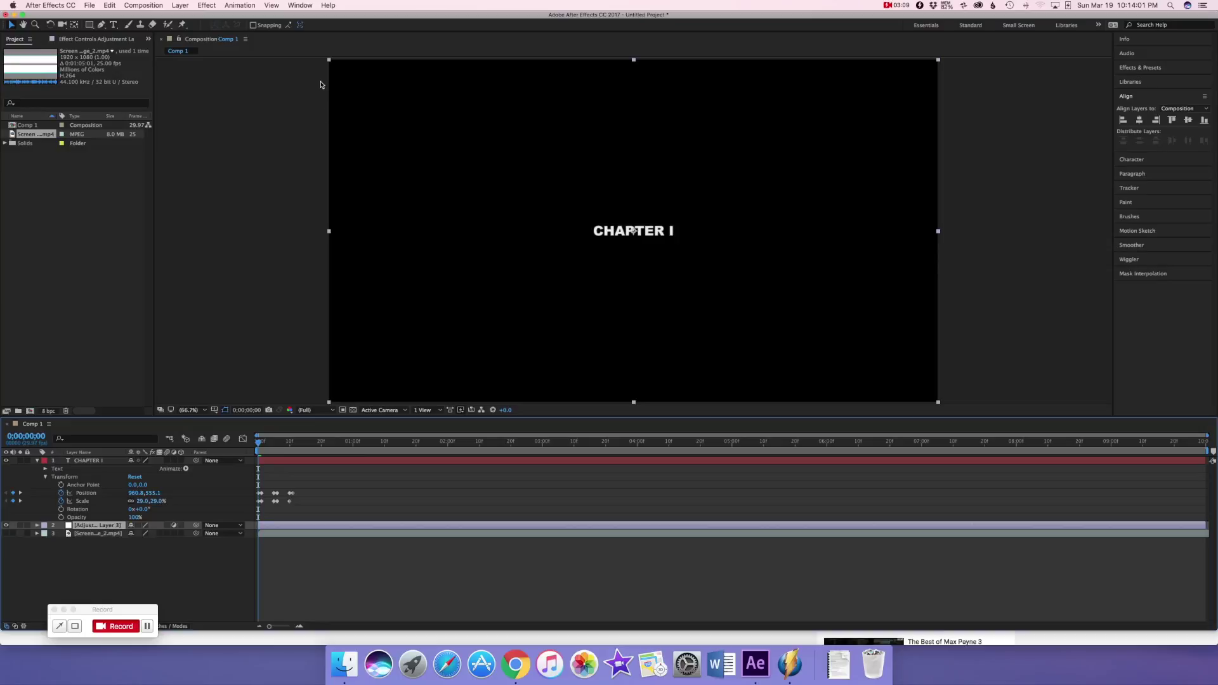
pyautogui.moveTo(84, 528); pyautogui.dragTo(85, 461)
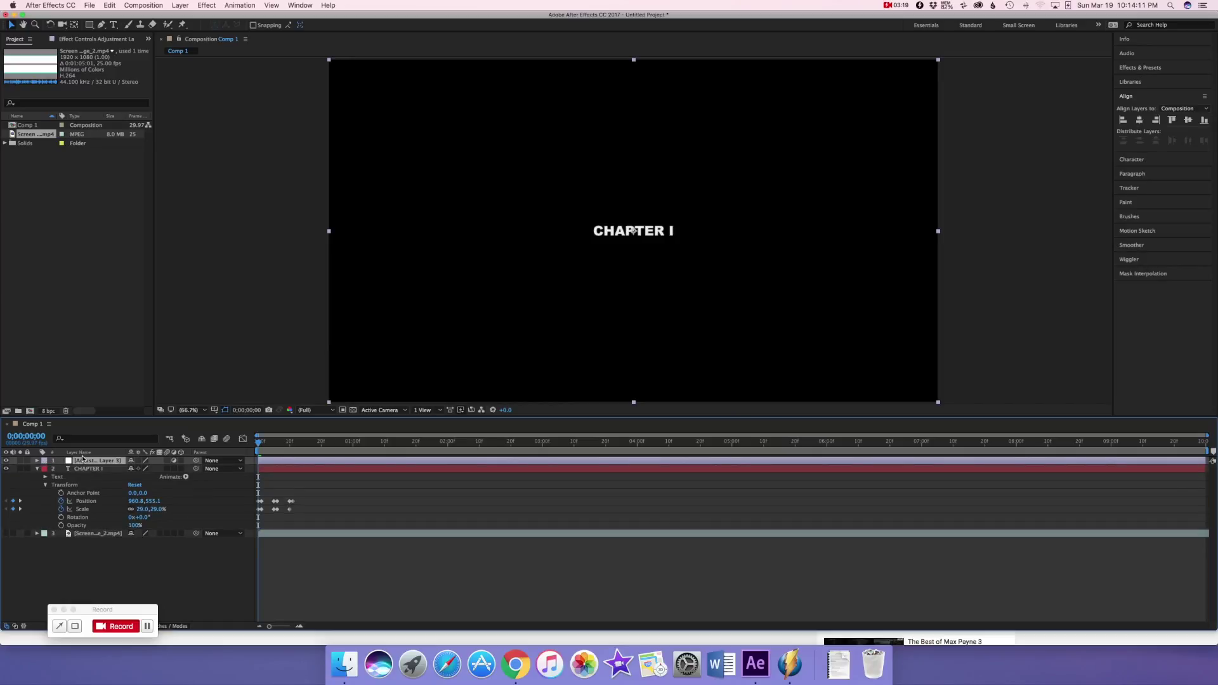
pyautogui.click(207, 5)
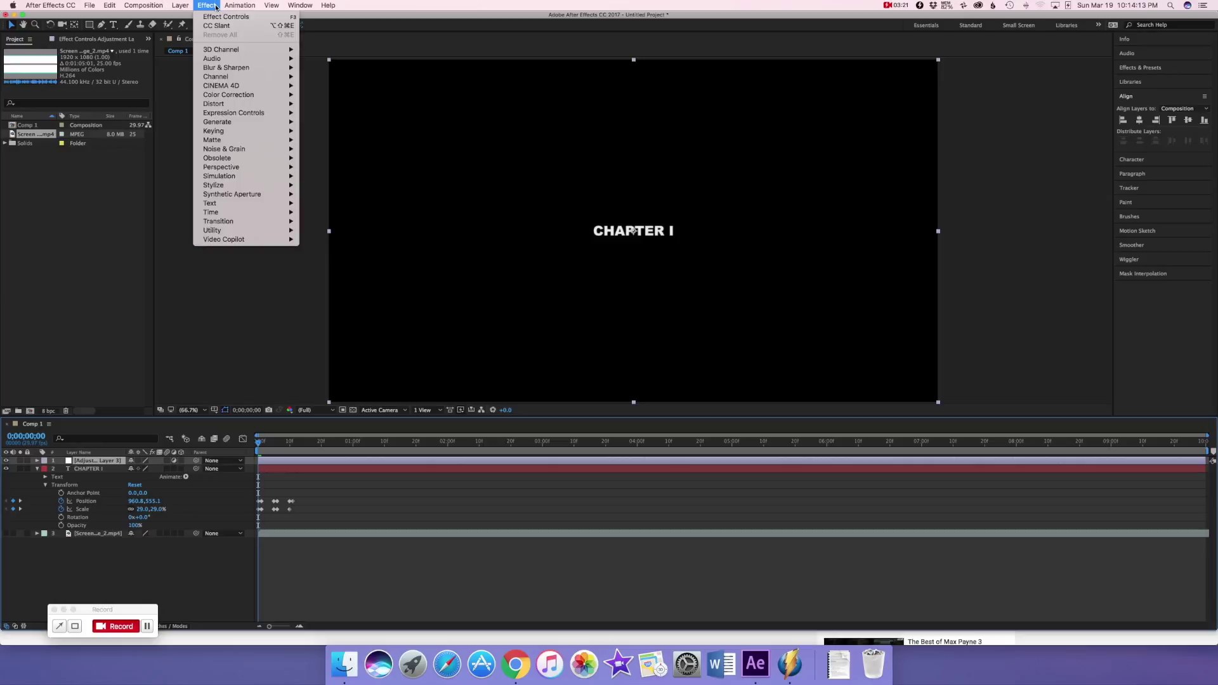
pyautogui.click(174, 462)
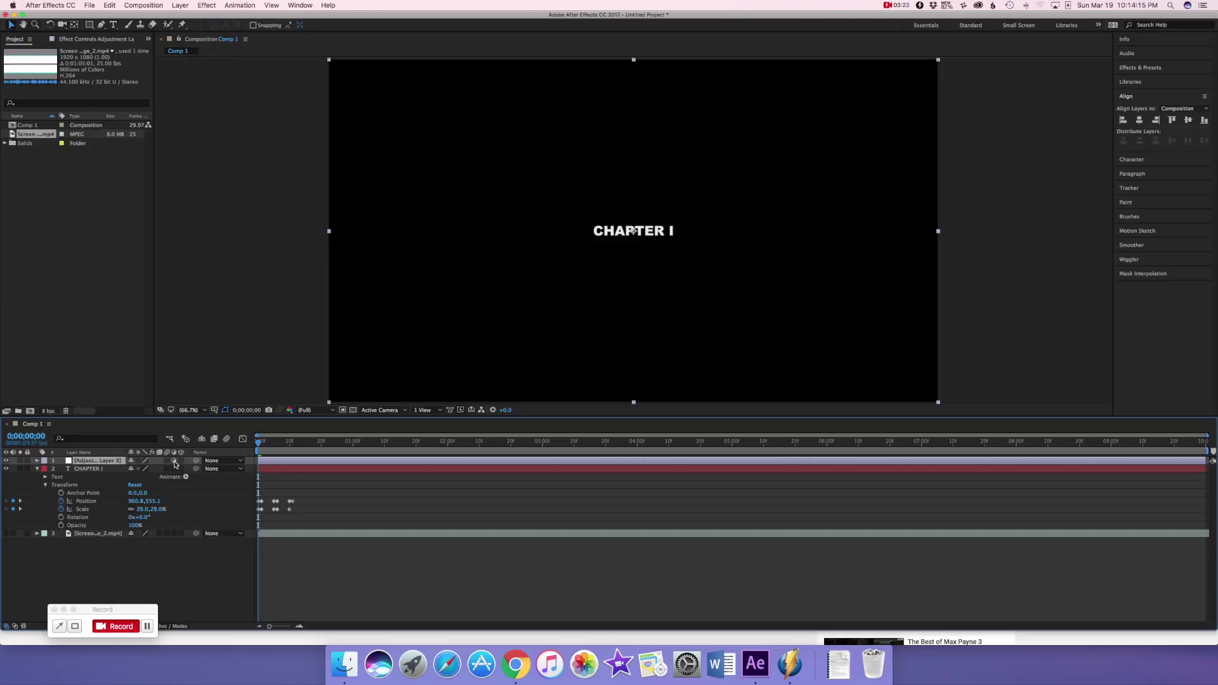
pyautogui.click(175, 461)
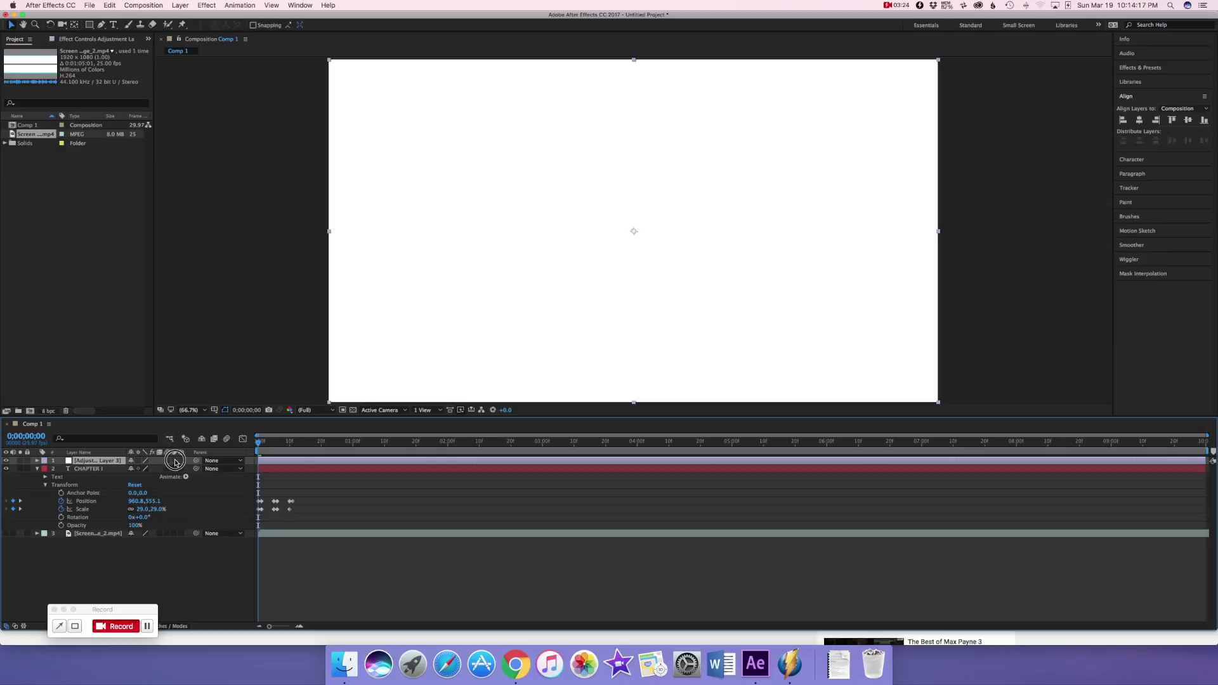
# Apply a Displacement Map effect to the adjustment layer, using the Screen Glitch - Free Stock Footage_2.mp4 layer as its displacement map.
pyautogui.click(210, 5)
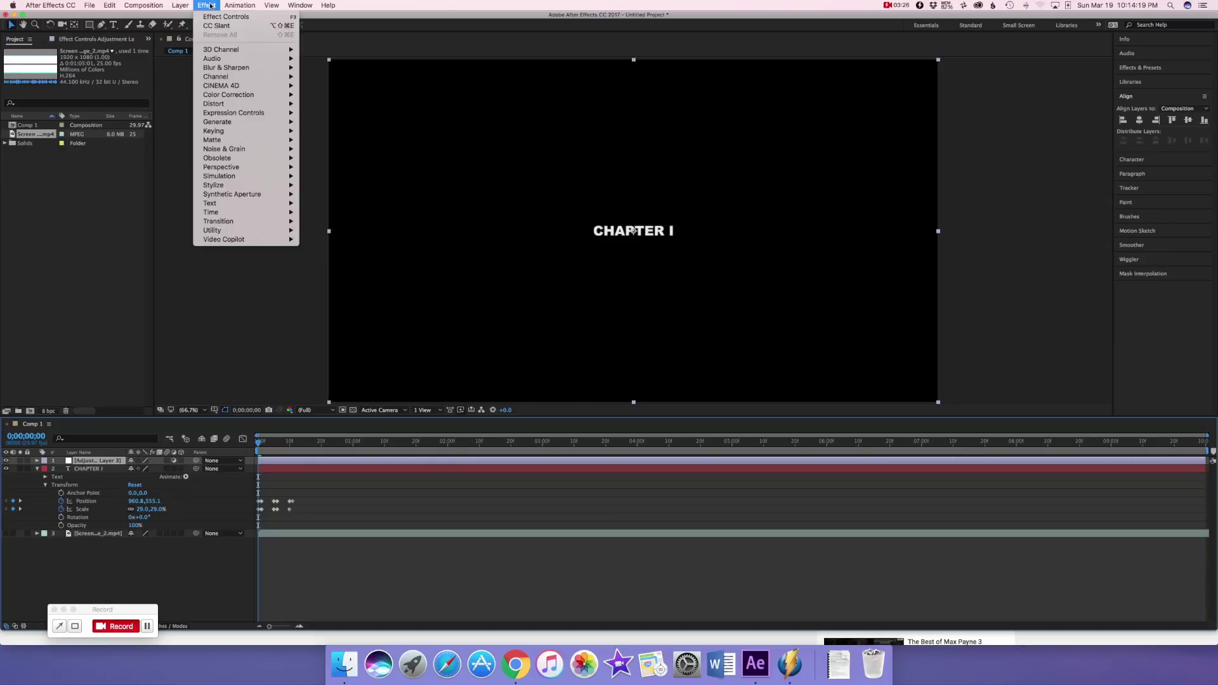
pyautogui.moveTo(254, 103)
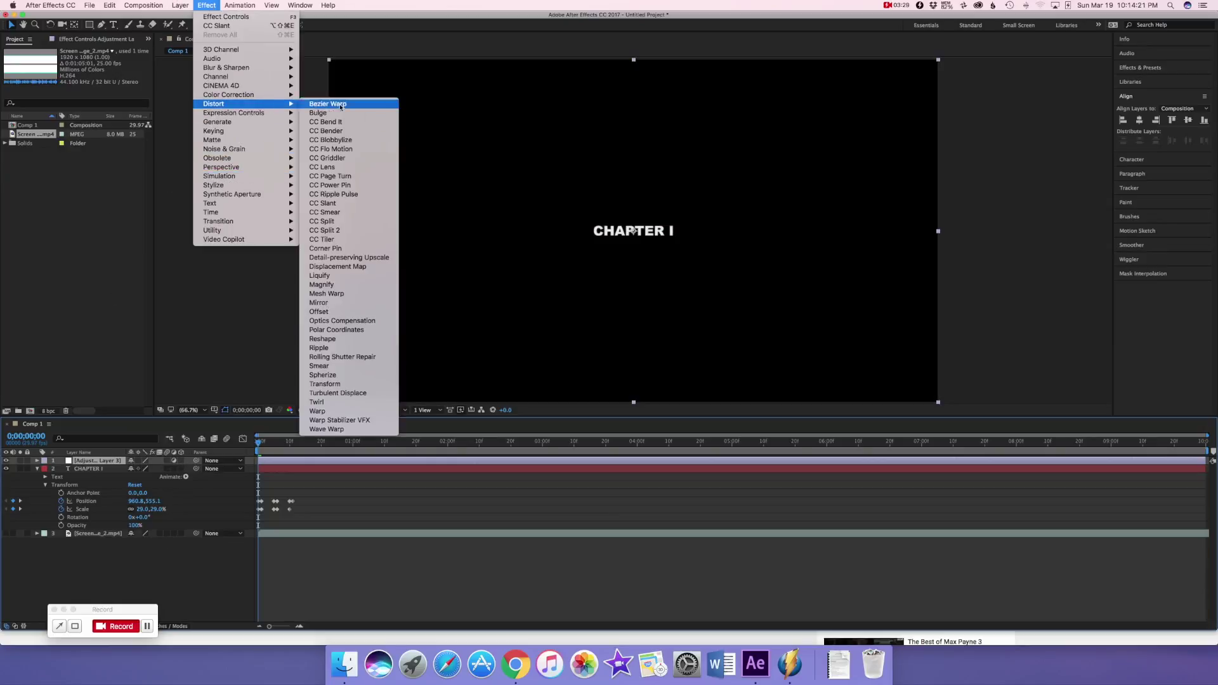
pyautogui.click(346, 266)
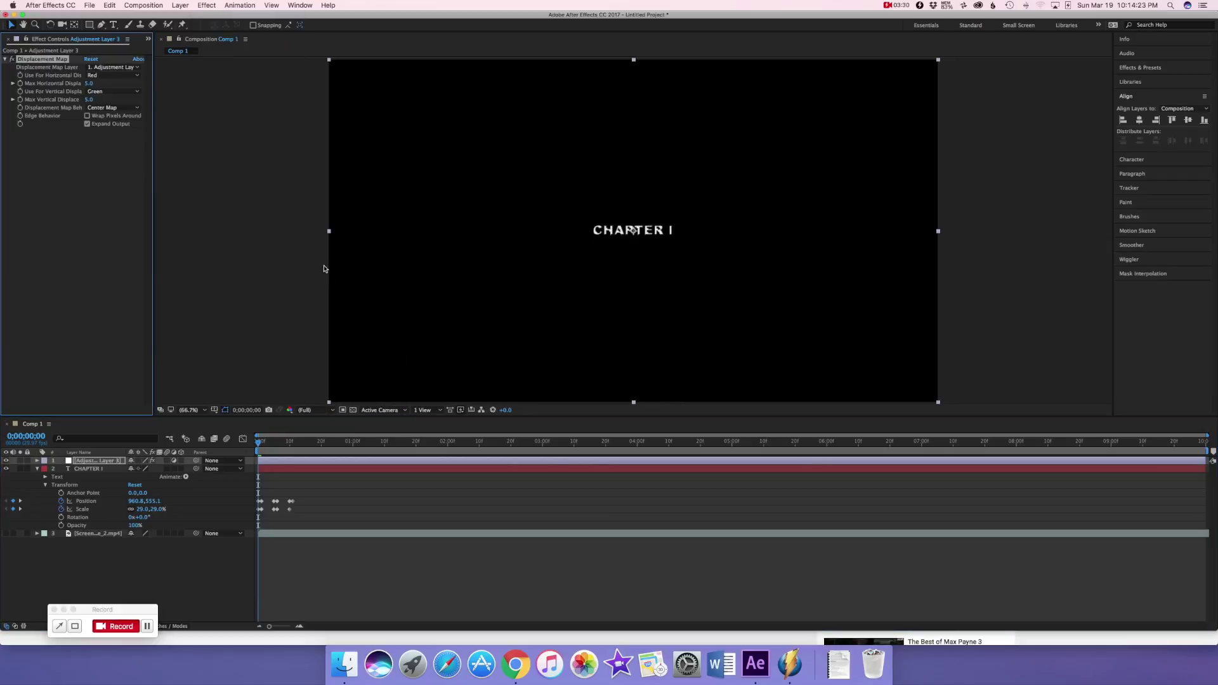
pyautogui.click(113, 68)
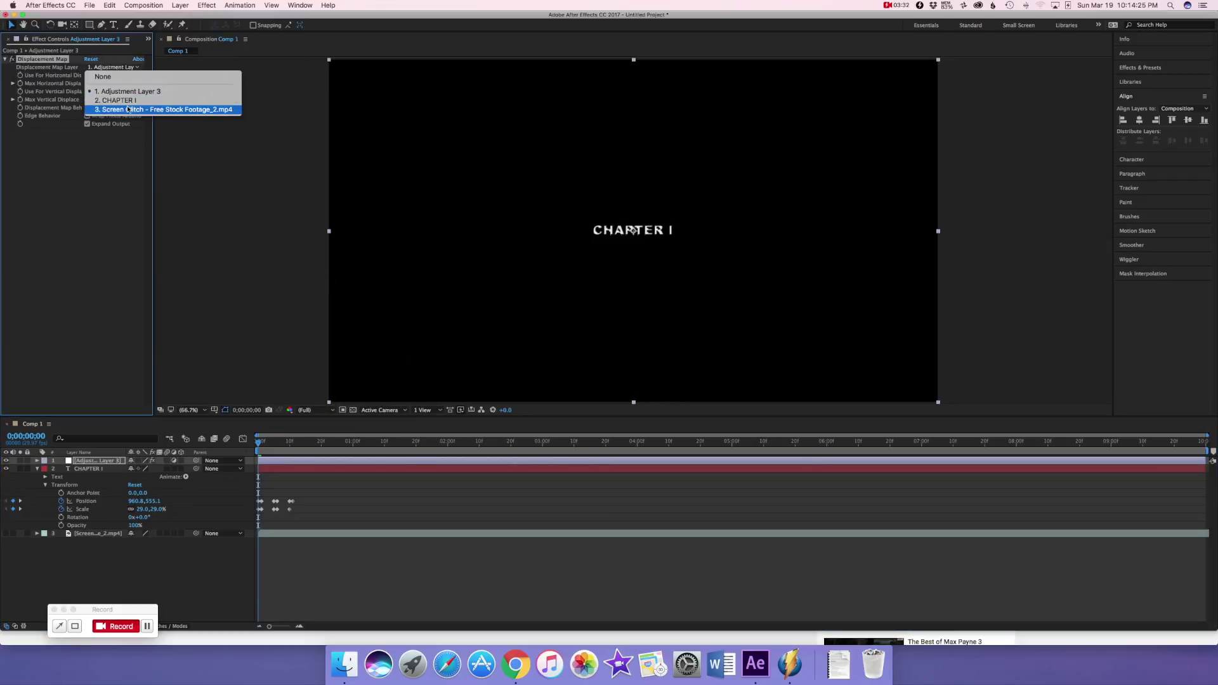
pyautogui.click(127, 110)
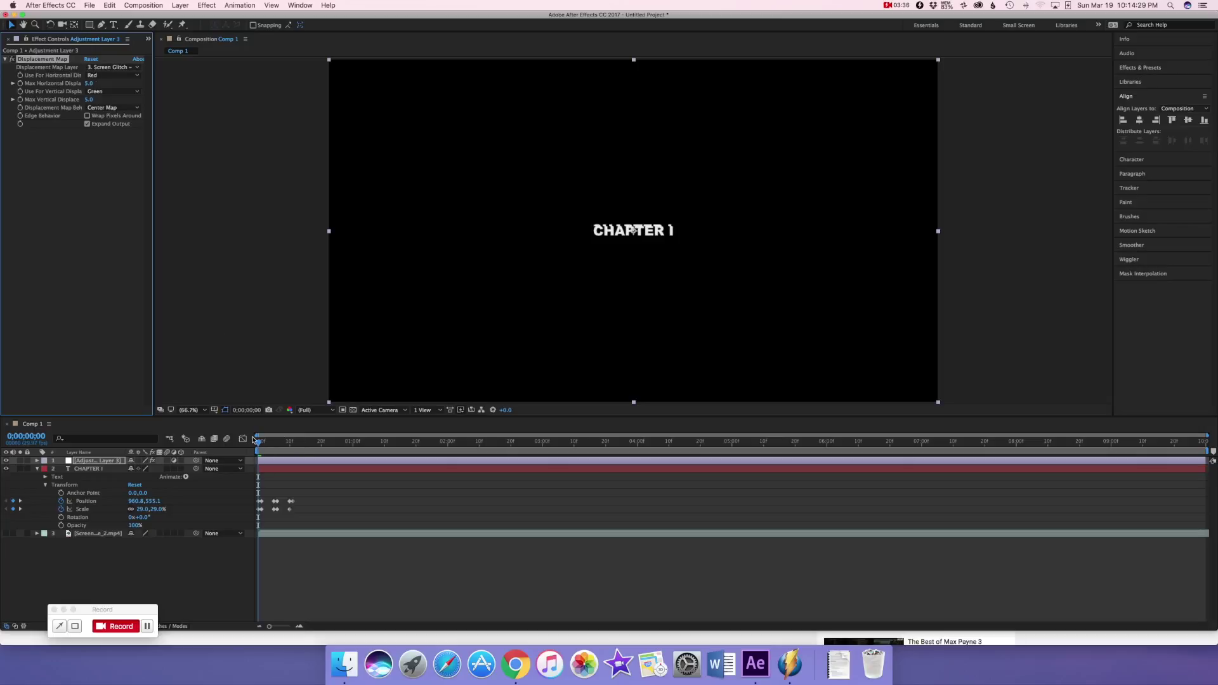
# Start the adjustment layer at frame 1 and set its Max Horizontal Displacement to 20 and Max Vertical Displacement to -200.
pyautogui.click(260, 456)
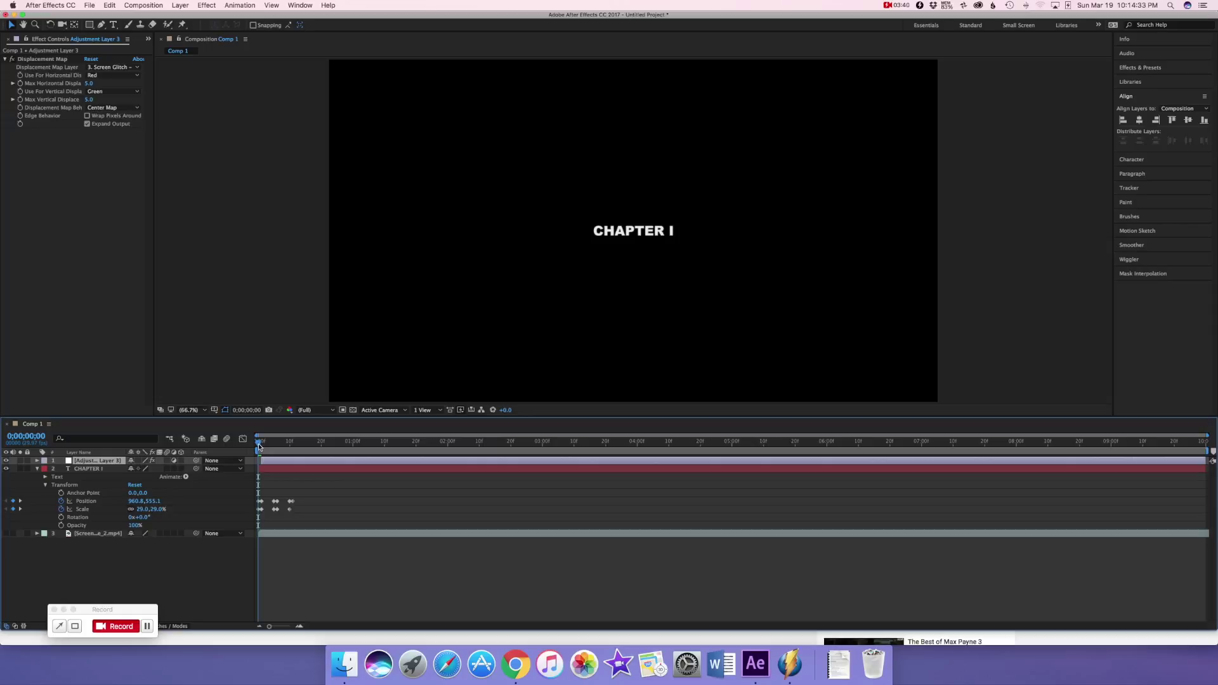
pyautogui.click(259, 444)
pyautogui.moveTo(258, 444); pyautogui.dragTo(274, 444)
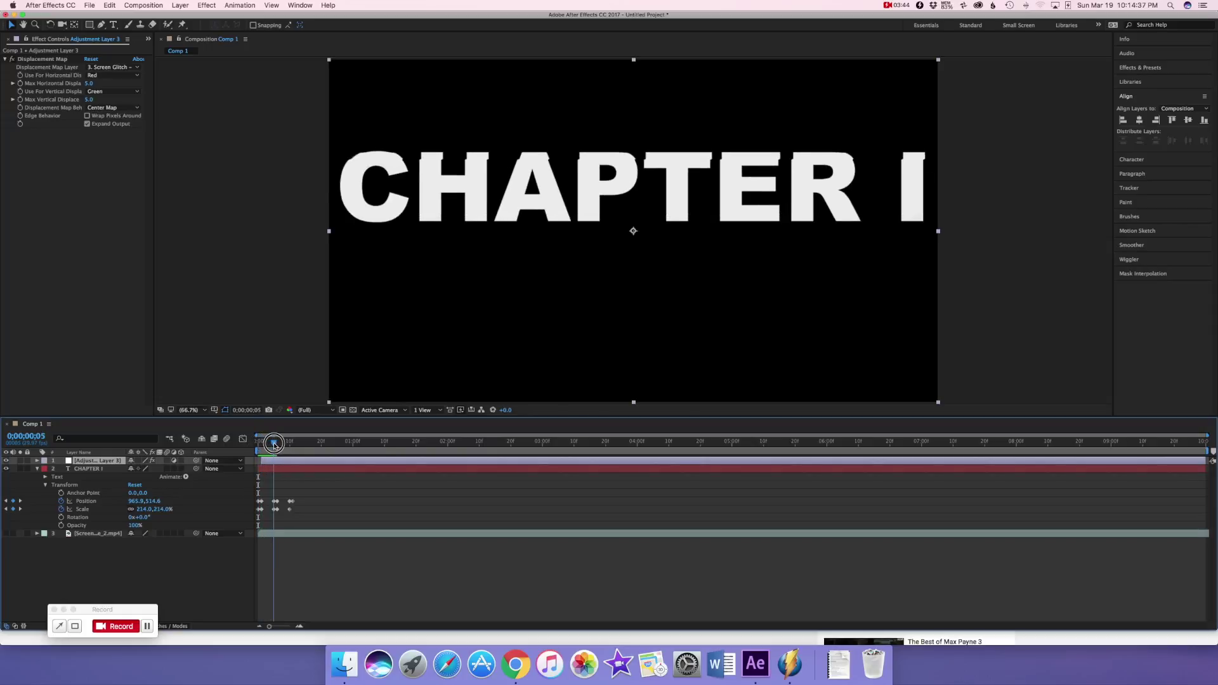
pyautogui.moveTo(92, 84); pyautogui.dragTo(0, 105)
# Trim the adjustment layer's end to frame 6, just after the title's second jump, and preview the animation from the start.
pyautogui.moveTo(274, 448)
pyautogui.mouseDown()
pyautogui.moveTo(286, 442)
pyautogui.moveTo(264, 442)
pyautogui.moveTo(277, 442)
pyautogui.mouseUp()
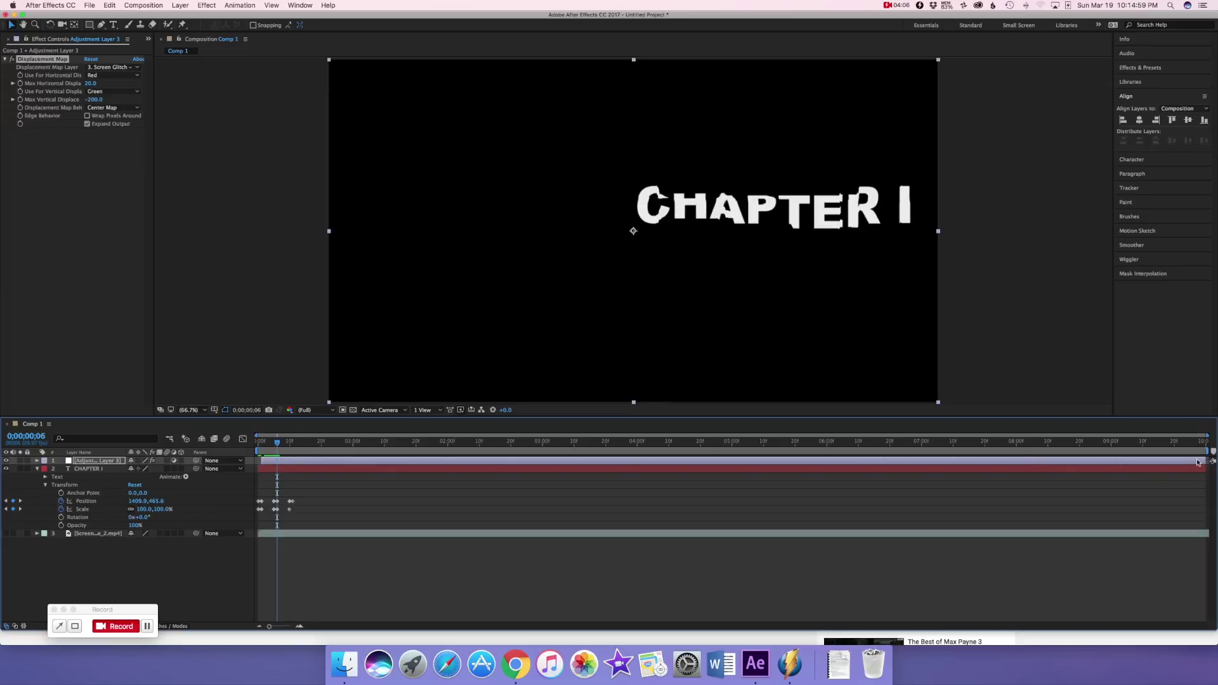
pyautogui.moveTo(1205, 461); pyautogui.dragTo(258, 446)
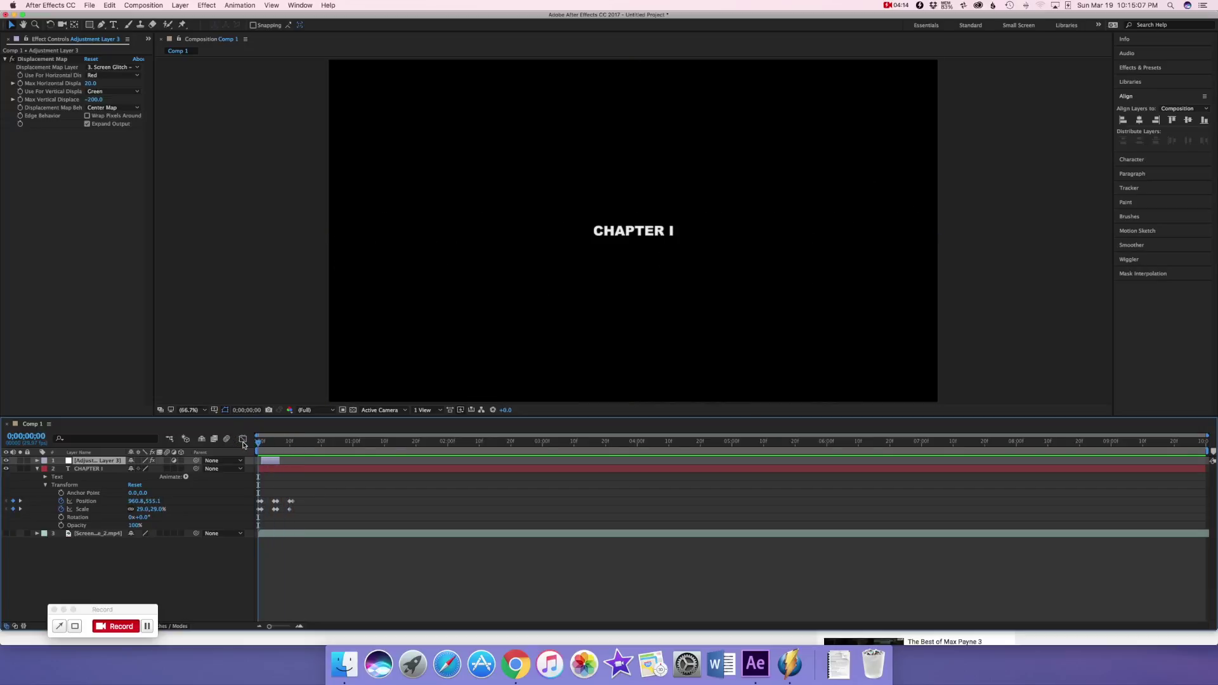
pyautogui.press('space')
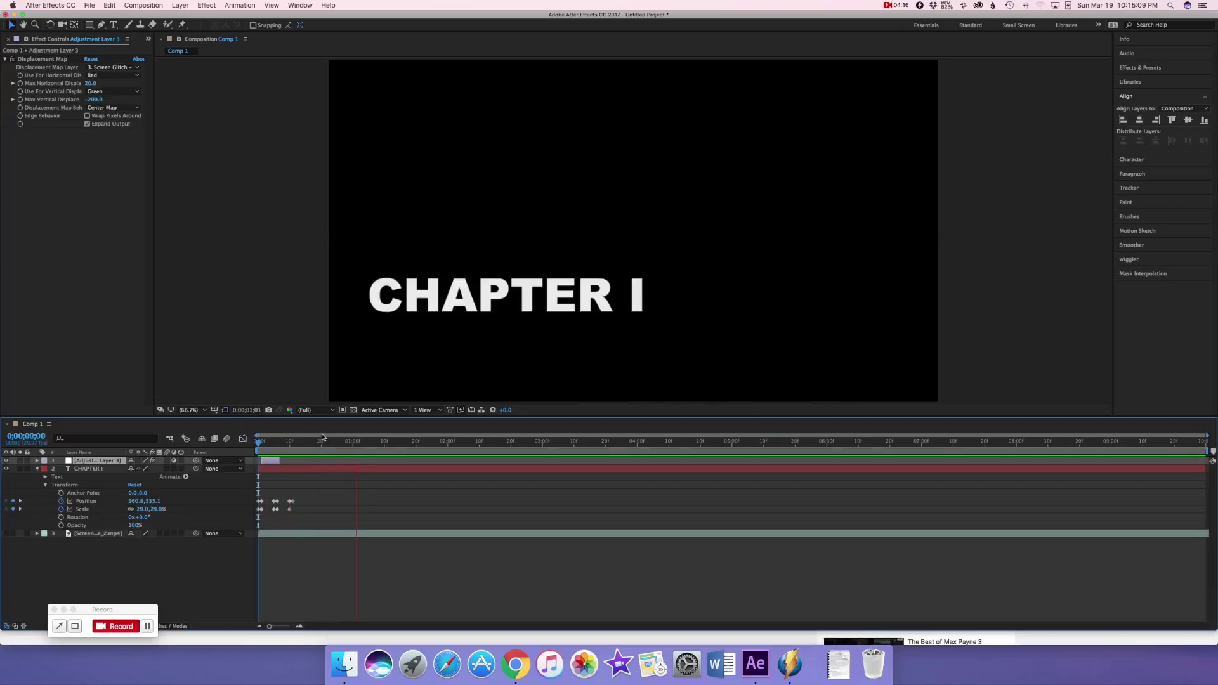
# Duplicate the short adjustment layer and shift the copy so it starts at frame 14.
pyautogui.click(277, 444)
pyautogui.moveTo(277, 444); pyautogui.dragTo(302, 444)
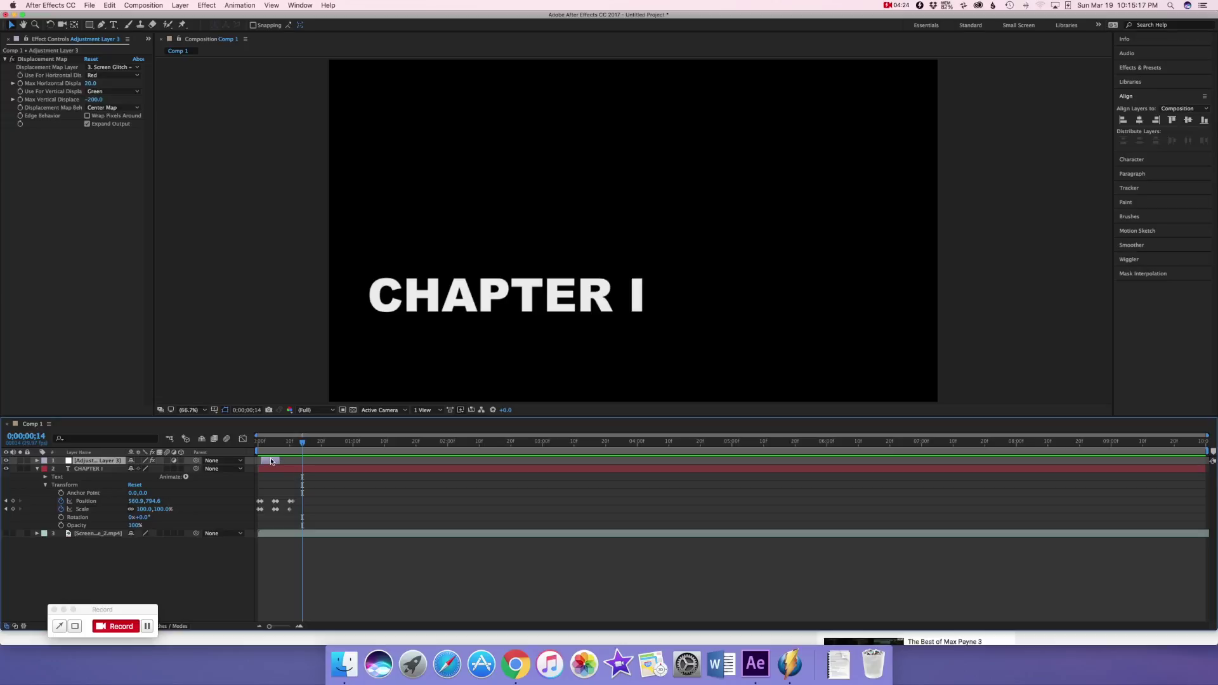
pyautogui.press('super+d')
pyautogui.moveTo(273, 464); pyautogui.dragTo(406, 446)
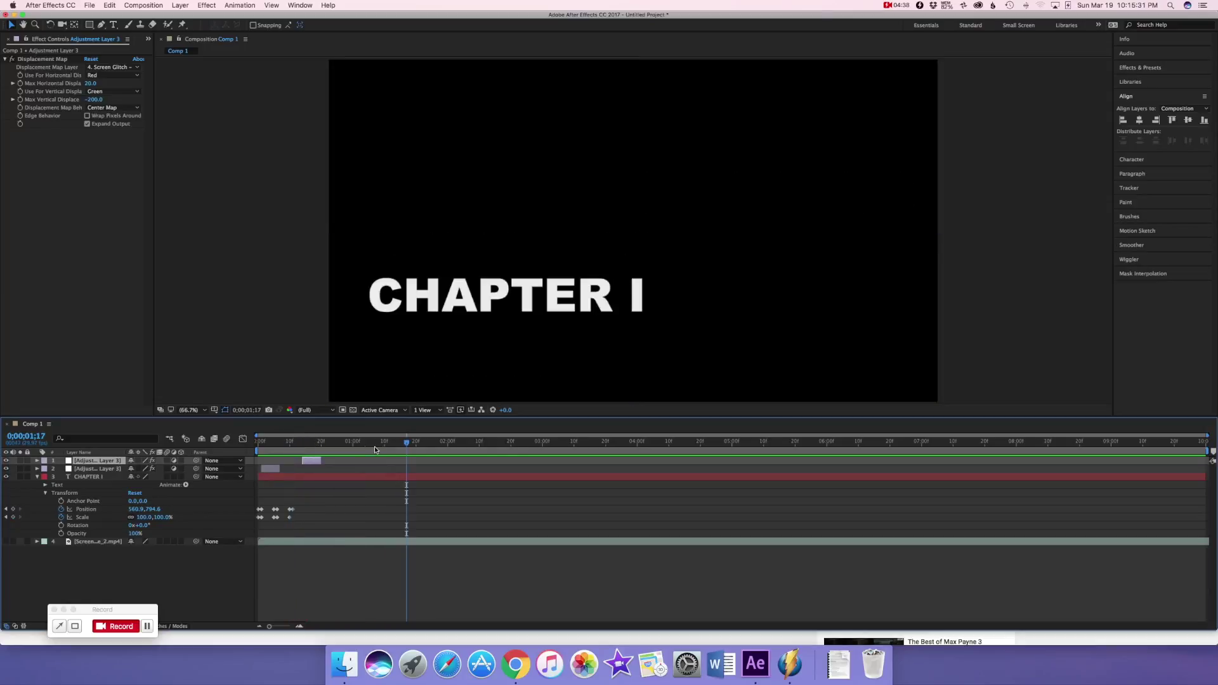
pyautogui.moveTo(299, 446); pyautogui.dragTo(328, 445)
pyautogui.click(95, 488)
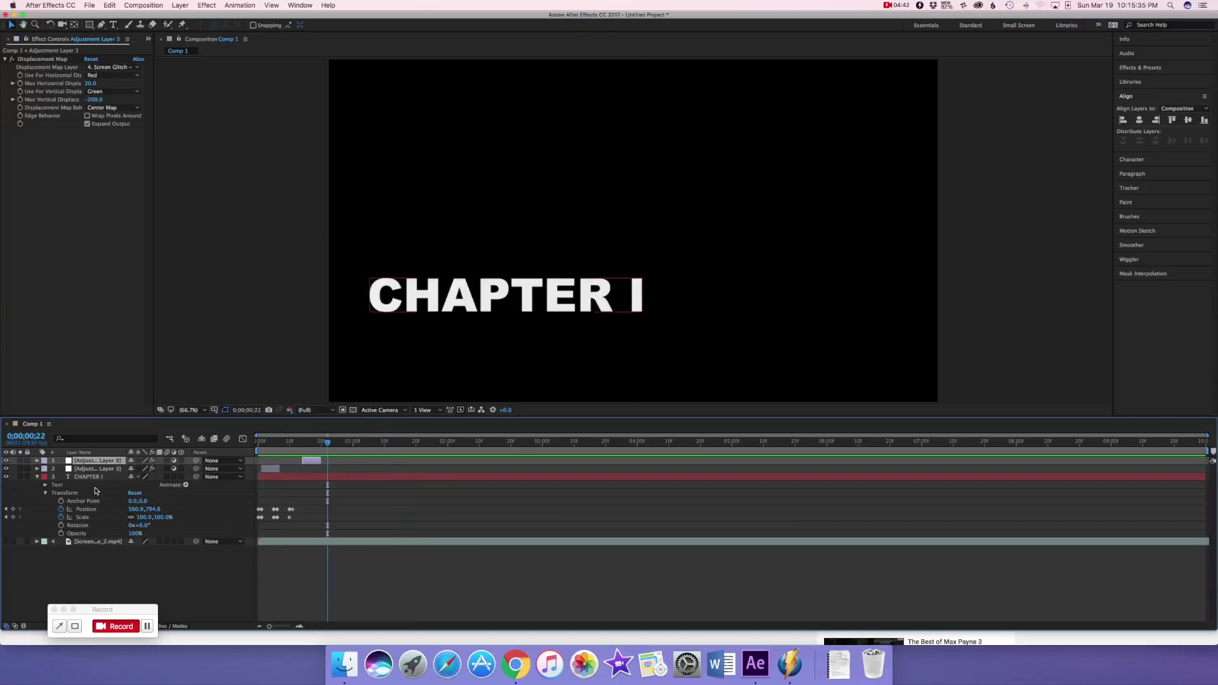
pyautogui.click(72, 546)
pyautogui.keyDown('shift'); pyautogui.click(88, 546); pyautogui.keyUp('shift')
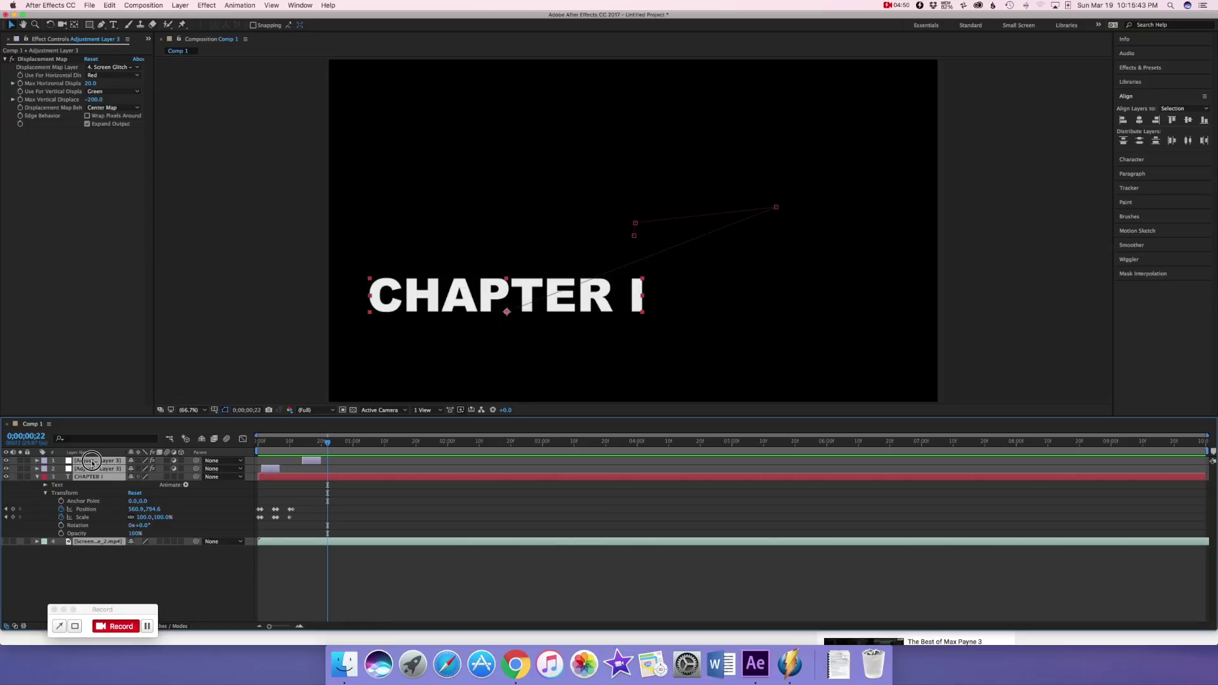
pyautogui.click(100, 576)
pyautogui.click(98, 460)
pyautogui.keyDown('shift'); pyautogui.click(98, 469); pyautogui.keyUp('shift')
pyautogui.keyDown('shift'); pyautogui.click(98, 476); pyautogui.keyUp('shift')
pyautogui.keyDown('shift'); pyautogui.click(102, 541); pyautogui.keyUp('shift')
pyautogui.click(101, 559)
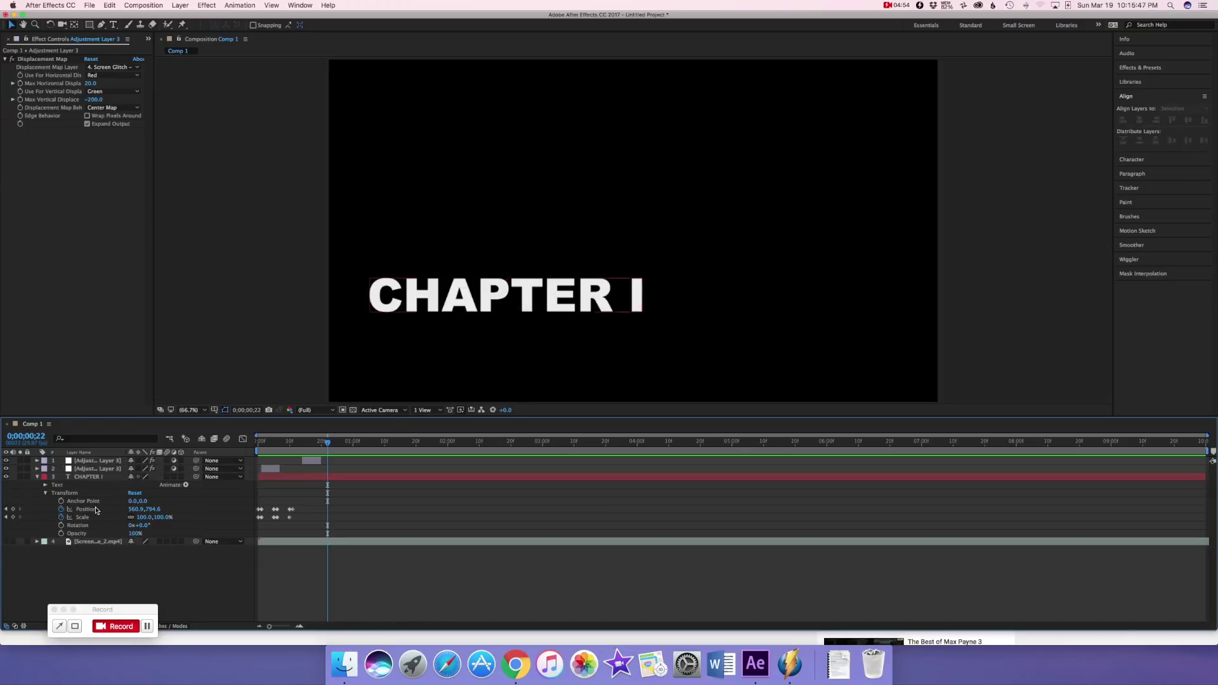
# Pre-compose both adjustment layers, the CHAPTER I text and the glitch footage into a composition named Header.
pyautogui.click(90, 461)
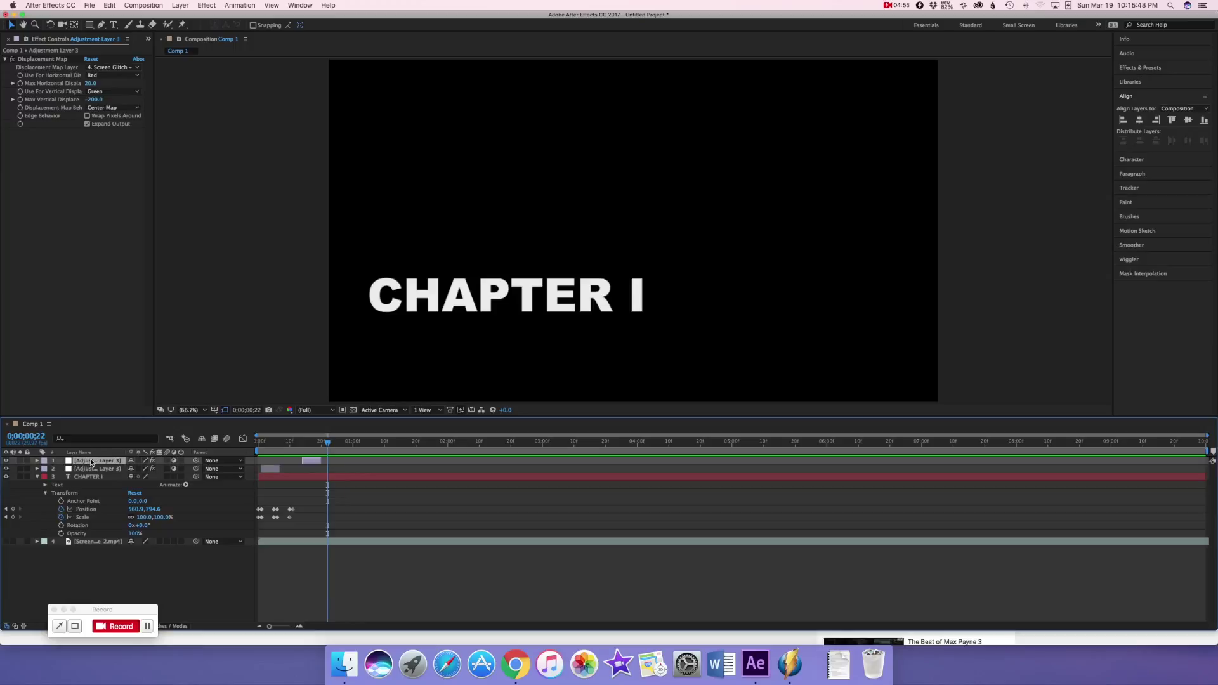
pyautogui.keyDown('shift'); pyautogui.click(88, 543); pyautogui.keyUp('shift')
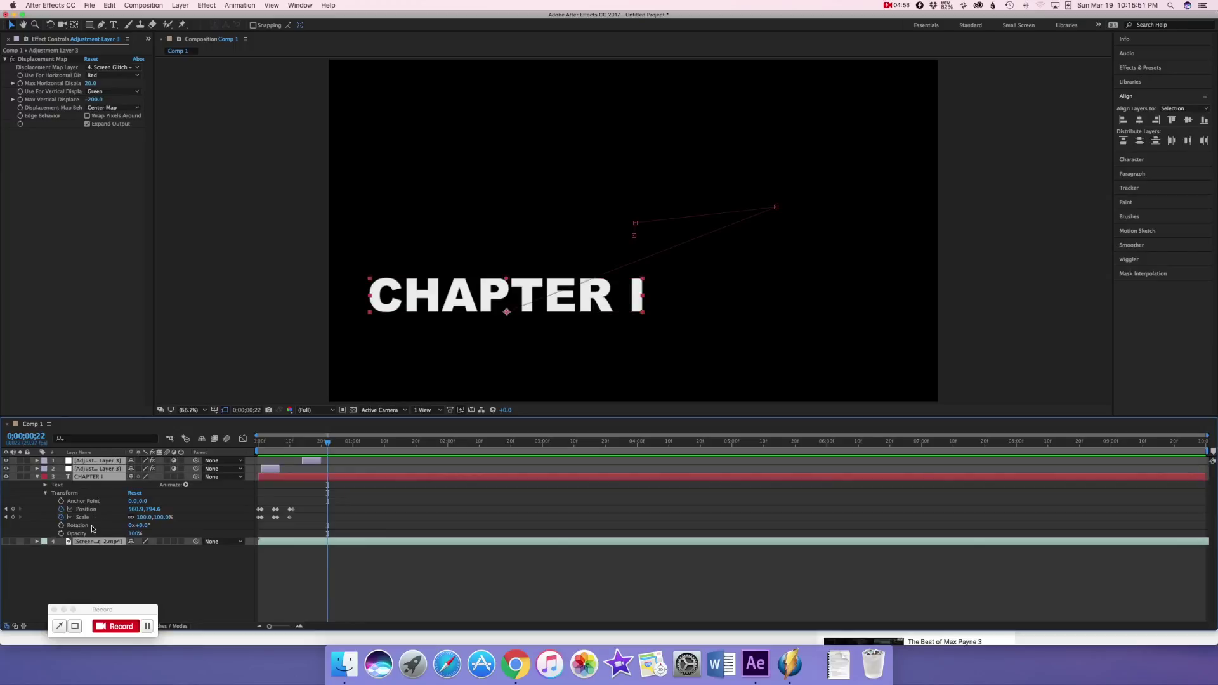
pyautogui.rightClick(89, 544)
pyautogui.click(113, 562)
pyautogui.write('Header')
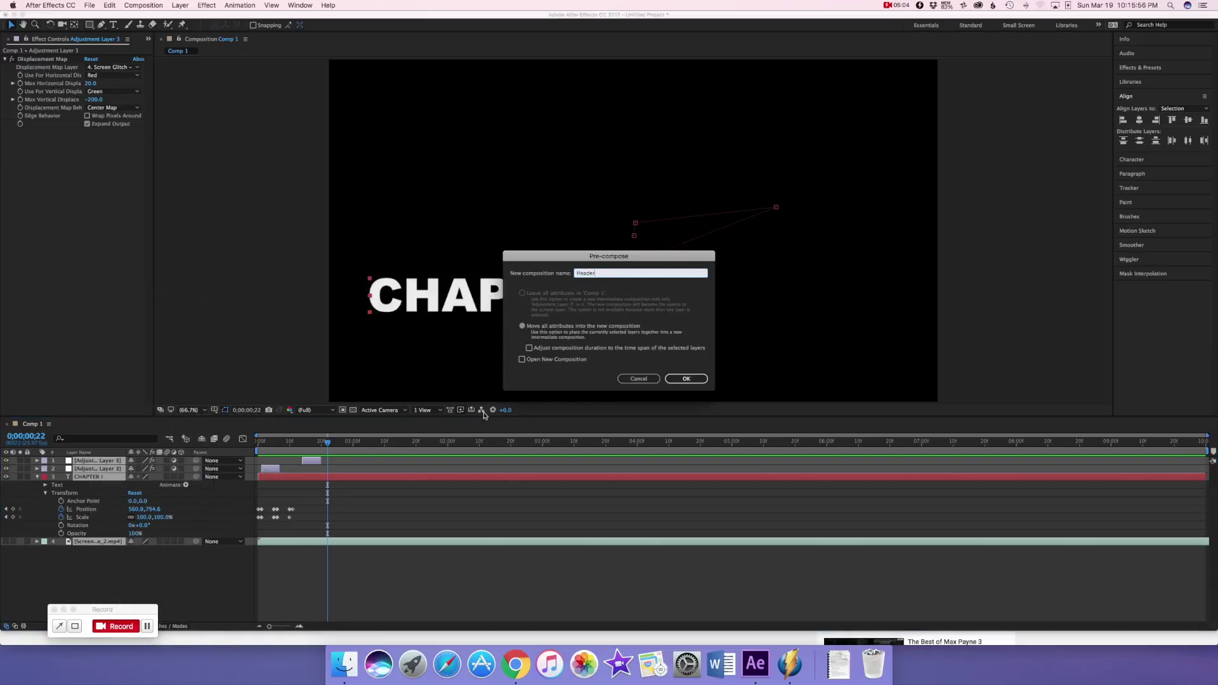
pyautogui.click(686, 379)
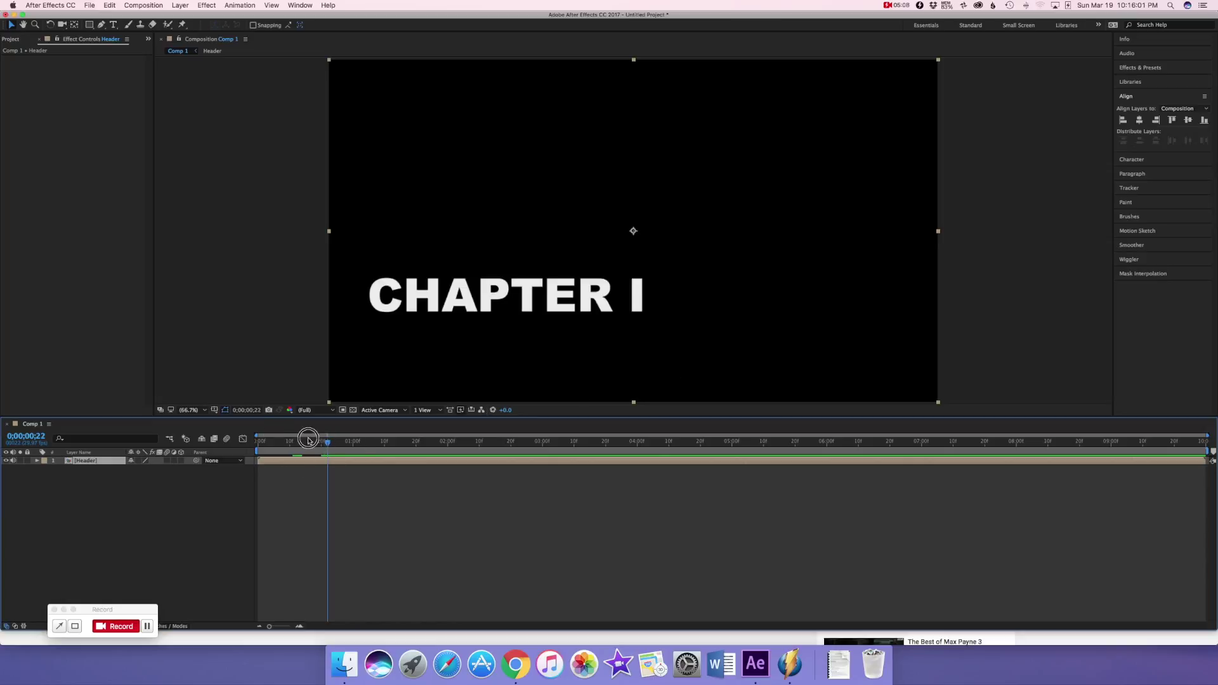
# Preview the pre-composed Header animation from the start and return the playhead to the first frame.
pyautogui.moveTo(327, 442); pyautogui.dragTo(155, 435)
pyautogui.press('space')
pyautogui.press('space')
pyautogui.moveTo(332, 448); pyautogui.dragTo(212, 436)
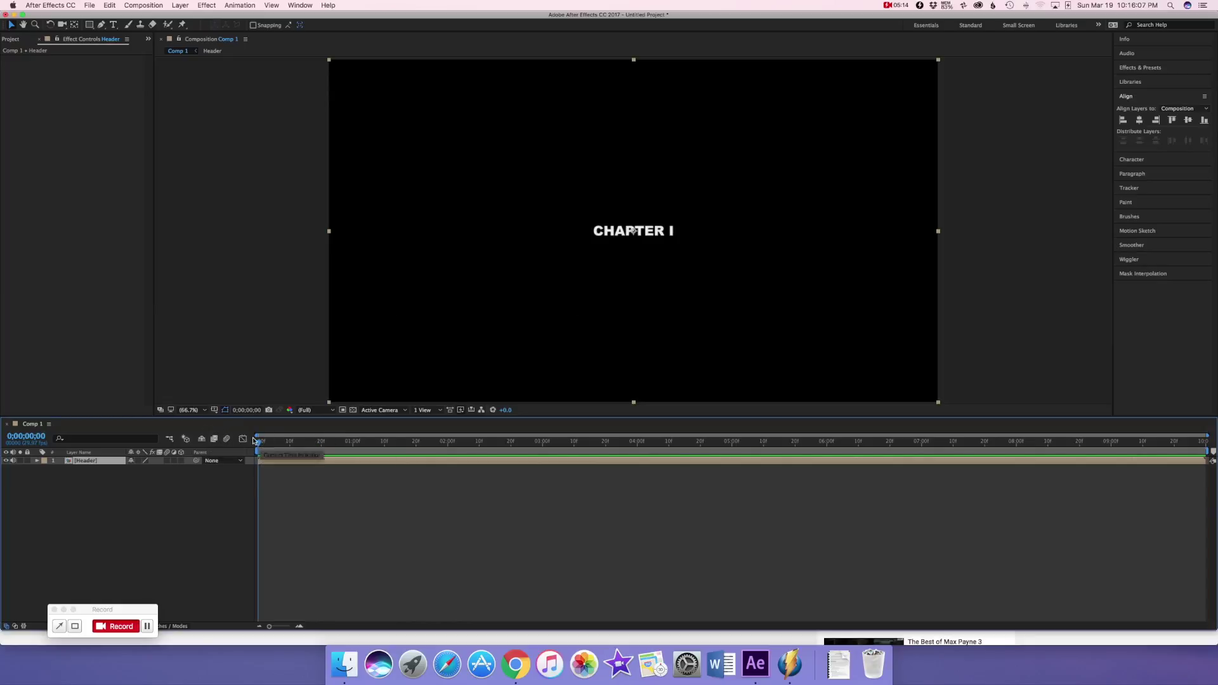
# Move the playhead to 0;00;01;01 and add a text layer reading SOMETHING.
pyautogui.moveTo(259, 444); pyautogui.dragTo(353, 449)
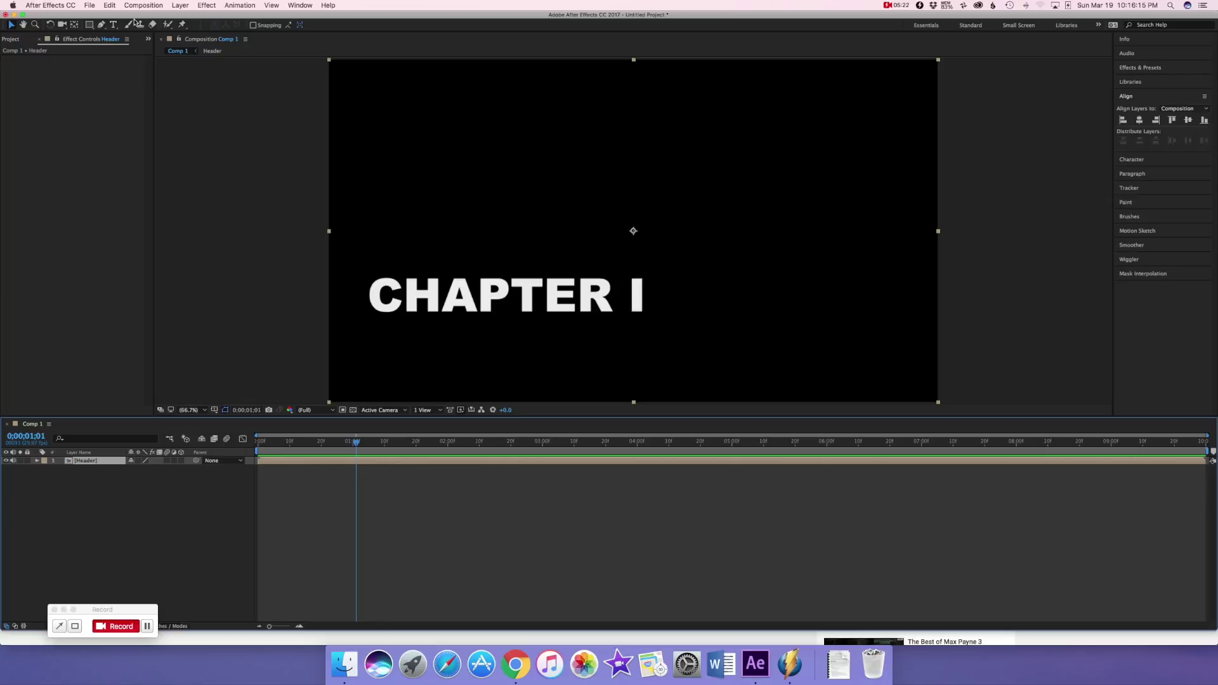
pyautogui.click(180, 5)
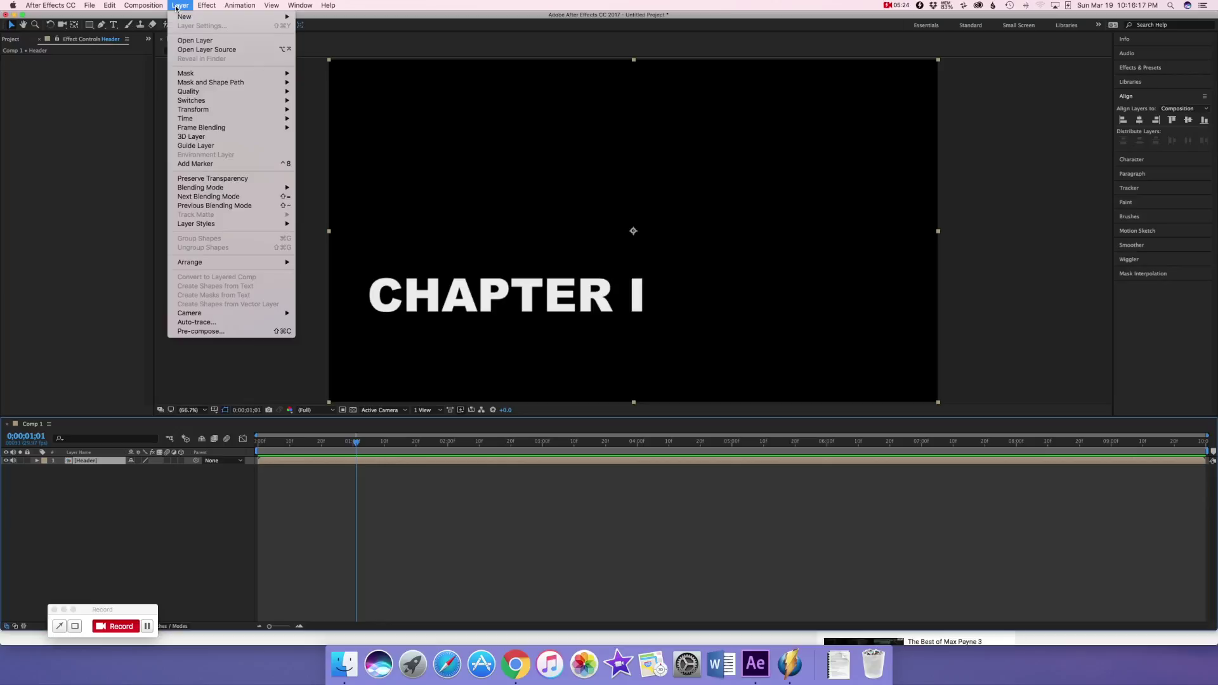
pyautogui.moveTo(209, 19)
pyautogui.click(342, 21)
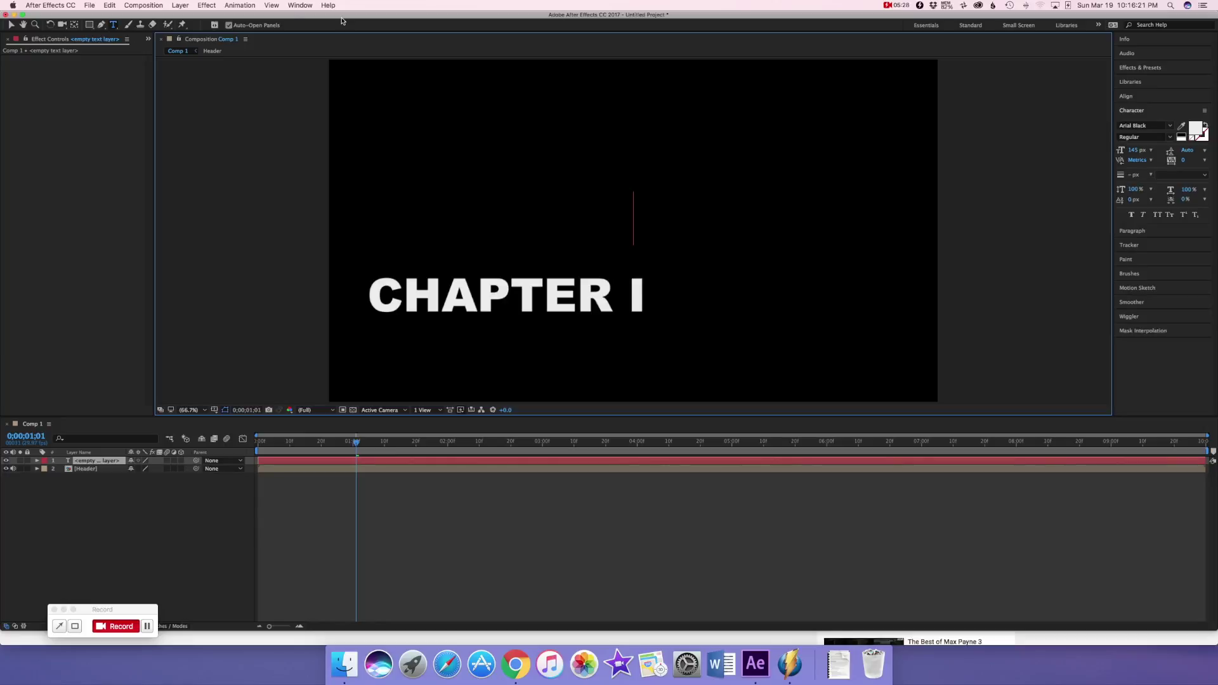
pyautogui.write('SOMETHING')
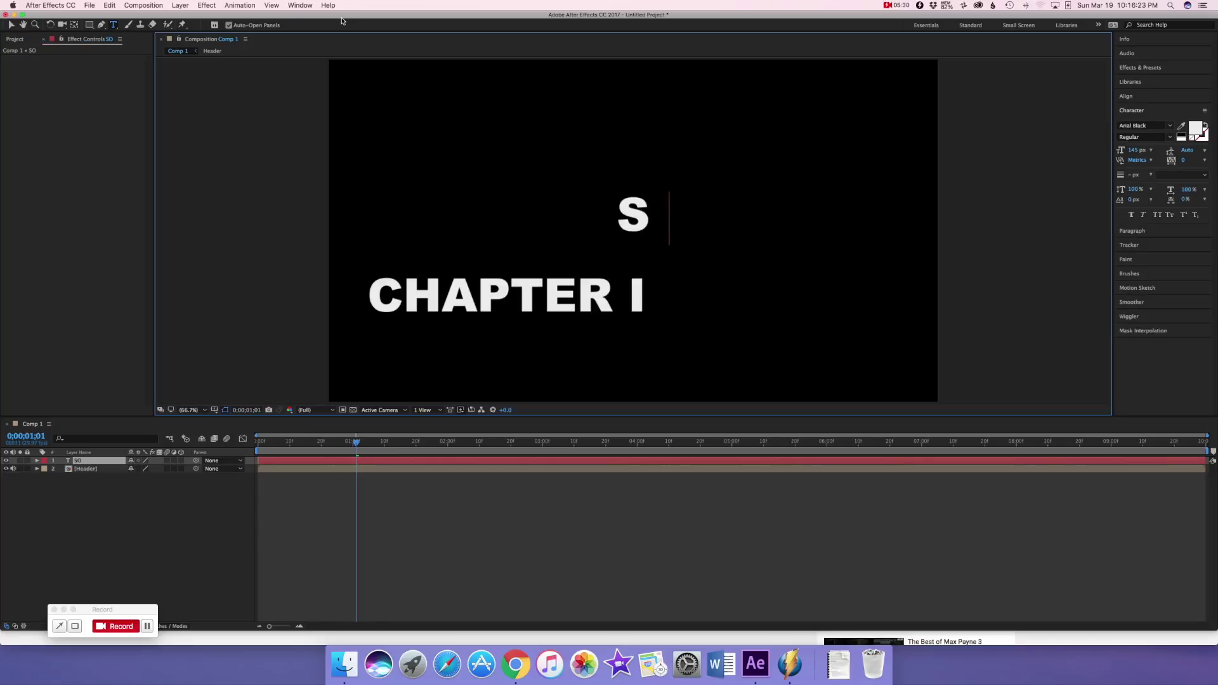
pyautogui.click(11, 25)
# Add two separate text layers reading ROTTEN and IN above the SOMETHING layer.
pyautogui.click(180, 5)
pyautogui.moveTo(196, 17)
pyautogui.click(311, 19)
pyautogui.write('ROTTEN')
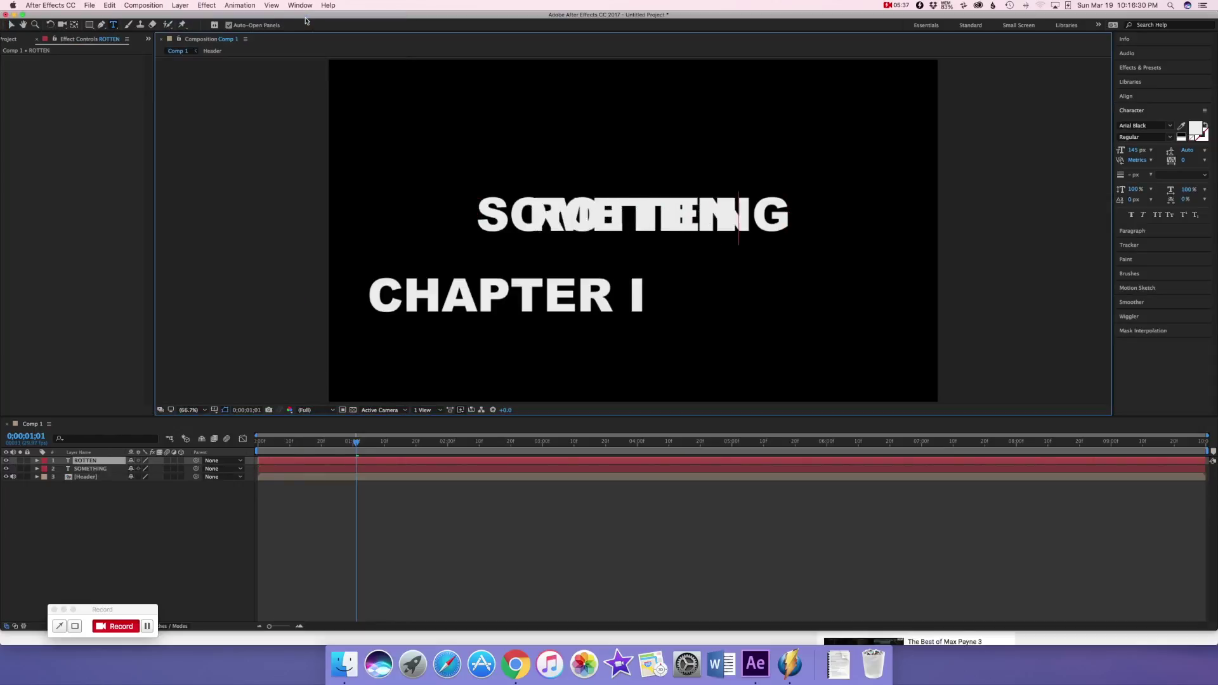
pyautogui.click(180, 5)
pyautogui.moveTo(196, 17)
pyautogui.click(317, 20)
pyautogui.write('IN')
# Add two more text layers reading THE and AIR at the top of the layer stack.
pyautogui.click(180, 5)
pyautogui.moveTo(190, 17)
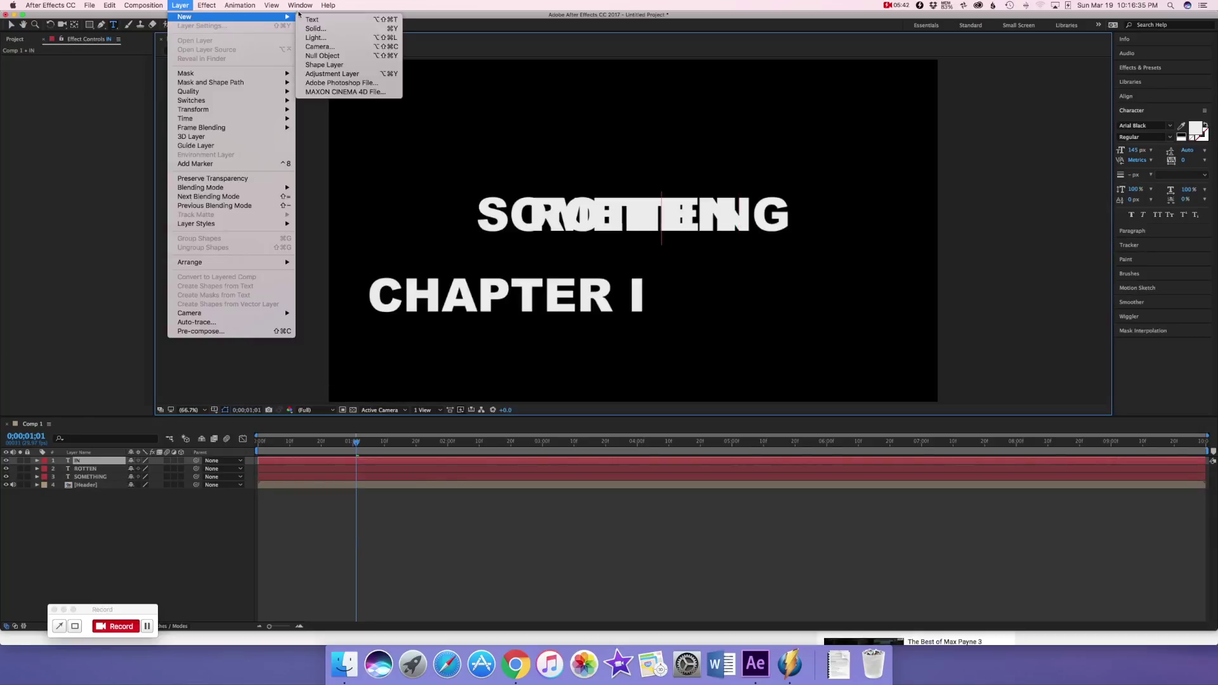
pyautogui.click(307, 20)
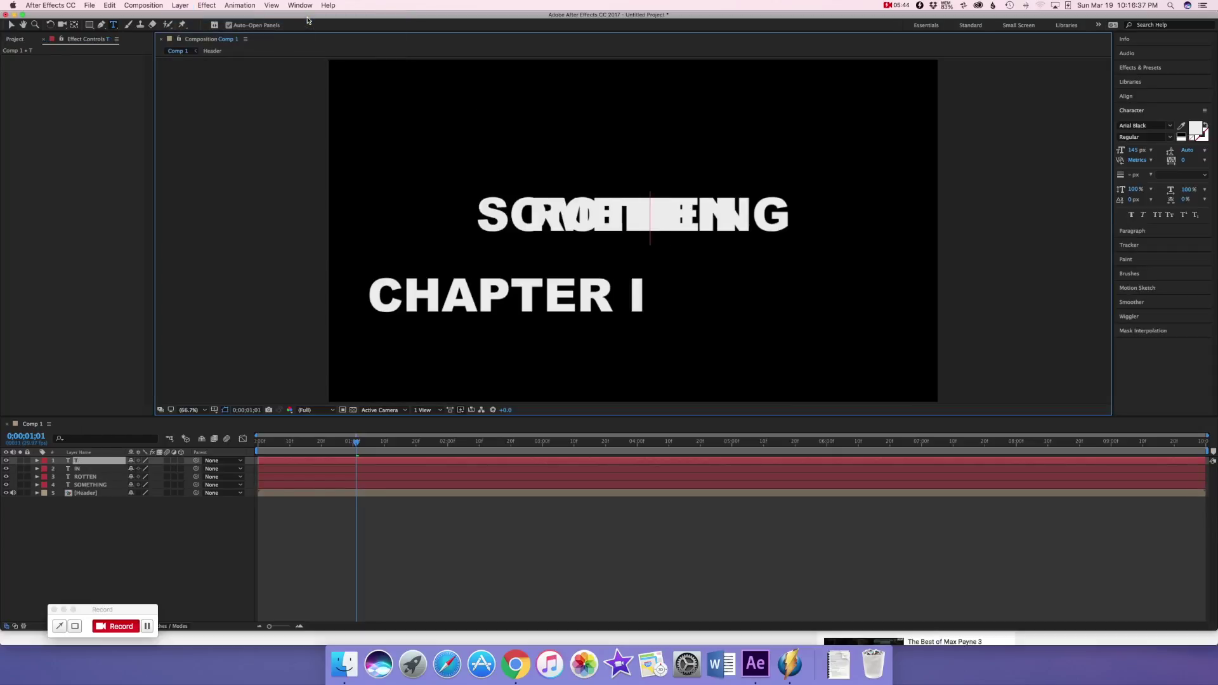
pyautogui.write('THE')
pyautogui.click(179, 5)
pyautogui.moveTo(191, 17)
pyautogui.click(314, 19)
pyautogui.write('AIR')
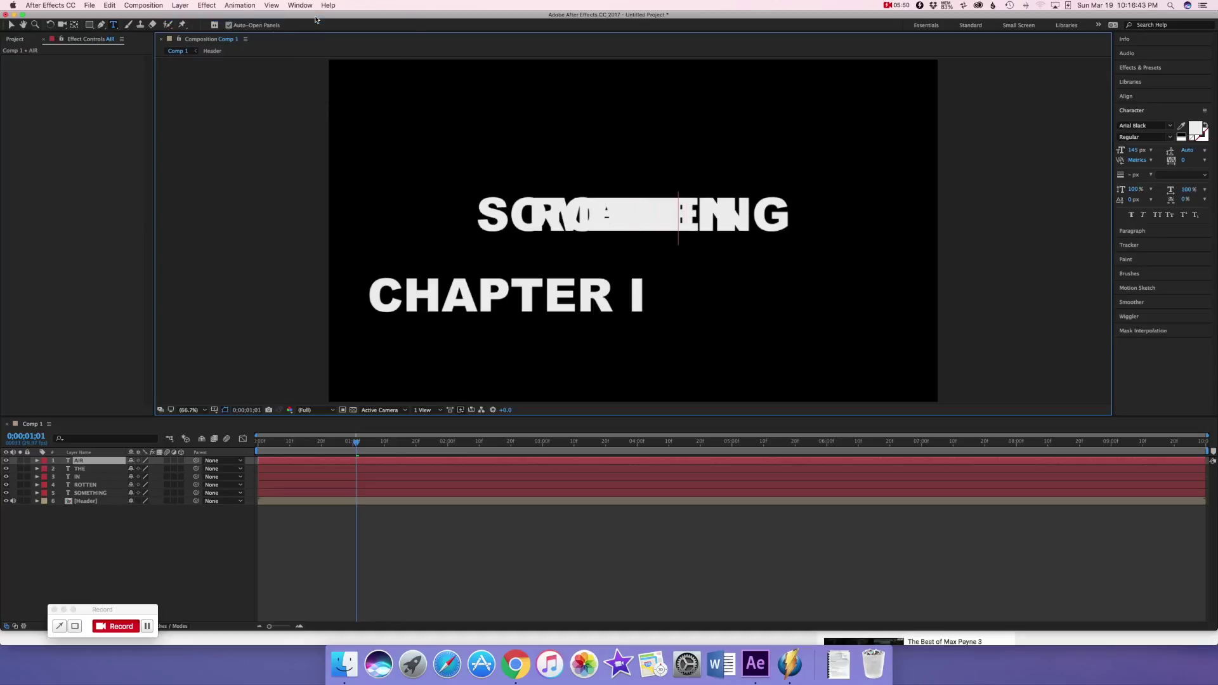
# Hide the AIR, THE, IN and ROTTEN layers and trim the SOMETHING layer to start at 0;00;01;01.
pyautogui.click(11, 24)
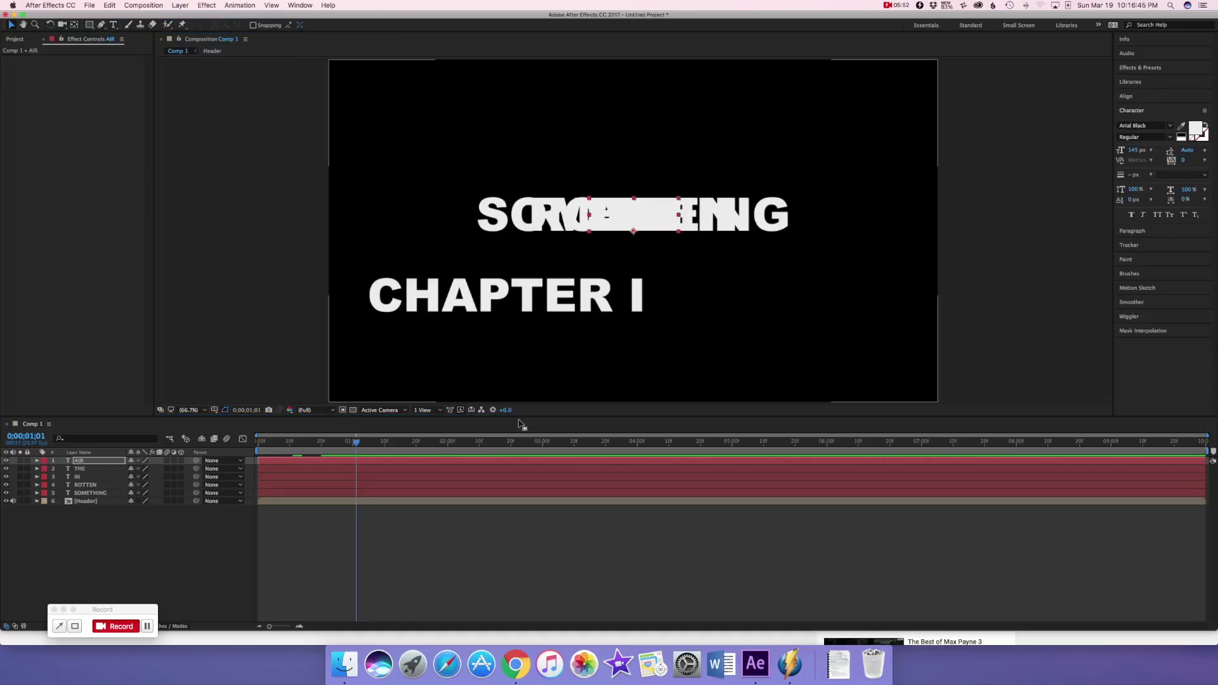
pyautogui.moveTo(6, 461); pyautogui.dragTo(6, 488)
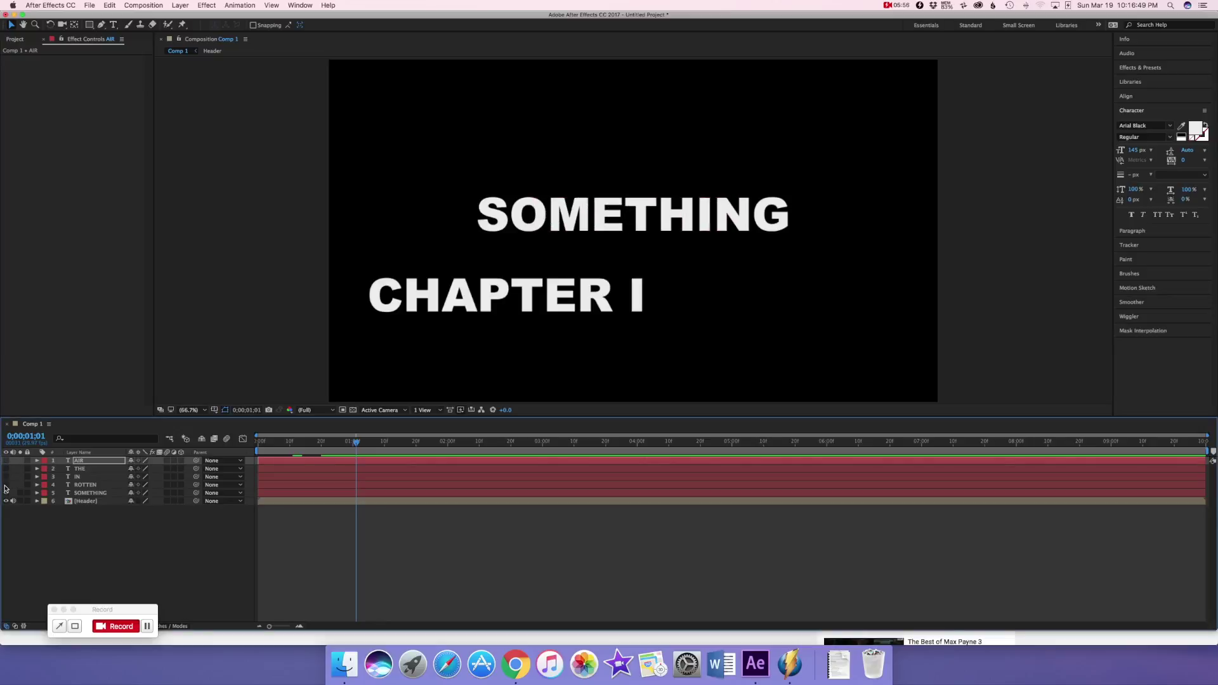
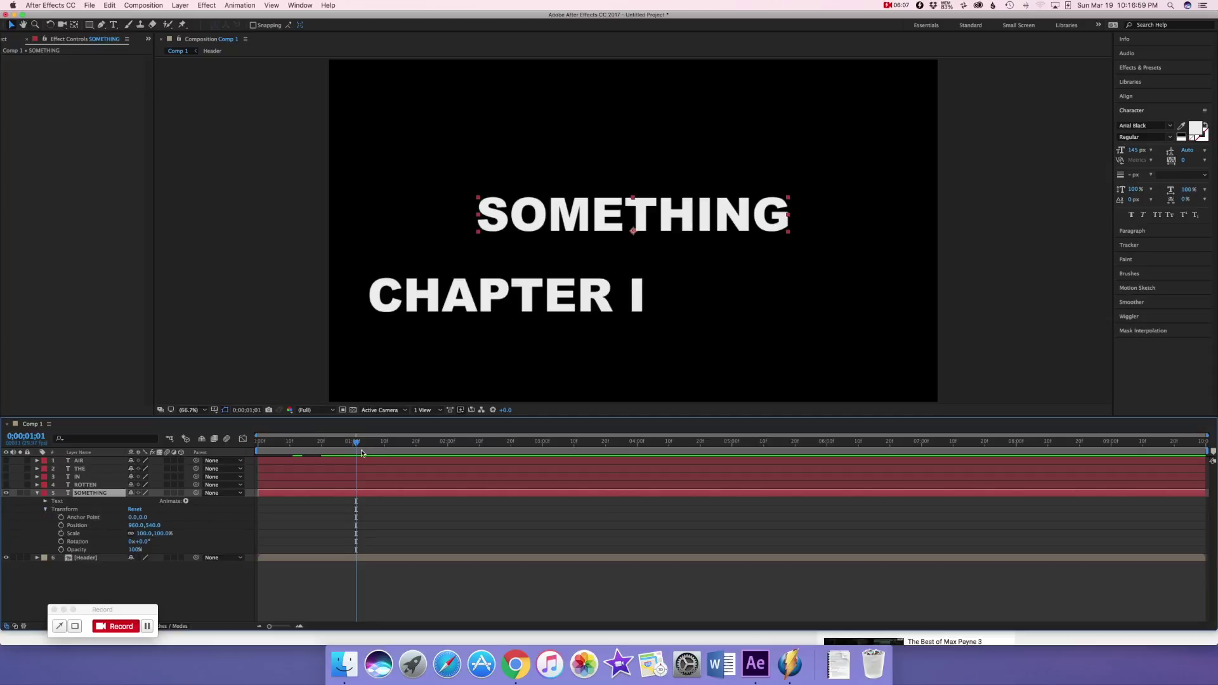
pyautogui.moveTo(259, 493); pyautogui.dragTo(356, 498)
# Keyframe SOMETHING's Position and Scale at 0;00;01;01, with Position at 960, 354 and Scale at 177%.
pyautogui.click(61, 526)
pyautogui.click(61, 533)
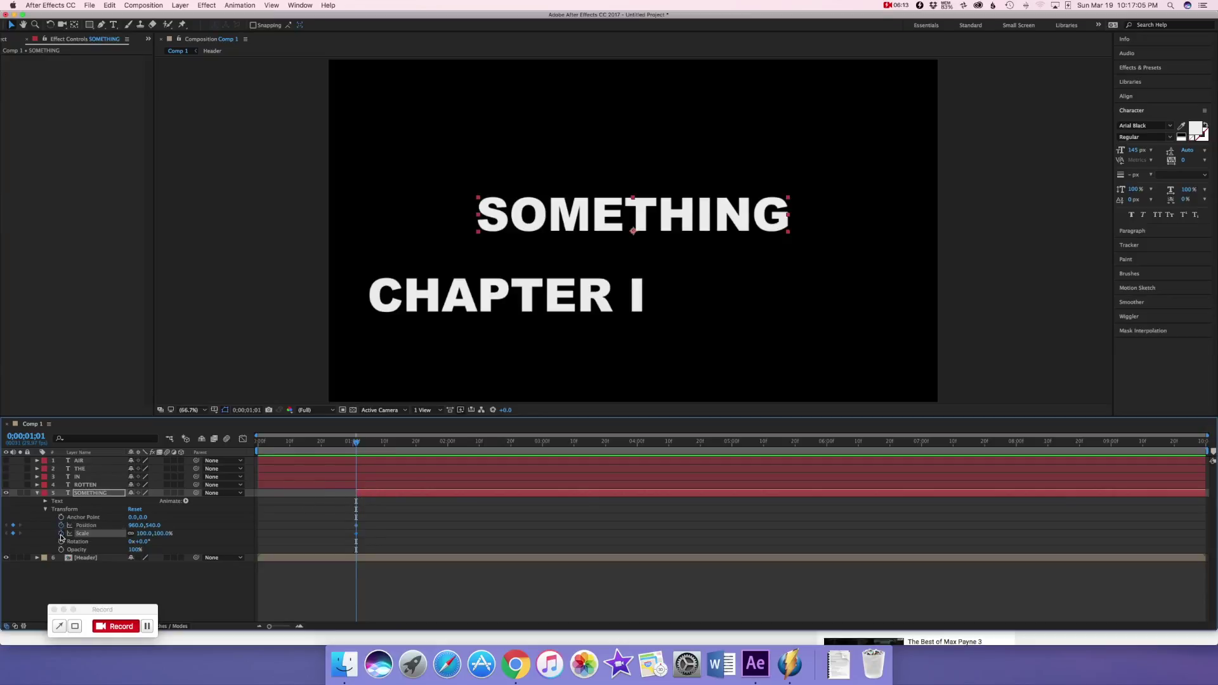
pyautogui.moveTo(159, 537); pyautogui.dragTo(81, 512)
pyautogui.click(144, 534)
# Apply CC Slant to SOMETHING with a Slant of 30 and the Floor point at 952.5, 270.
pyautogui.click(197, 5)
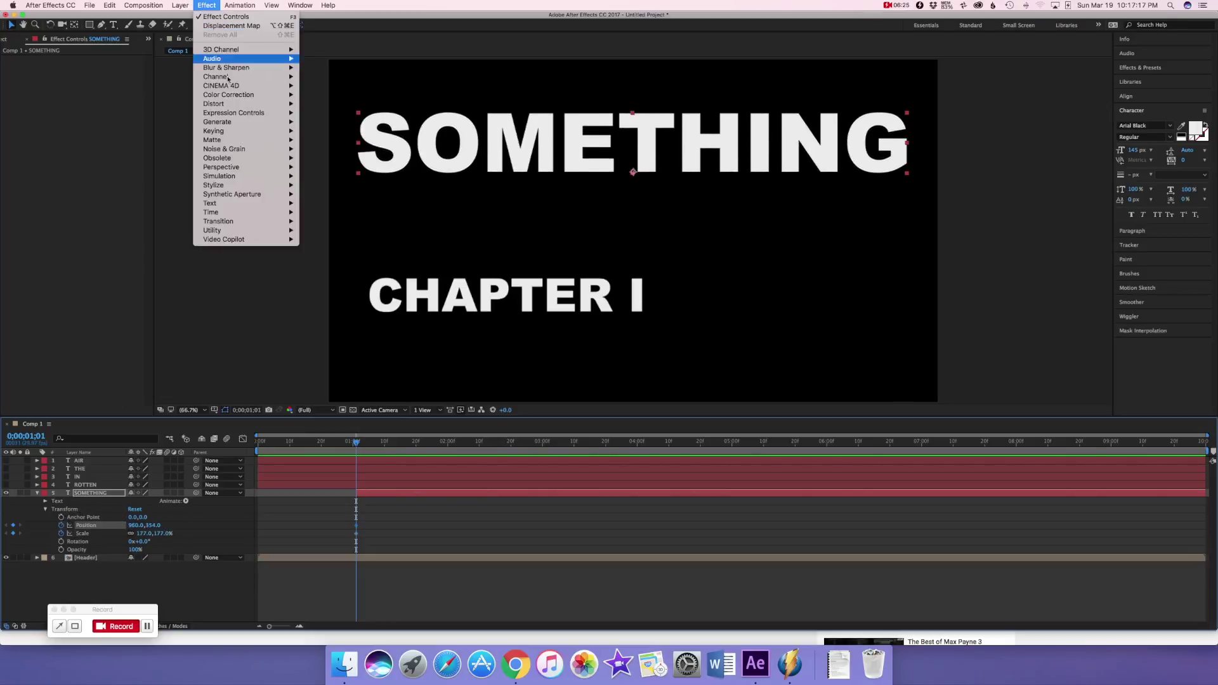
pyautogui.moveTo(254, 103)
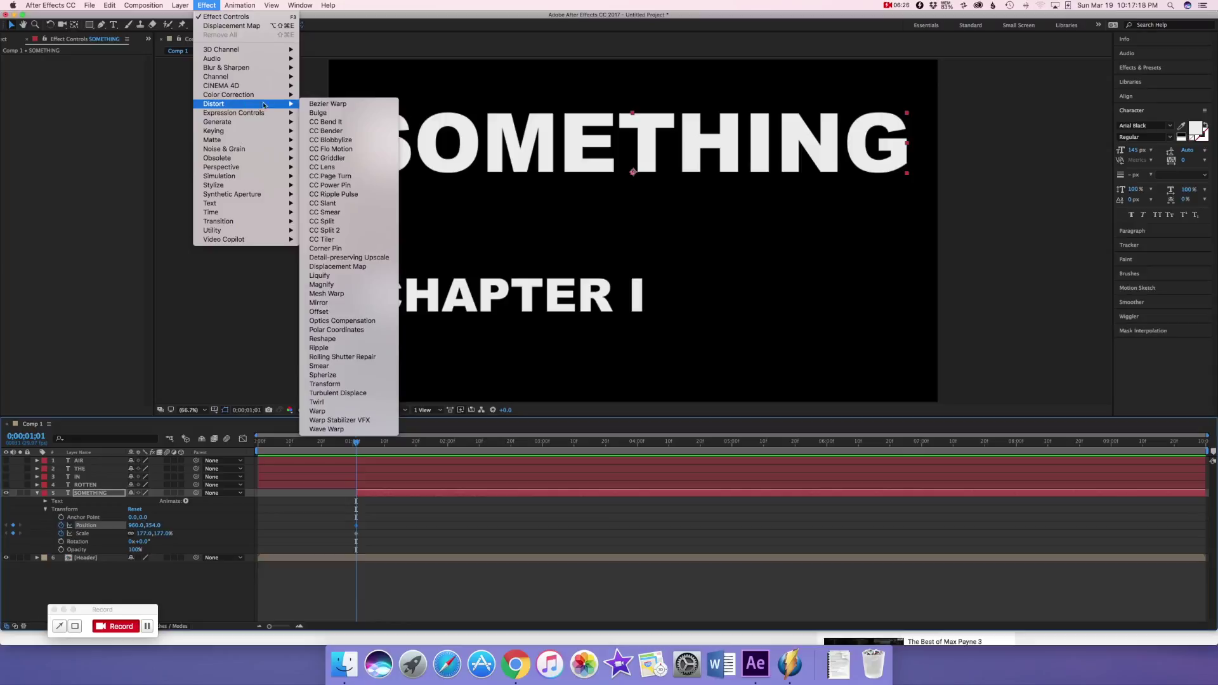
pyautogui.click(348, 204)
pyautogui.moveTo(89, 70); pyautogui.dragTo(105, 70)
pyautogui.moveTo(633, 403); pyautogui.dragTo(631, 147)
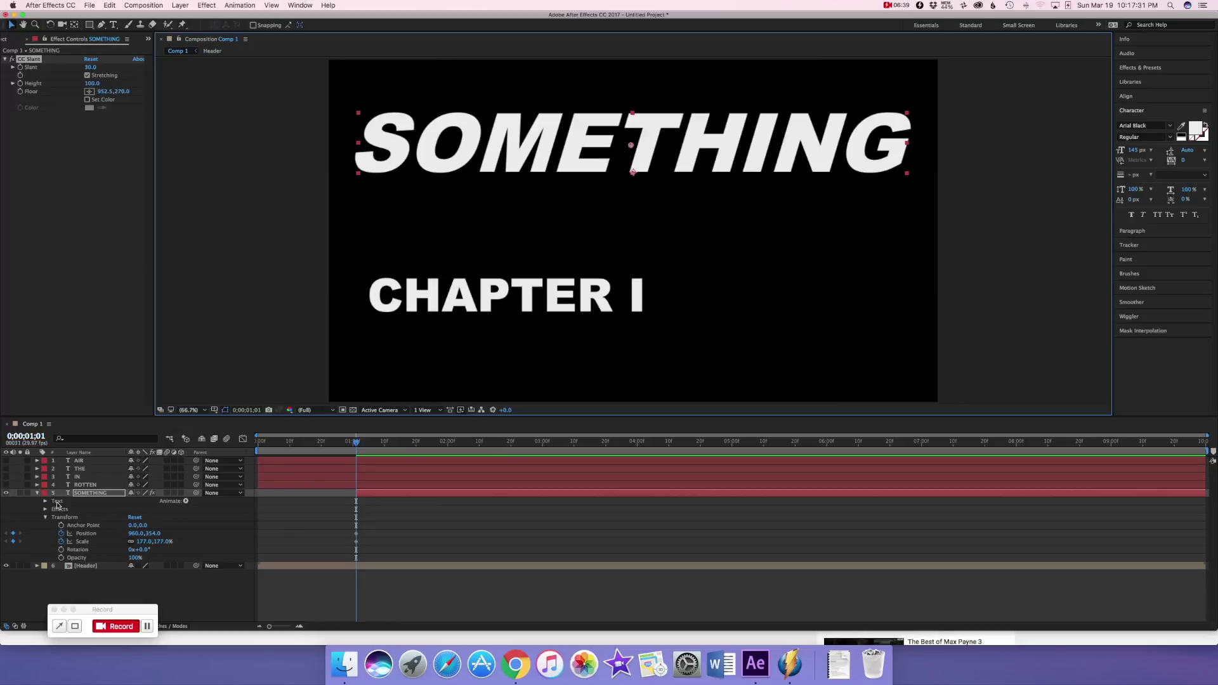
# Add Position and Scale keyframes that hold SOMETHING's current values at 0;00;01;04.
pyautogui.click(89, 590)
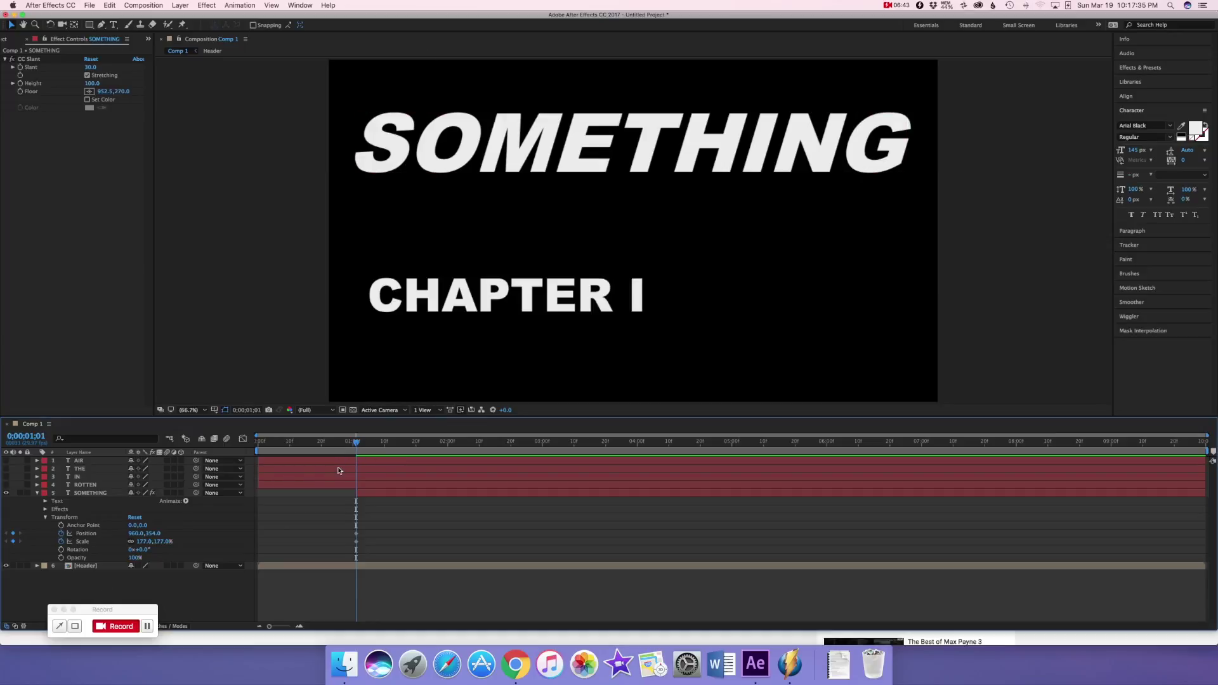
pyautogui.click(357, 447)
pyautogui.moveTo(356, 447); pyautogui.dragTo(366, 447)
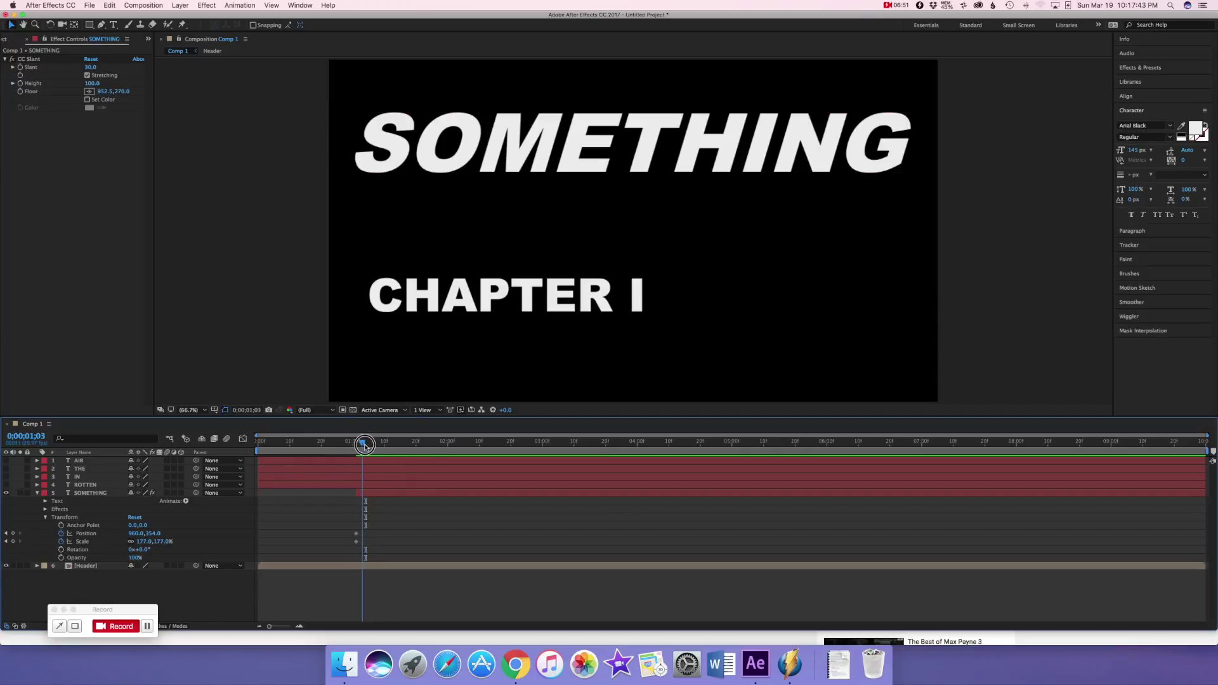
pyautogui.click(12, 532)
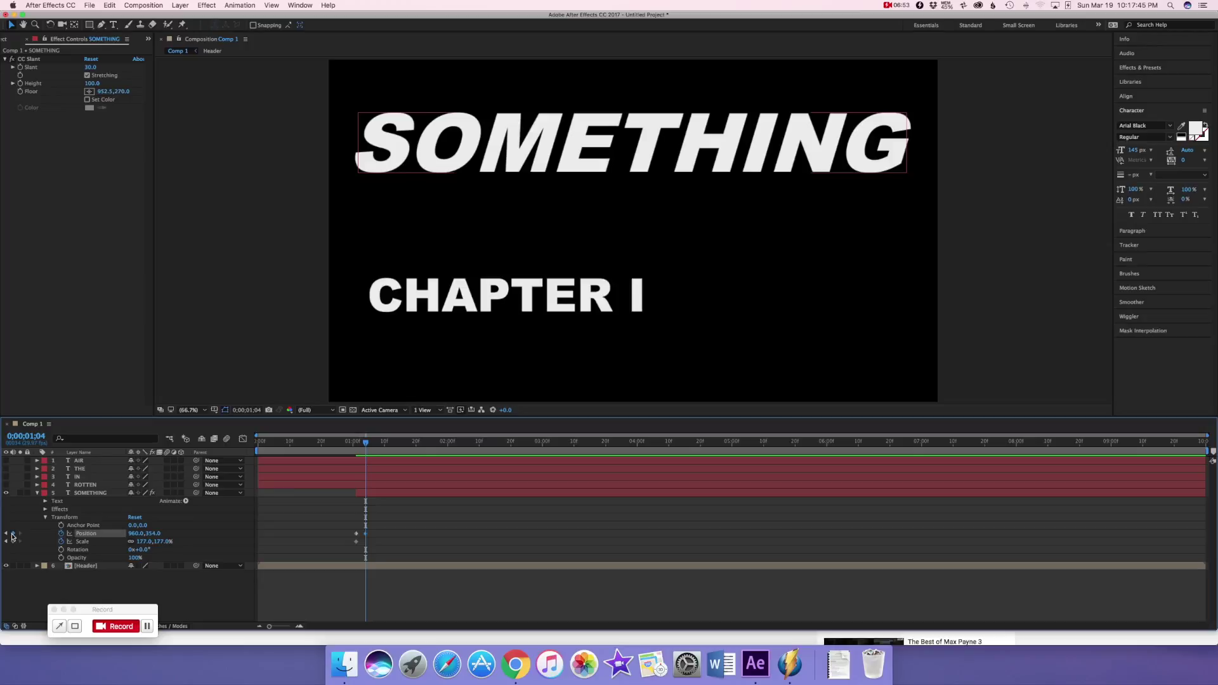
pyautogui.click(13, 541)
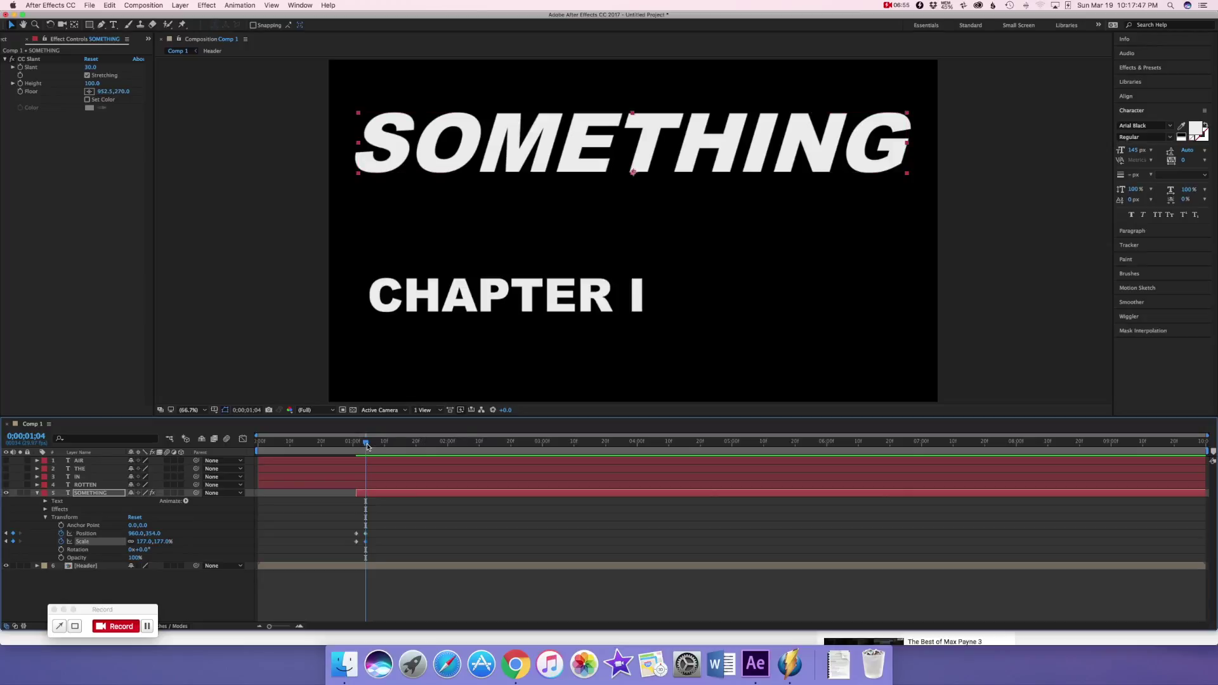
# Keyframe the CC Slant amount of SOMETHING at 0;00;01;01 and hold it with another keyframe at 0;00;01;04.
pyautogui.moveTo(367, 446); pyautogui.dragTo(370, 446)
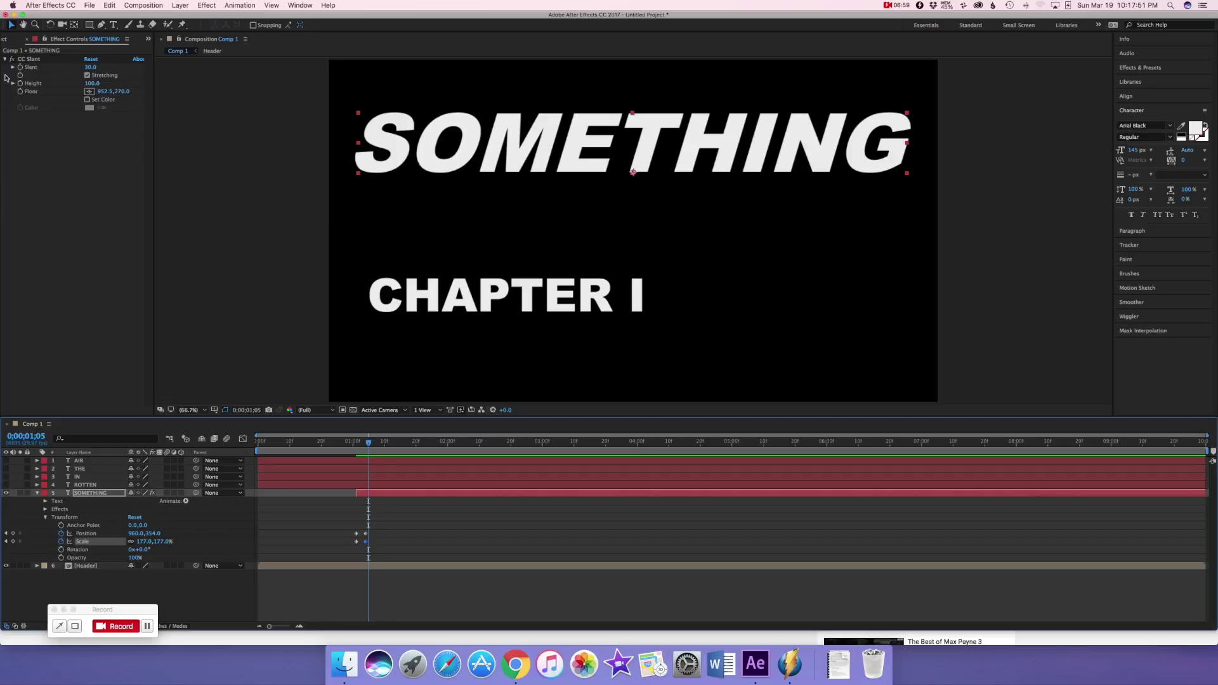
pyautogui.moveTo(368, 444); pyautogui.dragTo(358, 446)
pyautogui.click(28, 59)
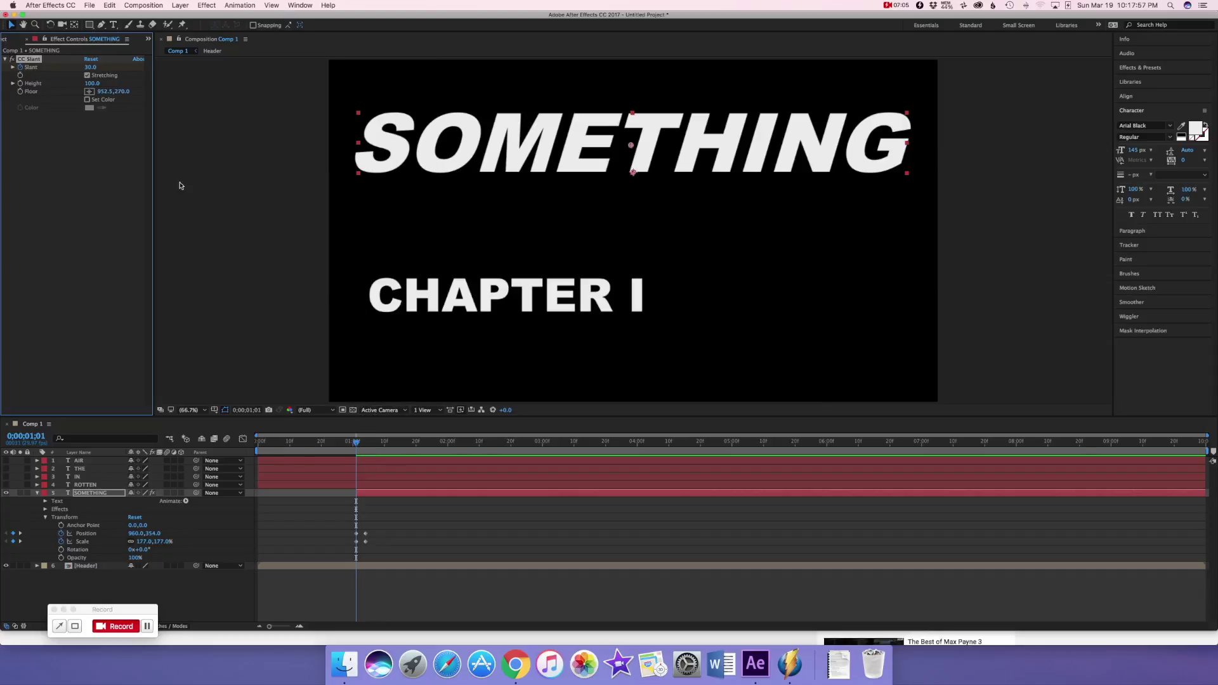
pyautogui.moveTo(355, 445); pyautogui.dragTo(365, 446)
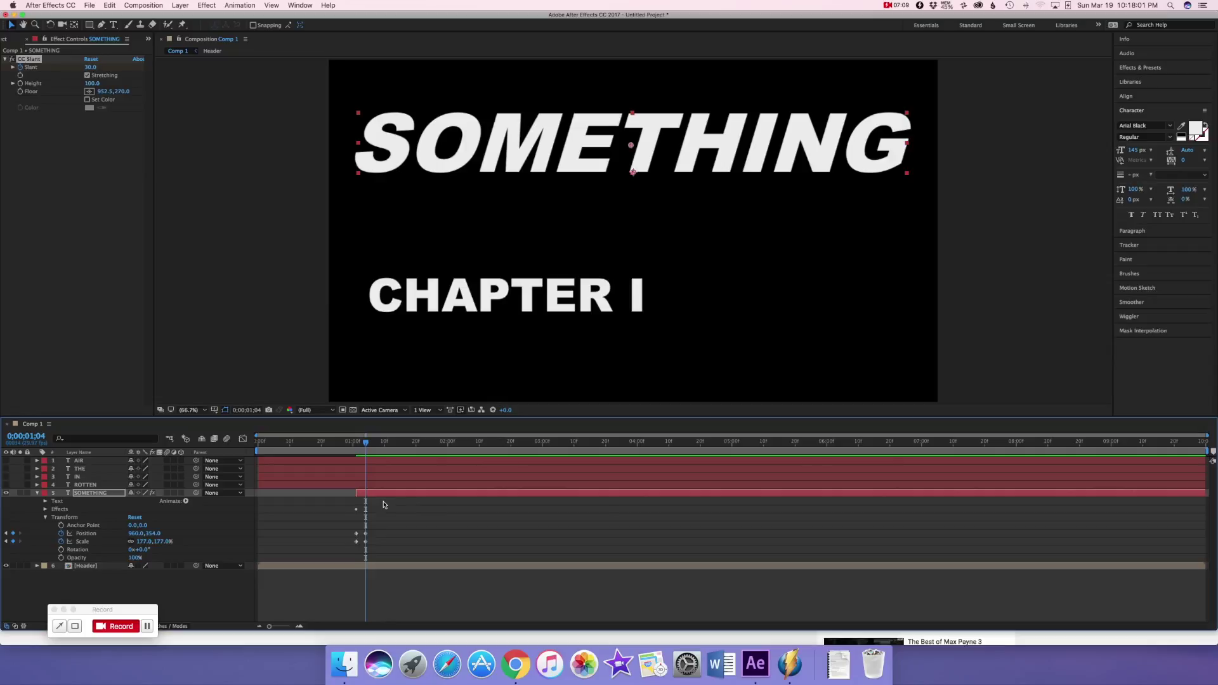
pyautogui.press('u')
pyautogui.press('u')
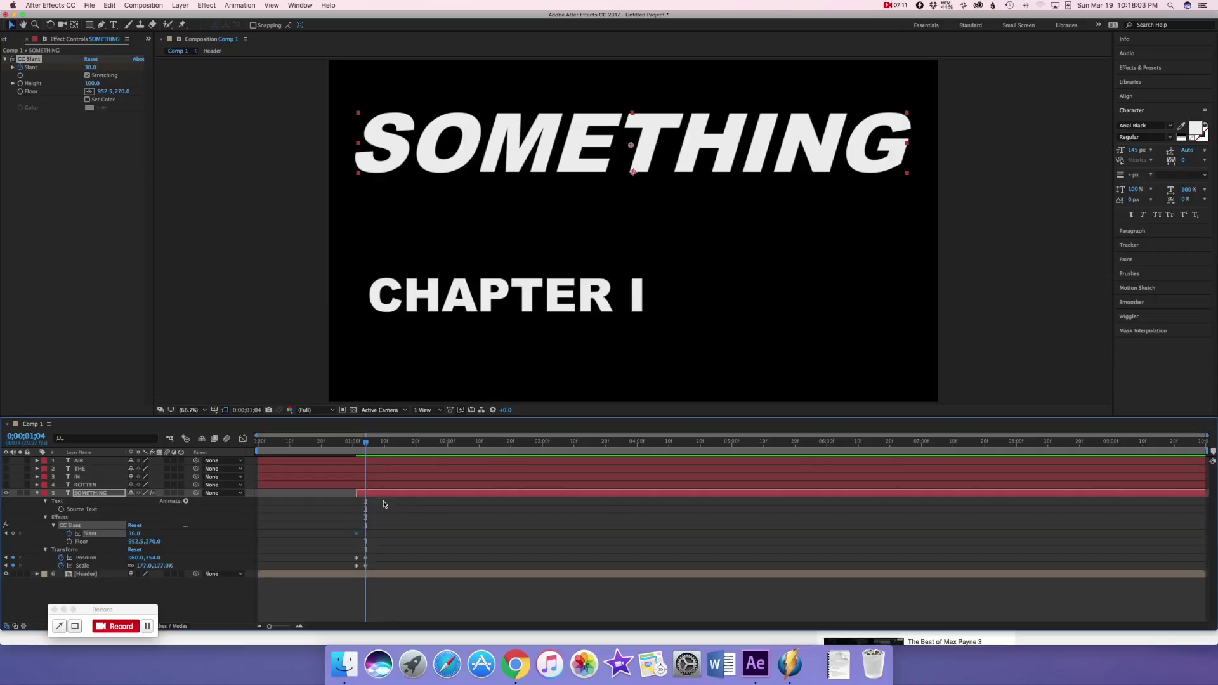
pyautogui.click(13, 533)
# Set SOMETHING's Slant to 0 at 0;00;01;05.
pyautogui.moveTo(366, 448); pyautogui.dragTo(368, 448)
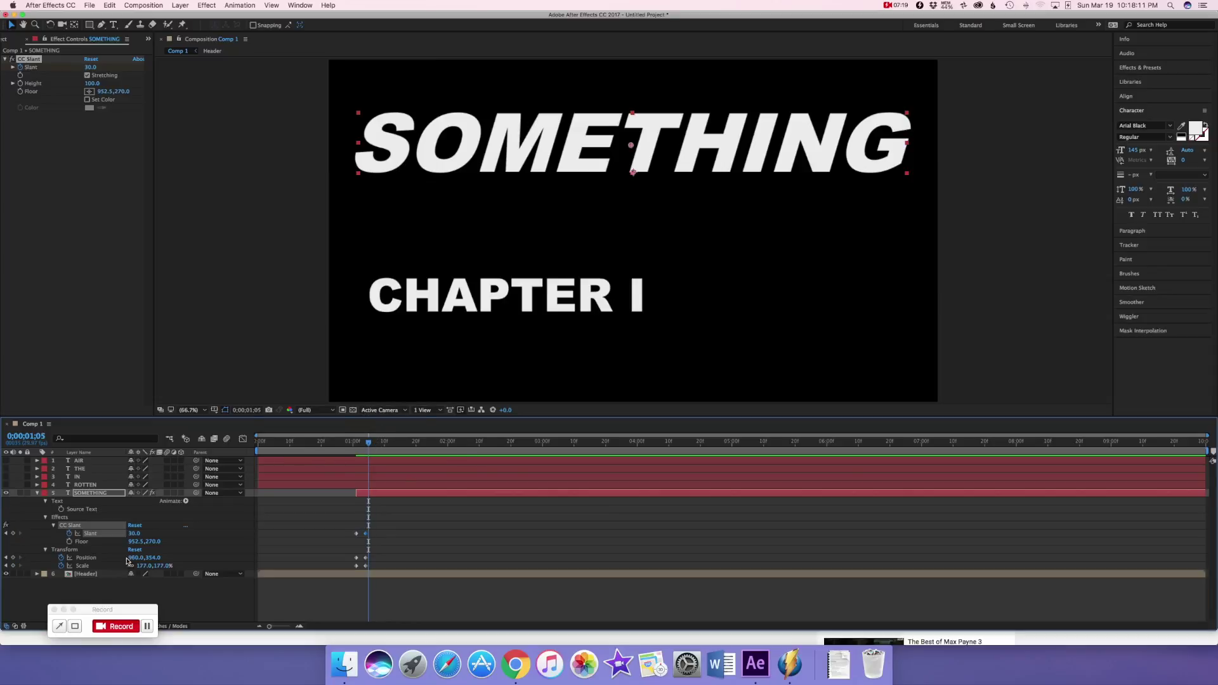
pyautogui.click(136, 534)
pyautogui.press('Return')
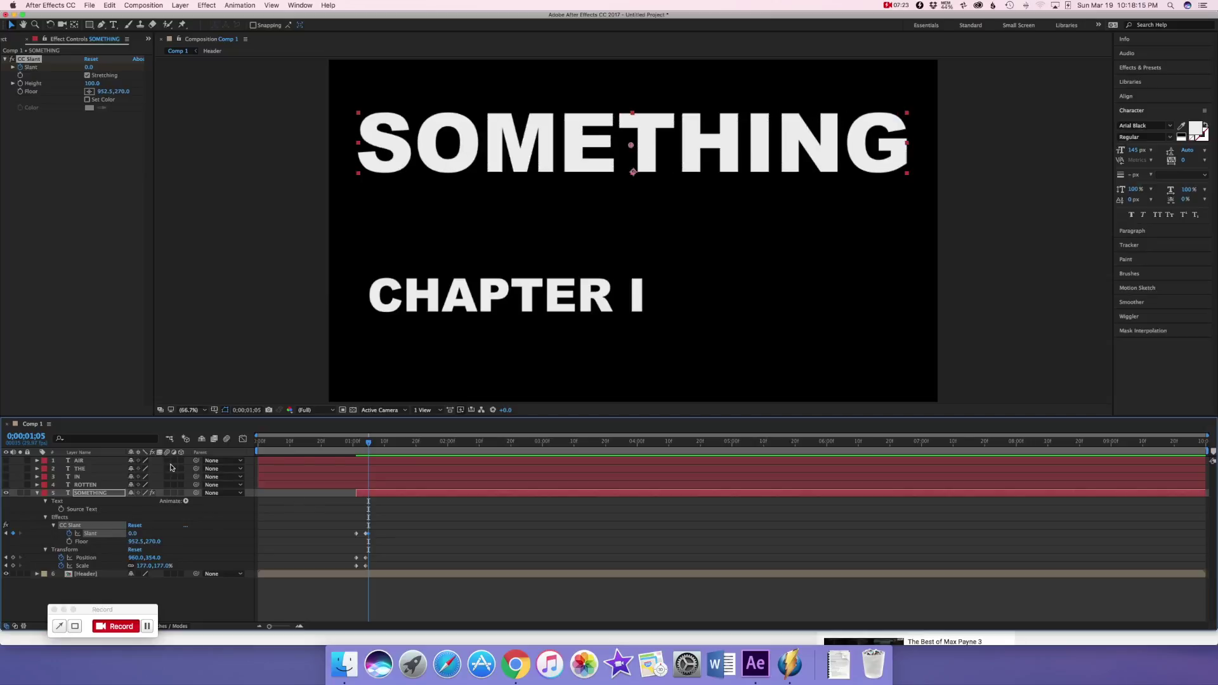
# At 0;00;01;05, scale SOMETHING to 58% and position it at 412, 916, left-aligned beneath CHAPTER I.
pyautogui.moveTo(152, 565); pyautogui.dragTo(19, 552)
pyautogui.moveTo(159, 559); pyautogui.dragTo(426, 543)
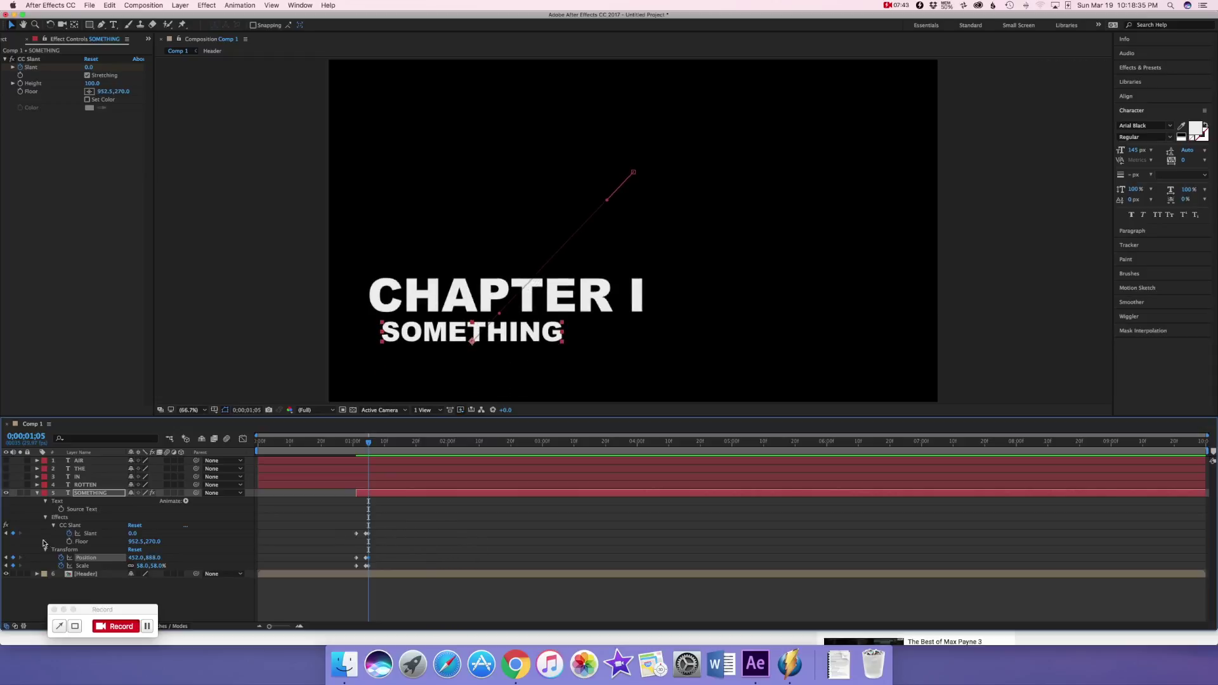
pyautogui.moveTo(135, 559); pyautogui.dragTo(171, 556)
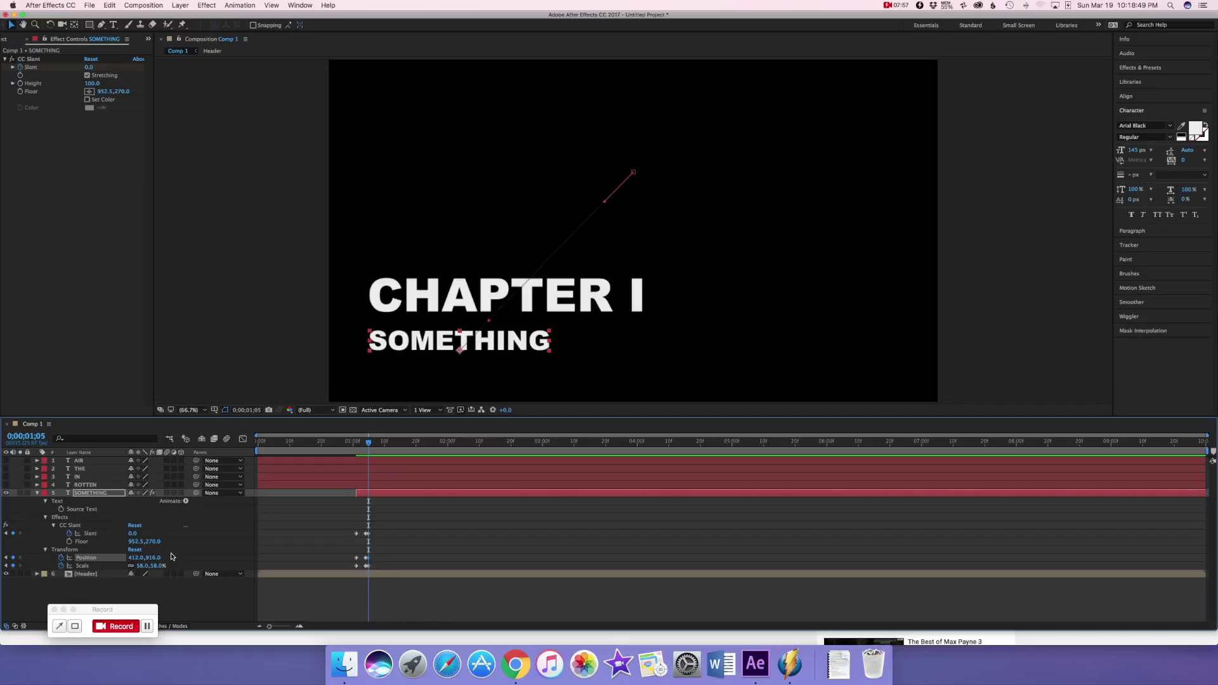
pyautogui.click(198, 597)
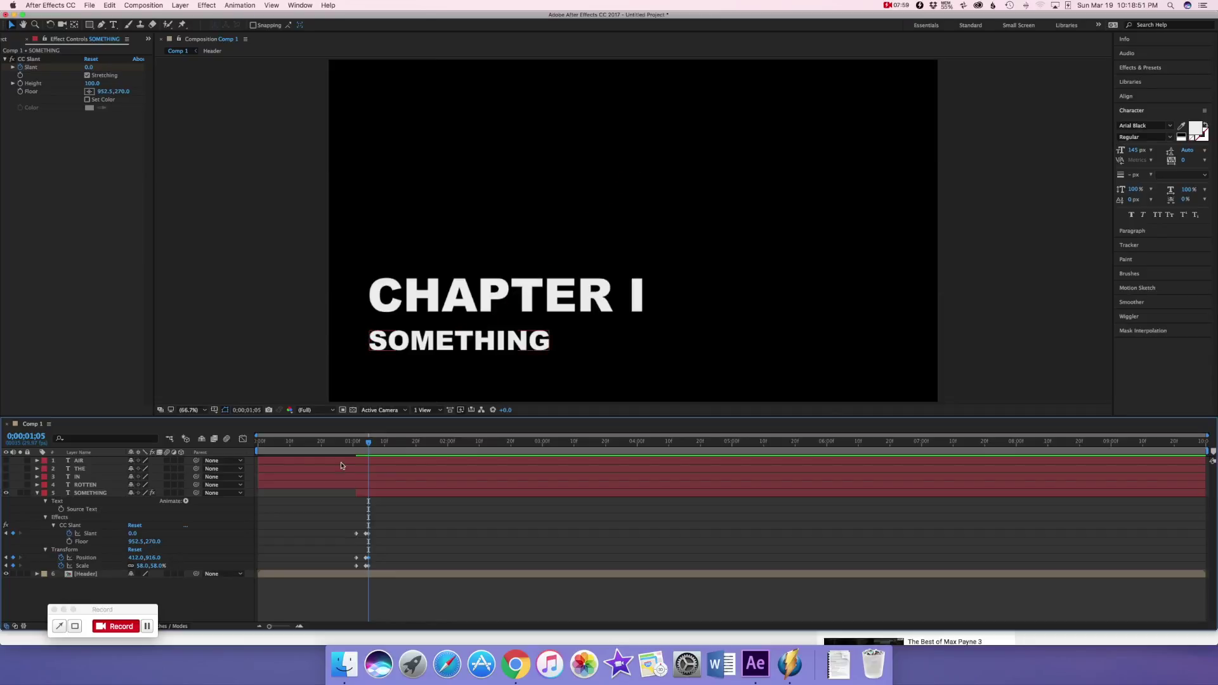
# Apply Venetian Blinds to SOMETHING at 0;00;01;01 with Transition Completion 30%, Direction 90° and Width 10.
pyautogui.moveTo(371, 444); pyautogui.dragTo(359, 443)
pyautogui.click(201, 5)
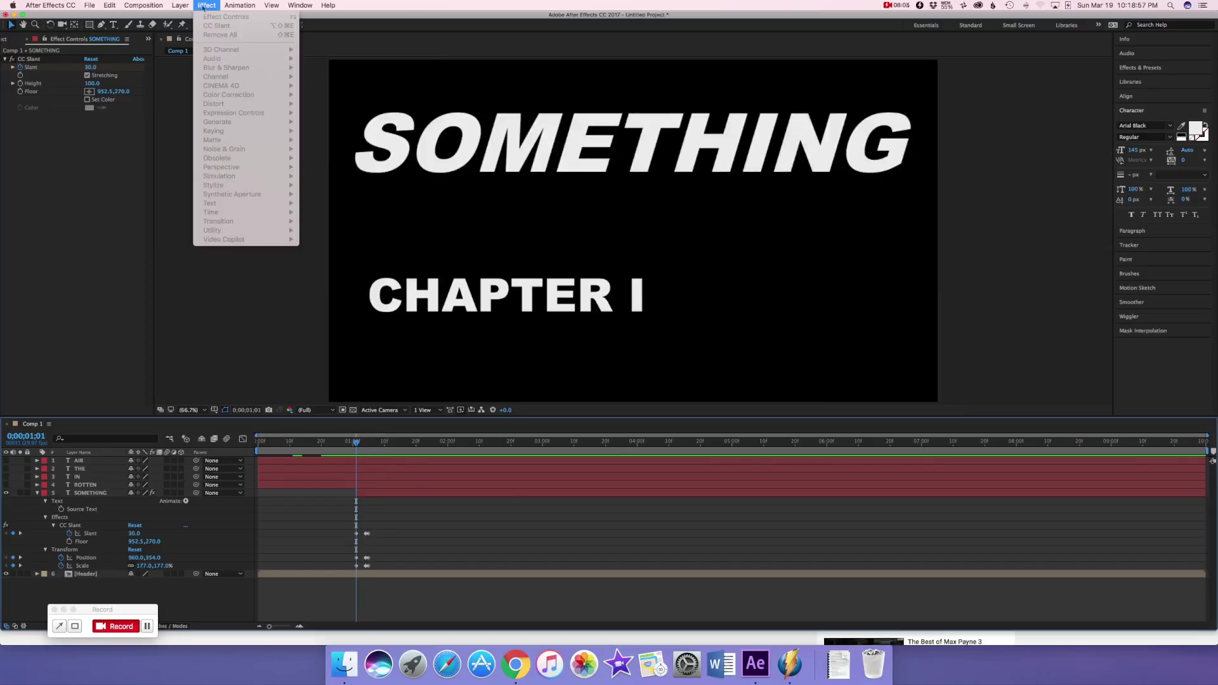
pyautogui.click(279, 493)
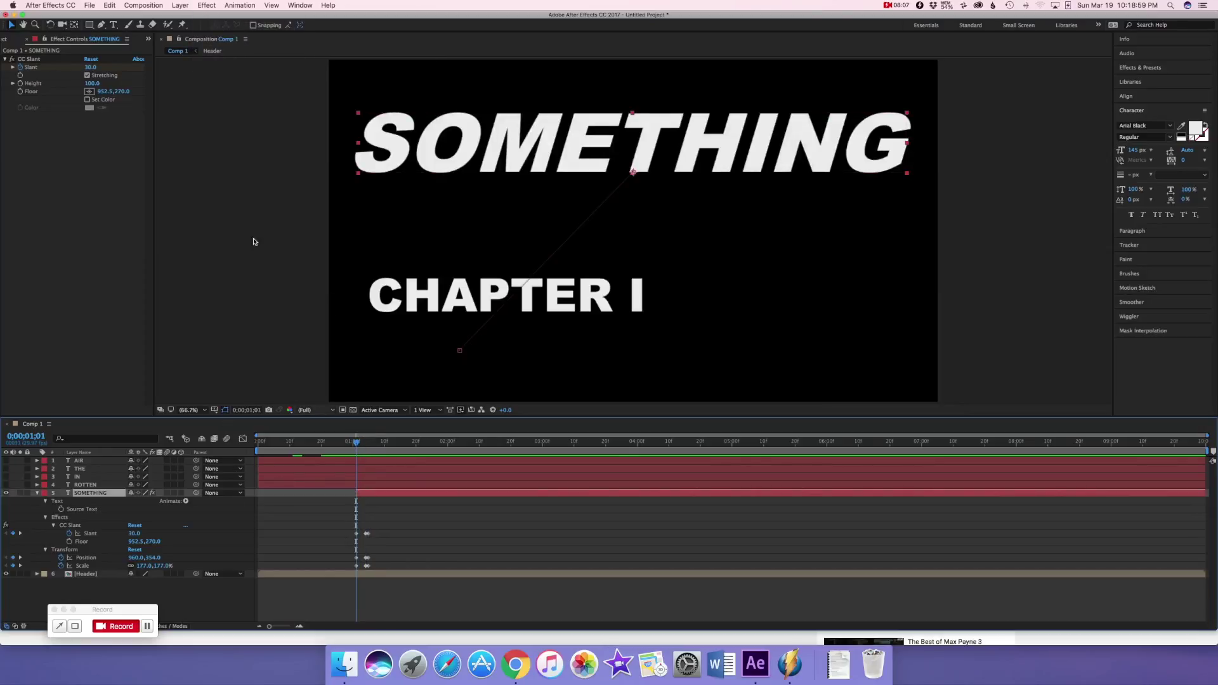
pyautogui.click(207, 5)
pyautogui.moveTo(236, 224)
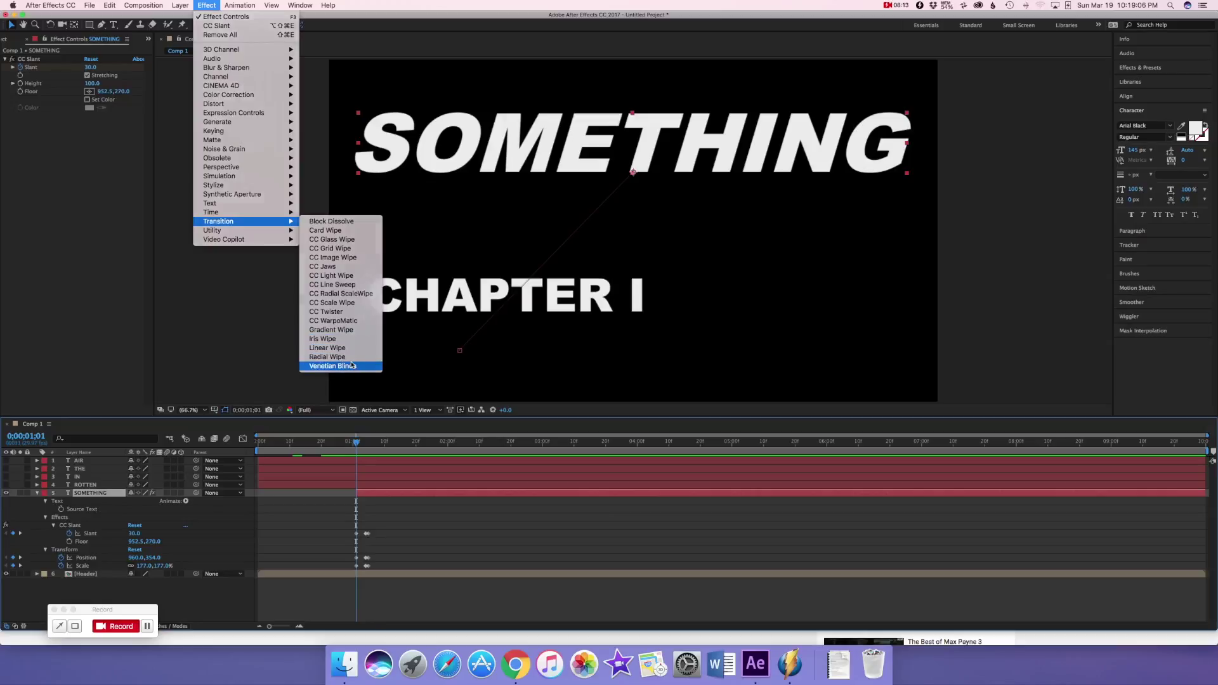
pyautogui.click(332, 366)
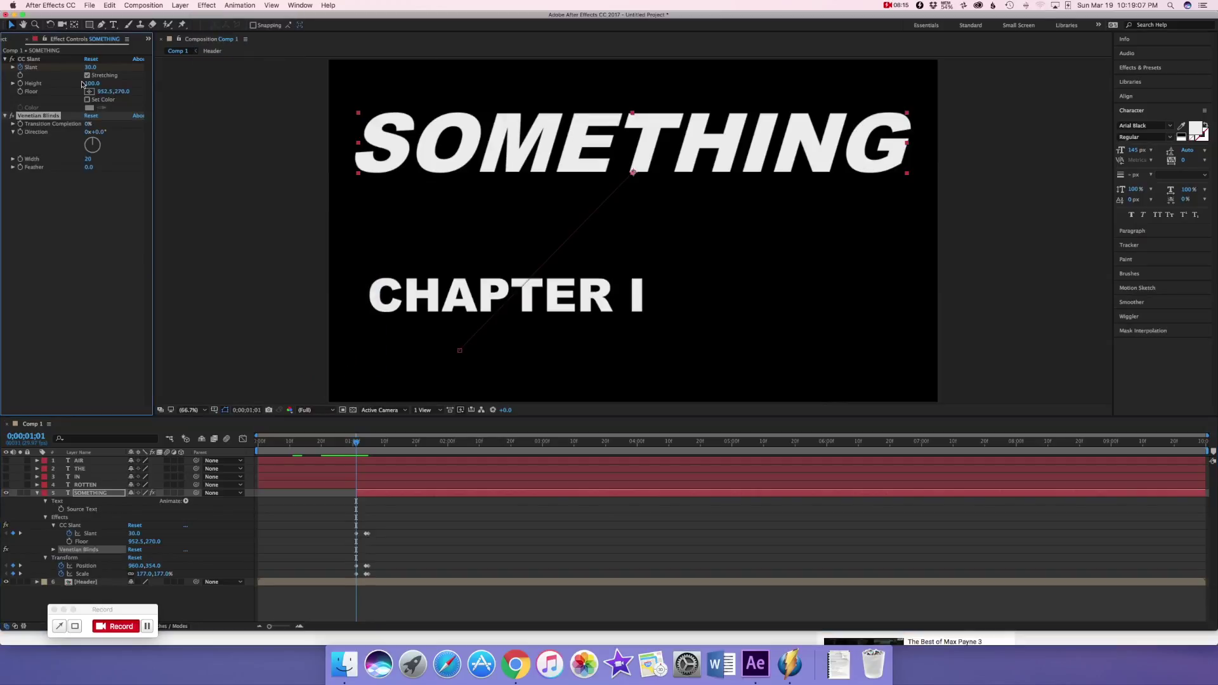
pyautogui.click(100, 133)
pyautogui.press('Return')
pyautogui.moveTo(90, 163); pyautogui.dragTo(93, 127)
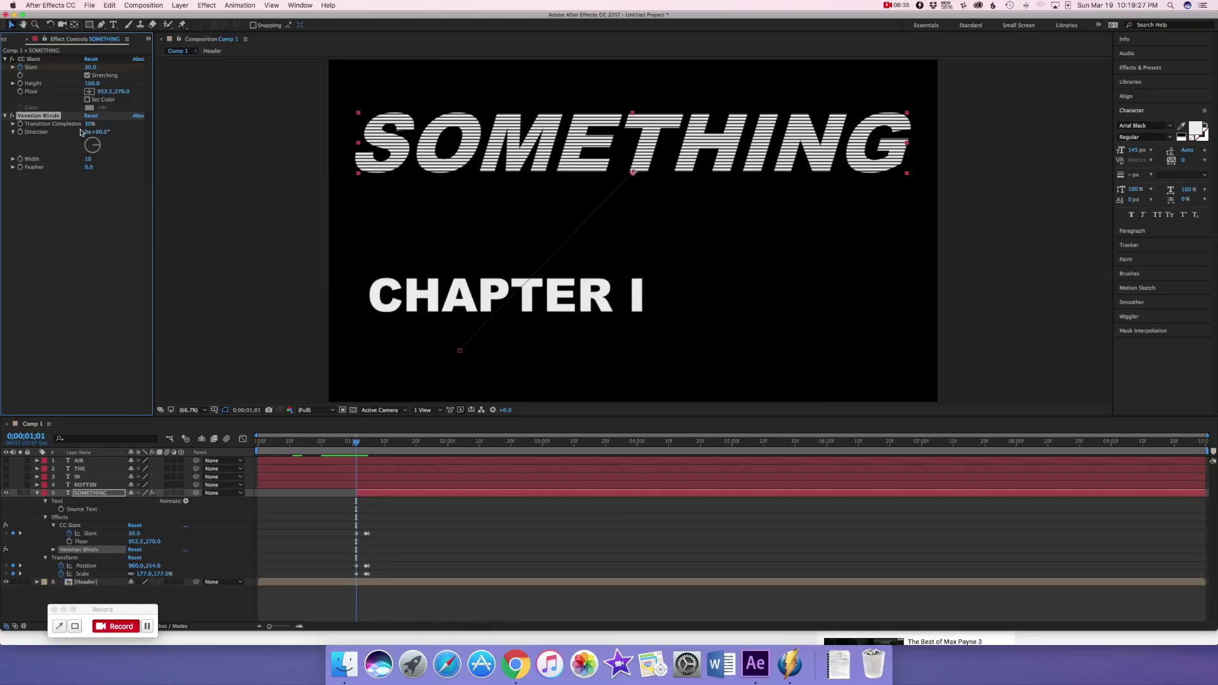
# Keyframe the blinds' Transition Completion at 30% from 0;00;01;01 to 0;00;01;04 and at 0% on 0;00;01;05.
pyautogui.moveTo(358, 447); pyautogui.dragTo(358, 444)
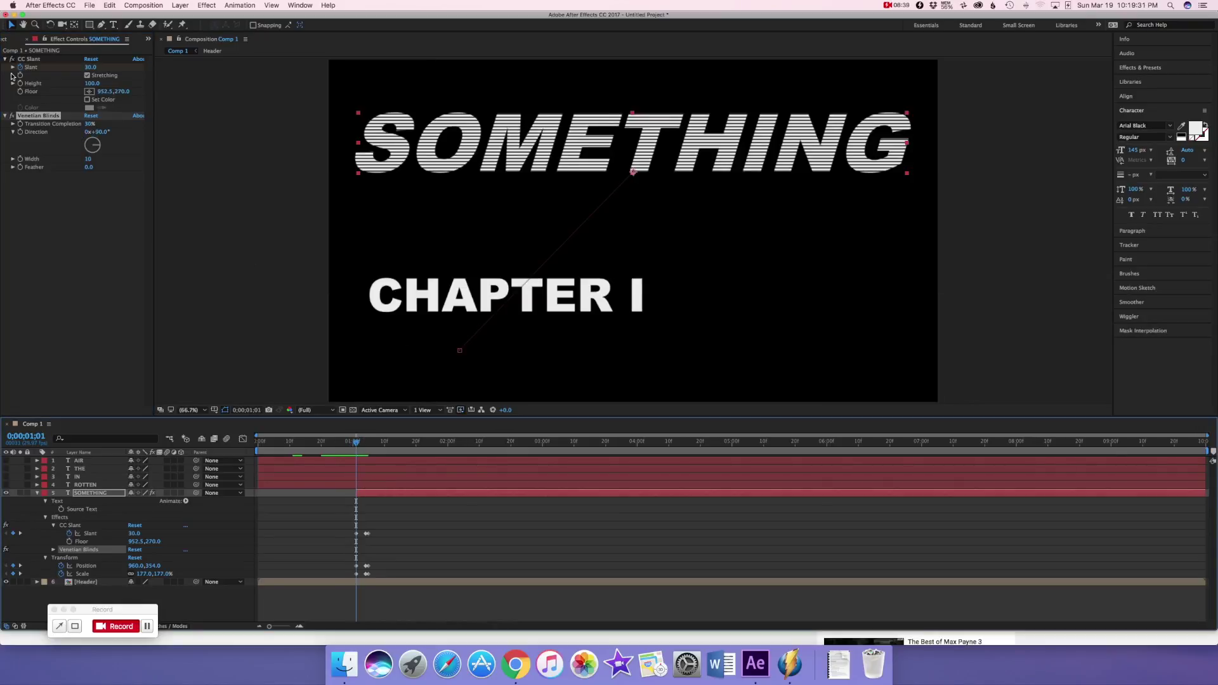
pyautogui.click(21, 125)
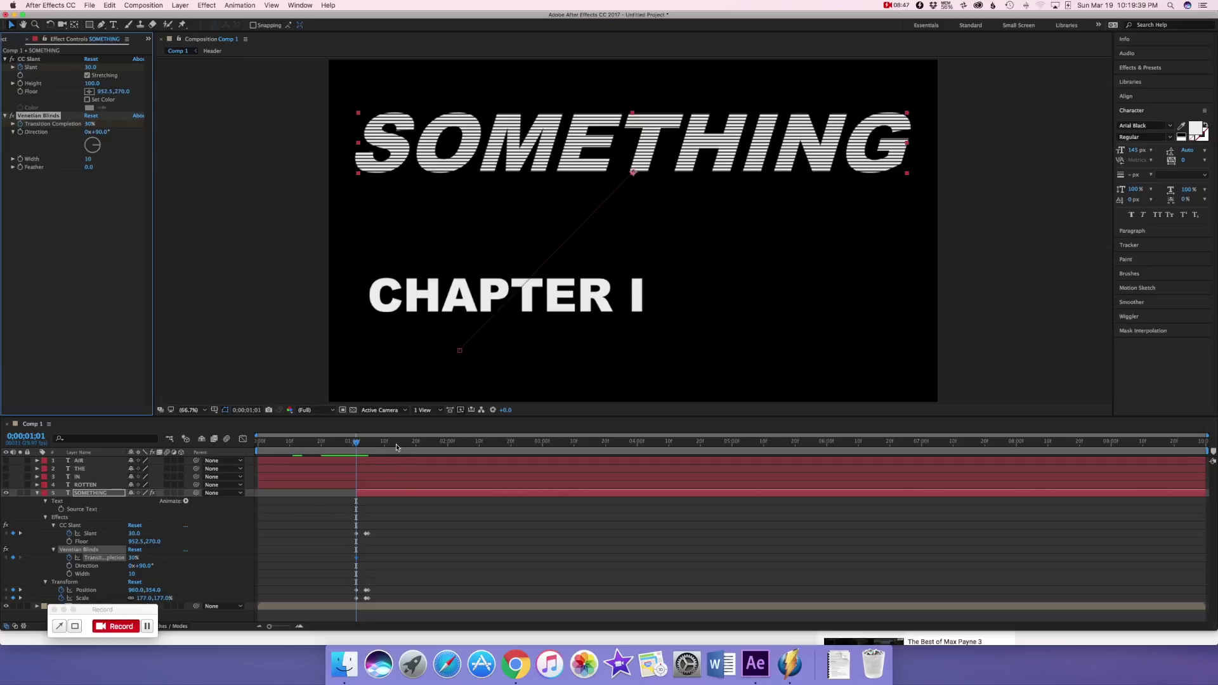
pyautogui.moveTo(354, 451); pyautogui.dragTo(369, 447)
pyautogui.click(12, 558)
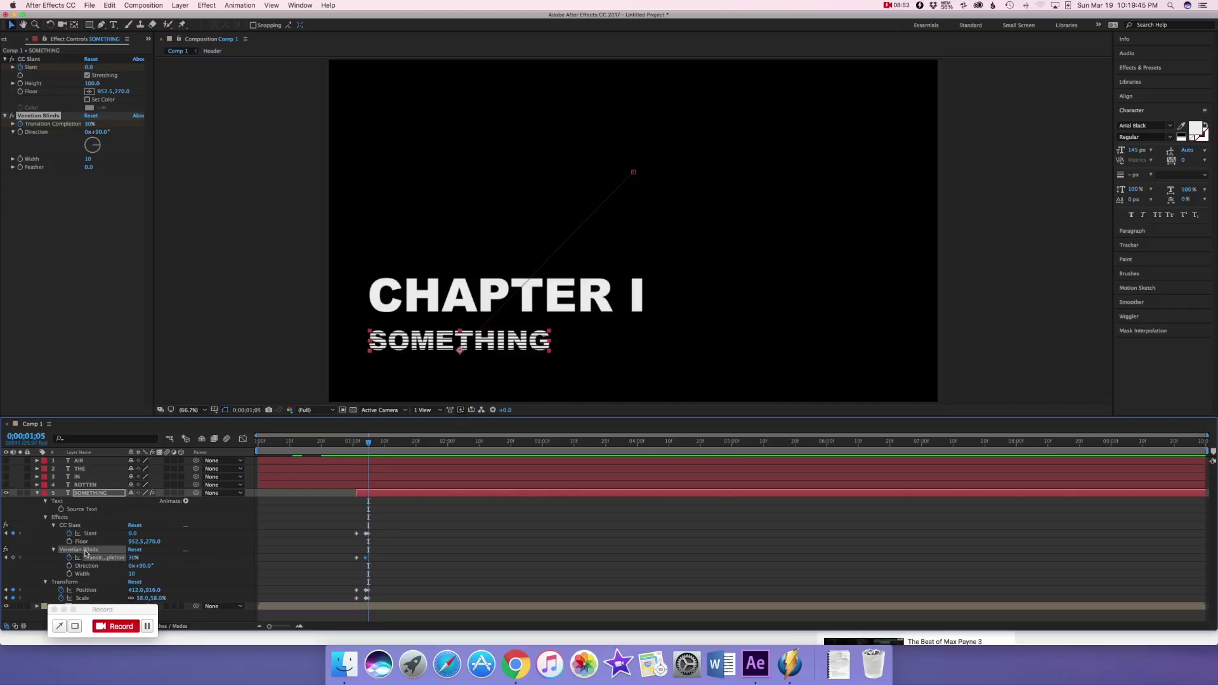
pyautogui.moveTo(133, 560); pyautogui.dragTo(117, 560)
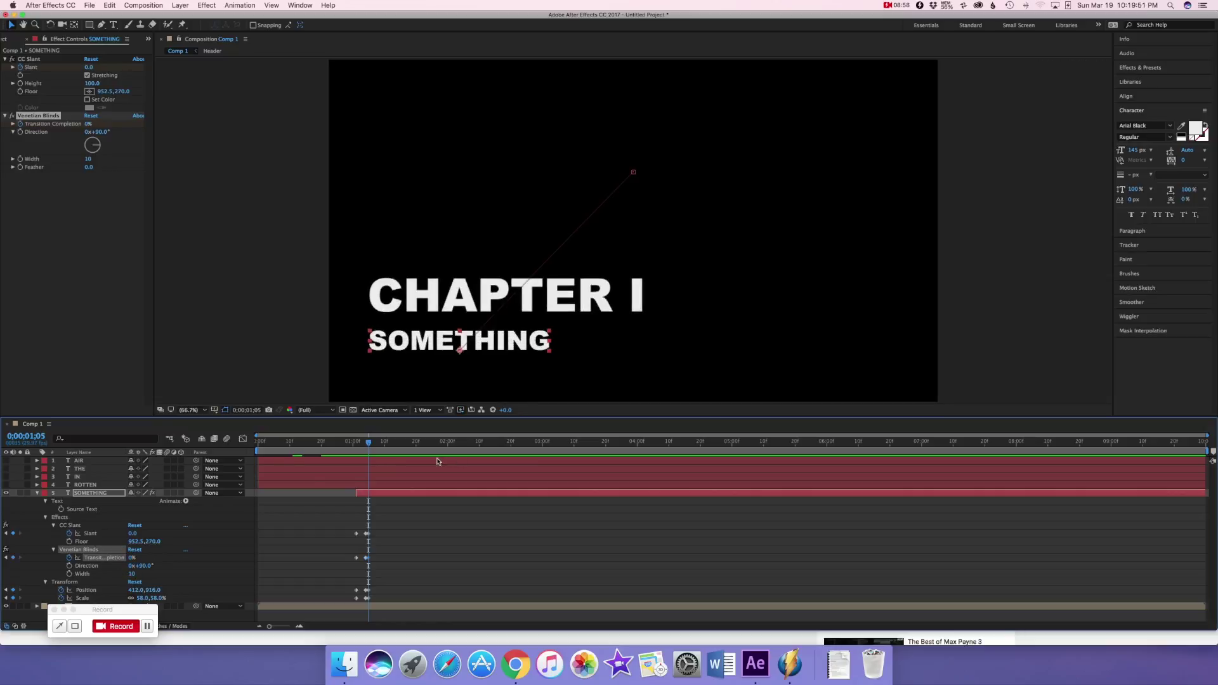
# Preview the title animation from the first frame.
pyautogui.moveTo(365, 448); pyautogui.dragTo(235, 446)
pyautogui.press('space')
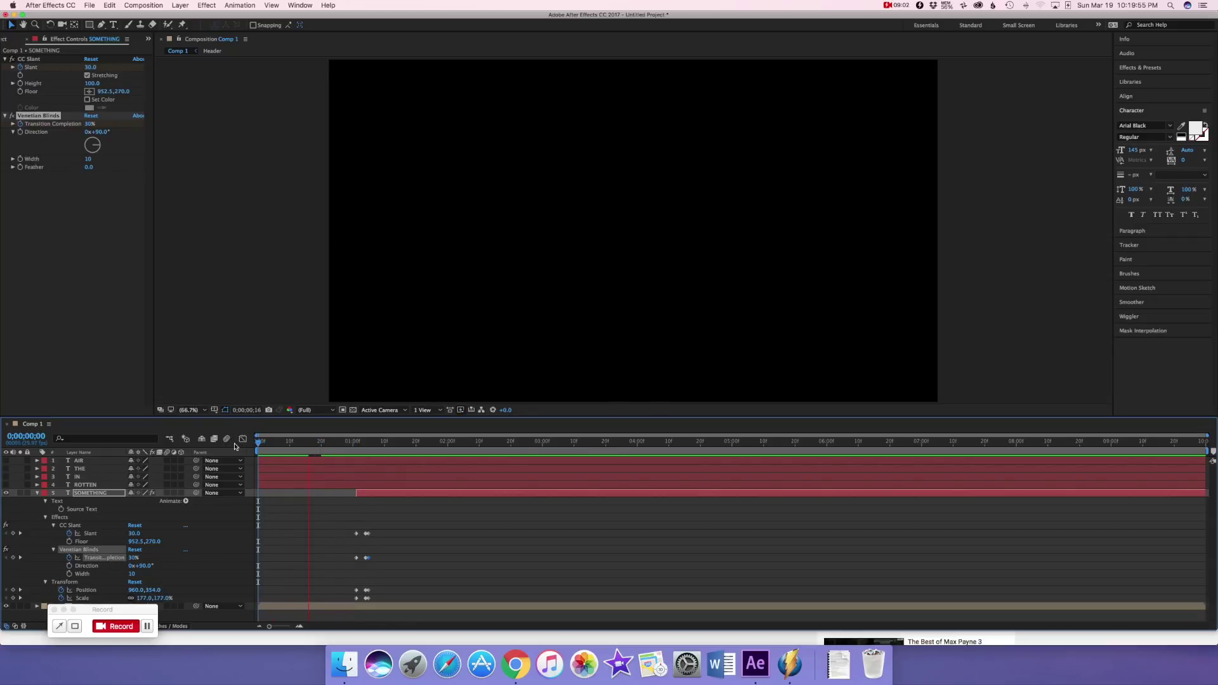
pyautogui.press('space')
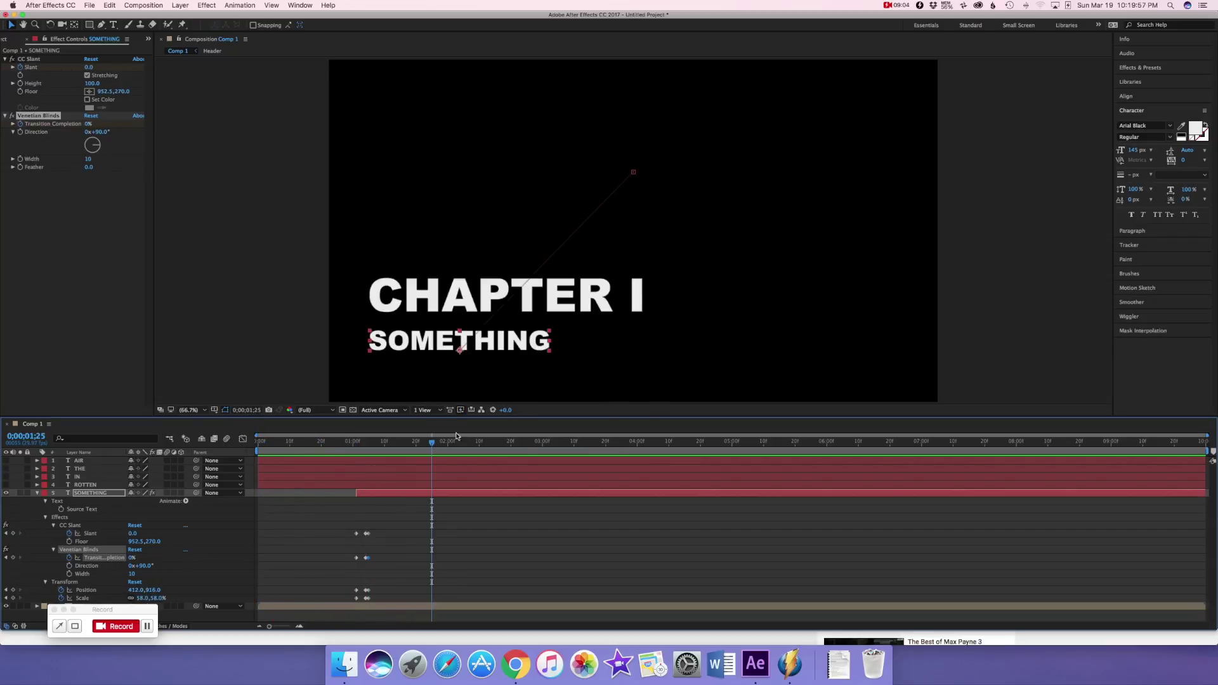
# Trim the ROTTEN layer so that it starts at 0;00;01;06.
pyautogui.moveTo(433, 446); pyautogui.dragTo(374, 446)
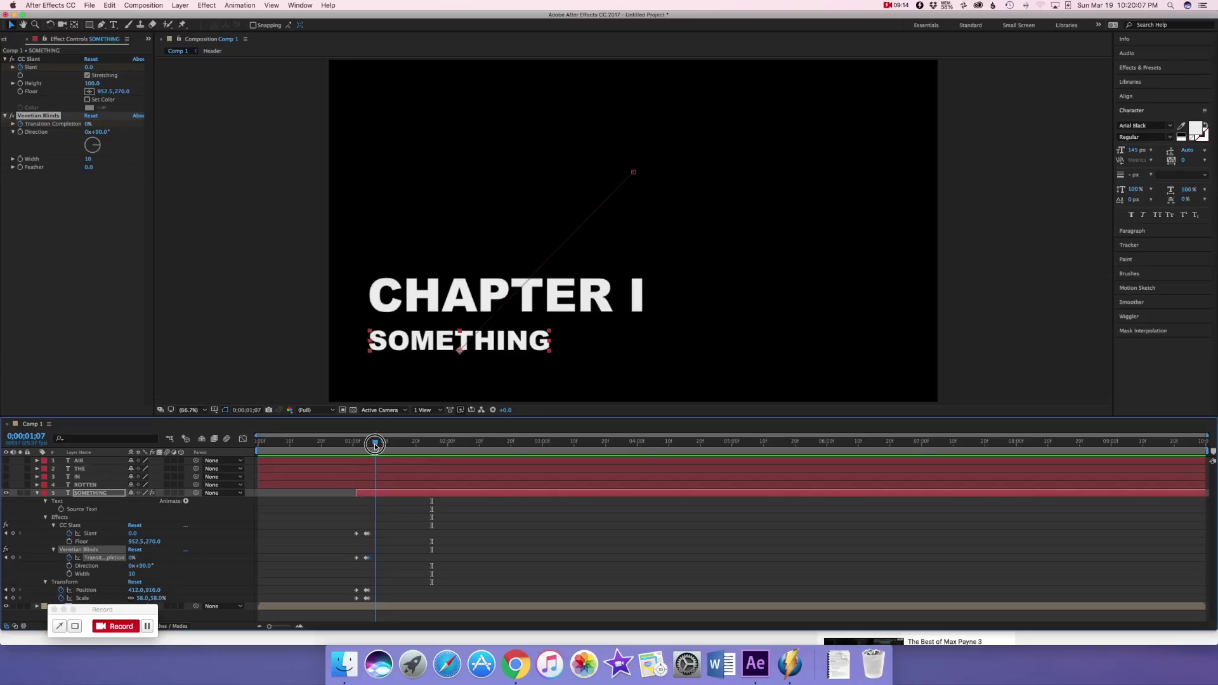
pyautogui.moveTo(375, 446); pyautogui.dragTo(372, 448)
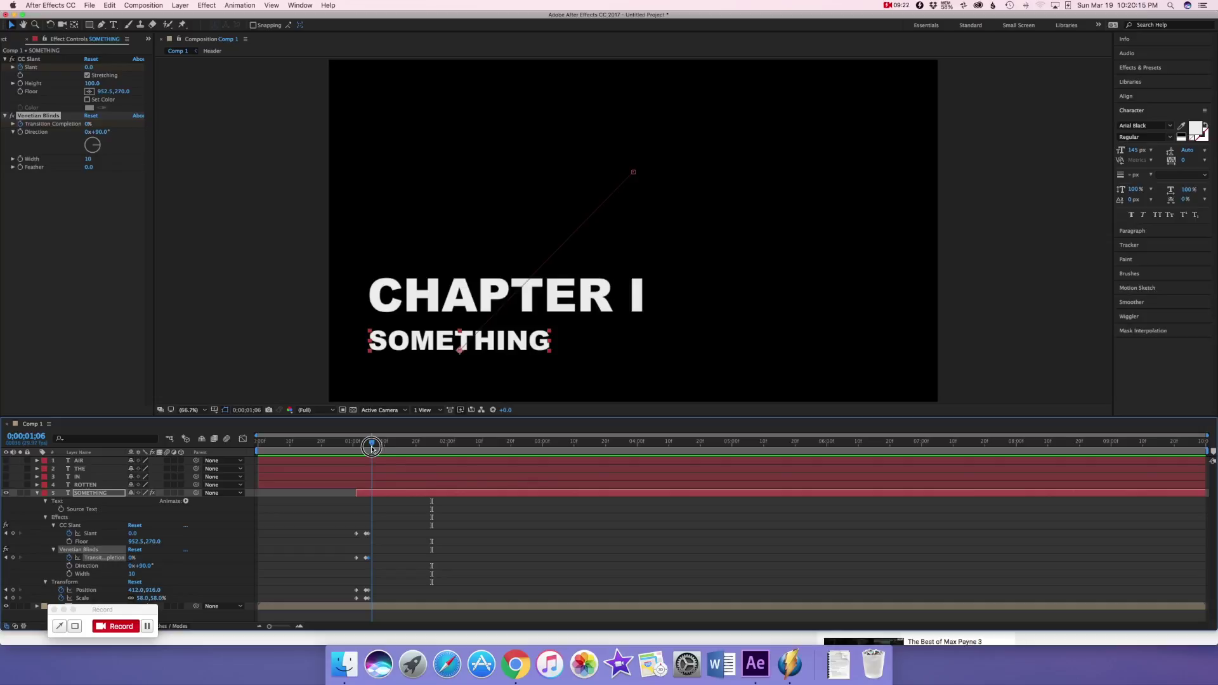
pyautogui.moveTo(371, 448); pyautogui.dragTo(373, 449)
pyautogui.press('super+z')
pyautogui.click(265, 487)
pyautogui.moveTo(260, 484); pyautogui.dragTo(372, 483)
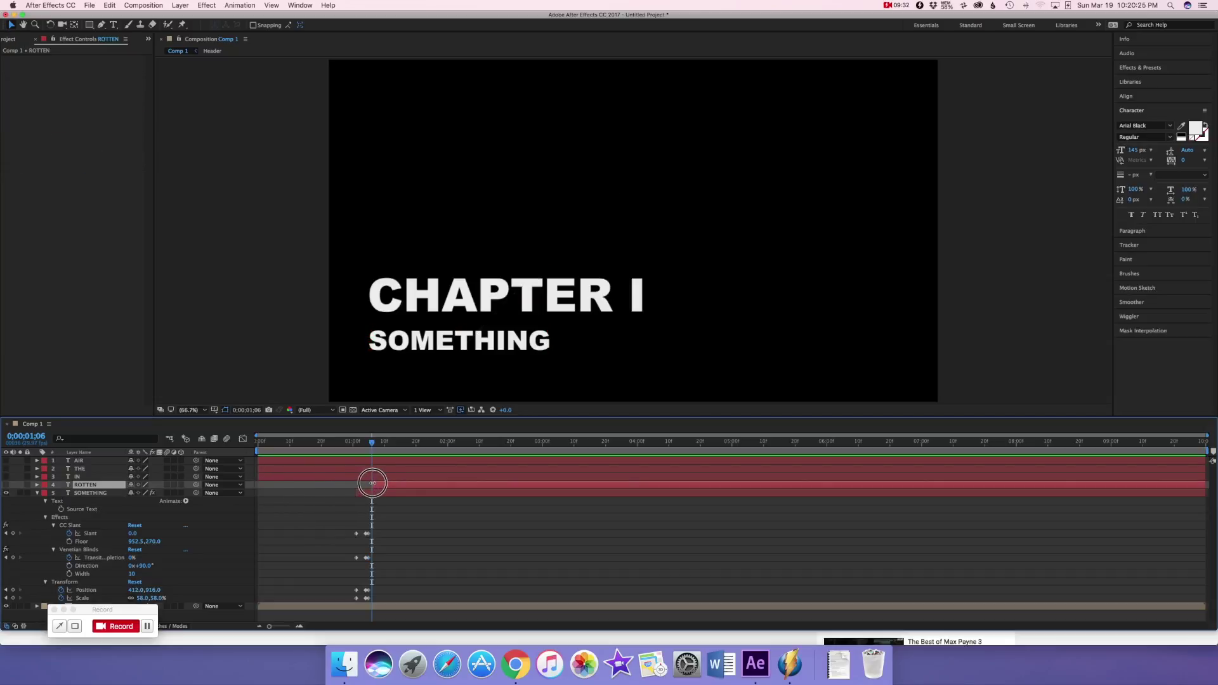
# Preview the animation from 0;00;01;01 and make the ROTTEN layer visible at 0;00;01;06.
pyautogui.click(355, 444)
pyautogui.press('space')
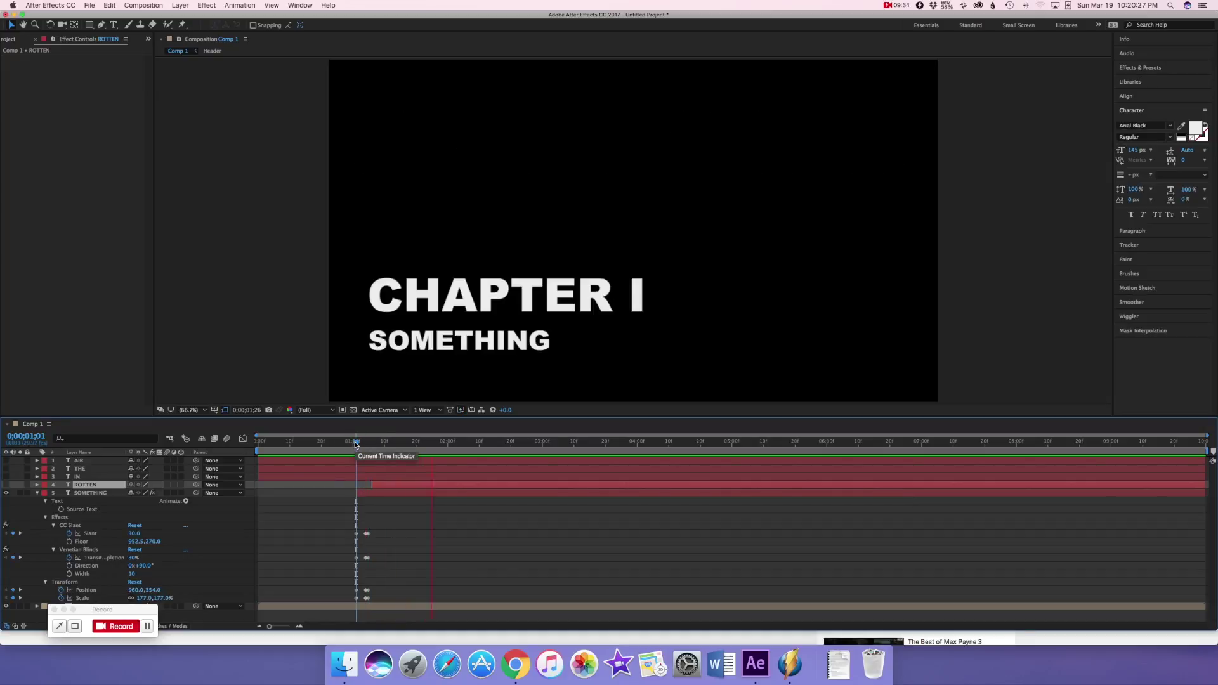
pyautogui.click(7, 484)
pyautogui.moveTo(501, 445); pyautogui.dragTo(371, 444)
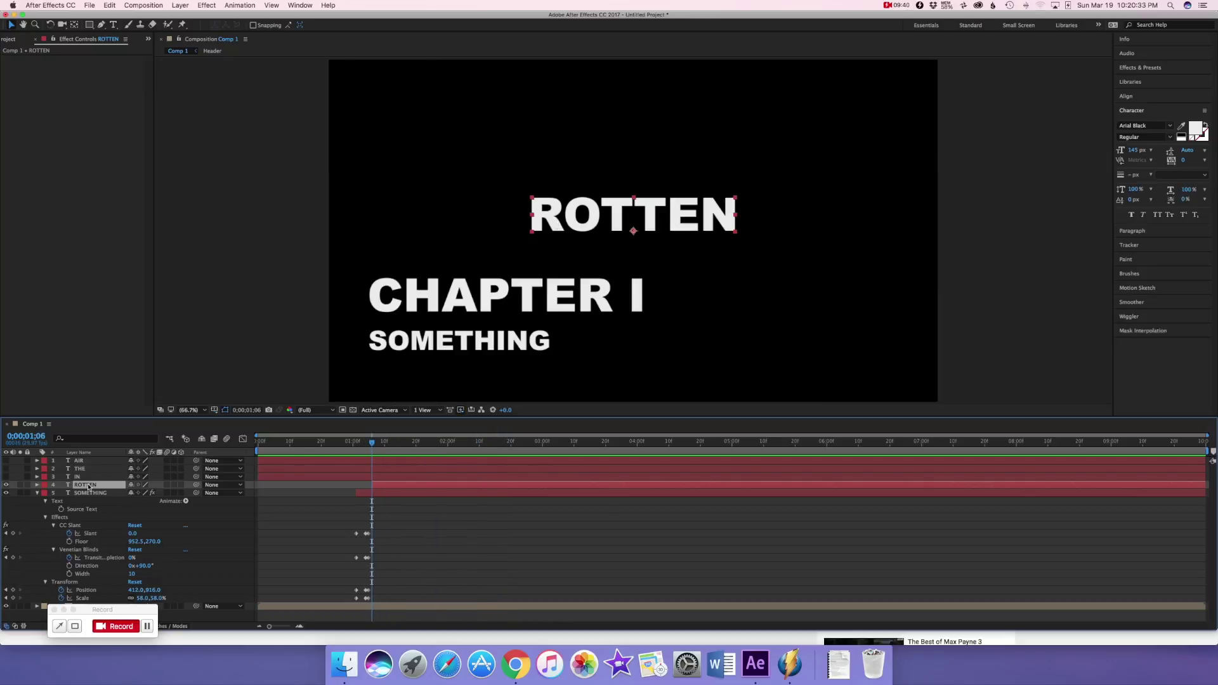
# Scale the ROTTEN text to 58% and place it right after SOMETHING on the subtitle line.
pyautogui.click(37, 485)
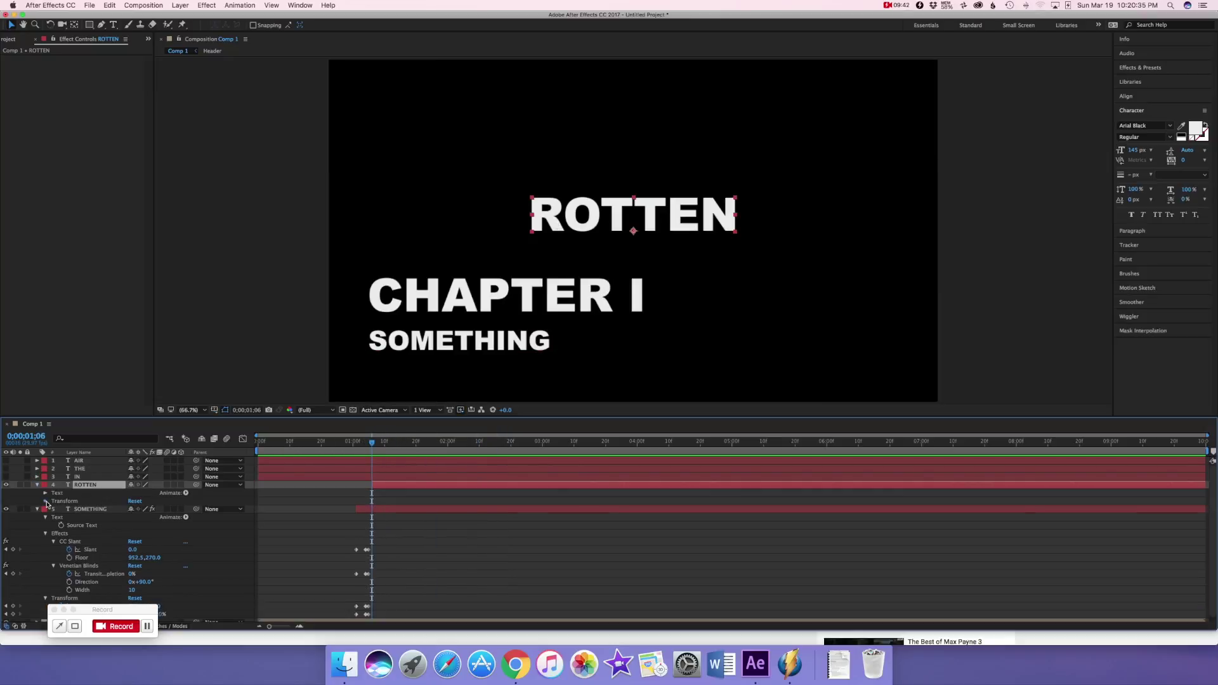
pyautogui.click(45, 501)
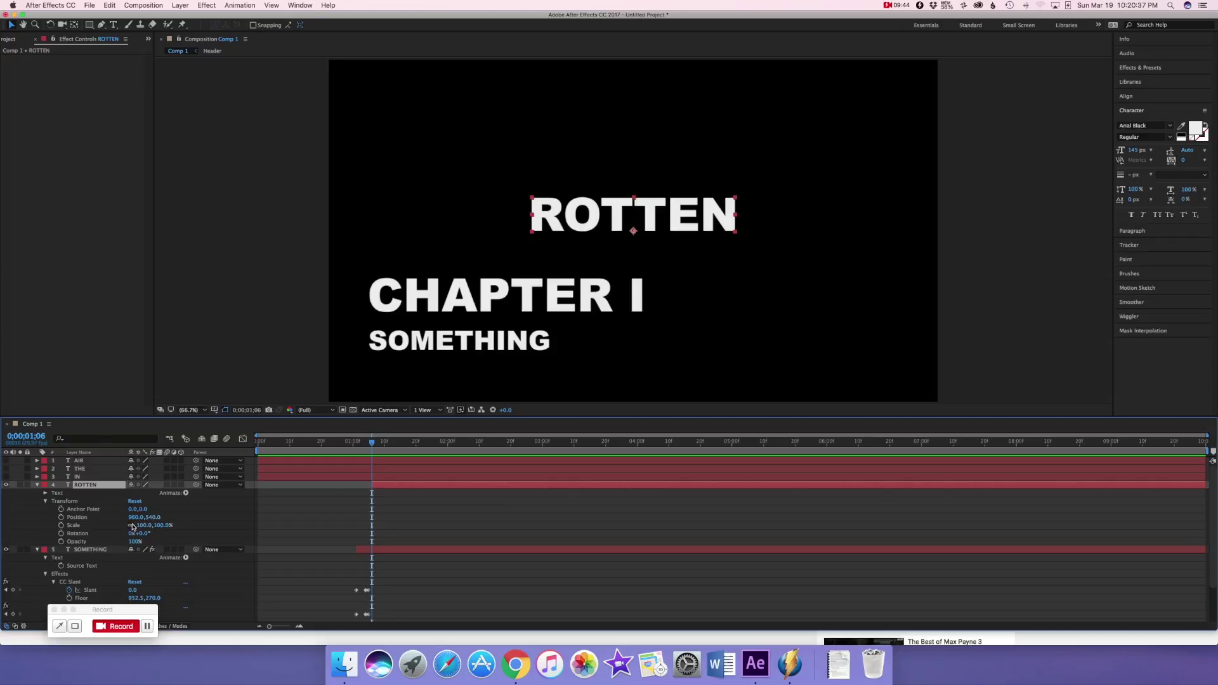
pyautogui.scroll(-1, 151, 541)
pyautogui.scroll(-4, 150, 541)
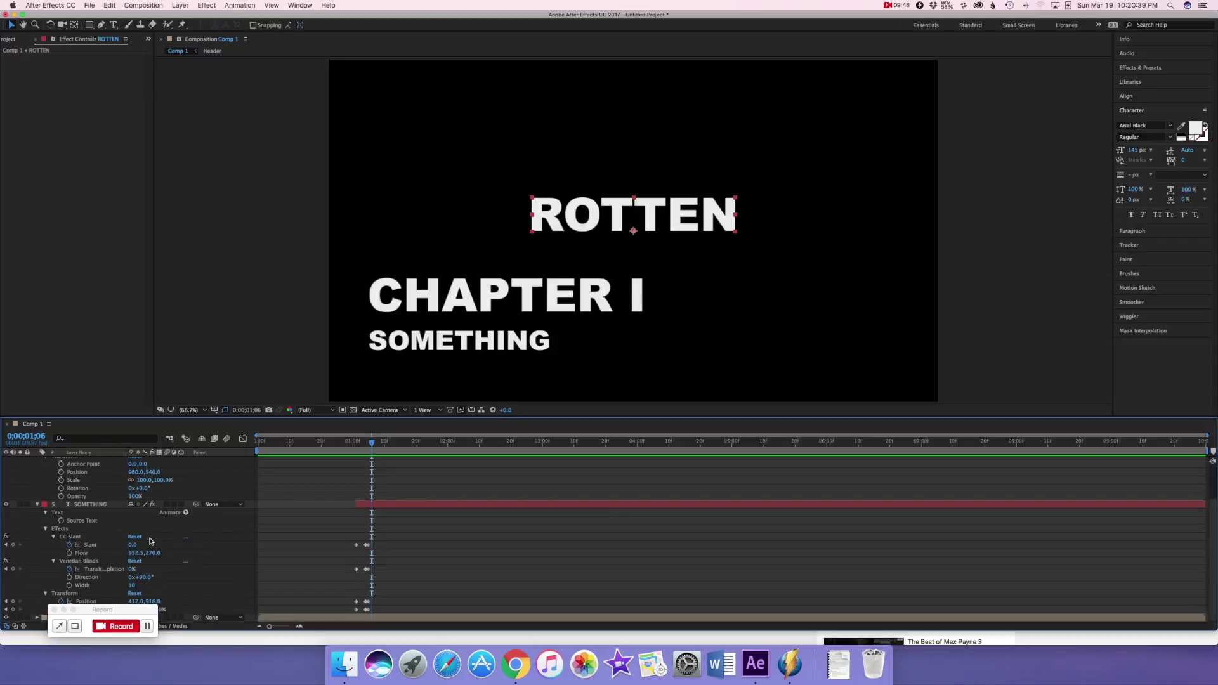
pyautogui.moveTo(93, 612); pyautogui.dragTo(91, 646)
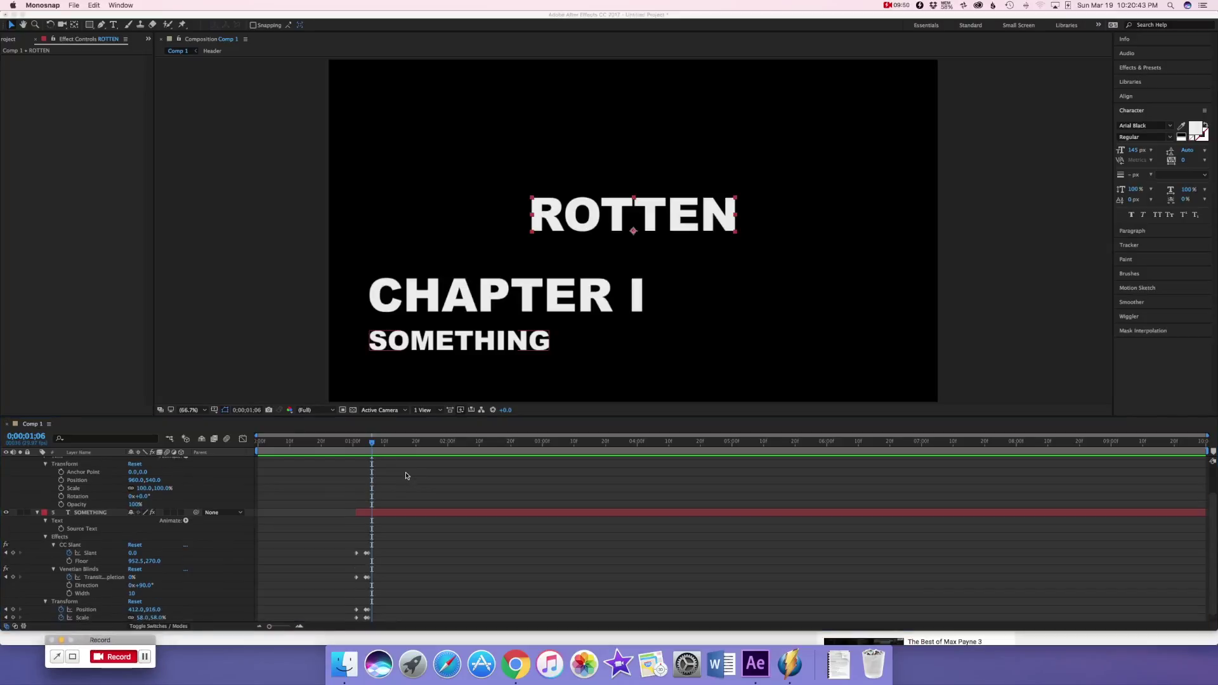
pyautogui.scroll(5, 406, 475)
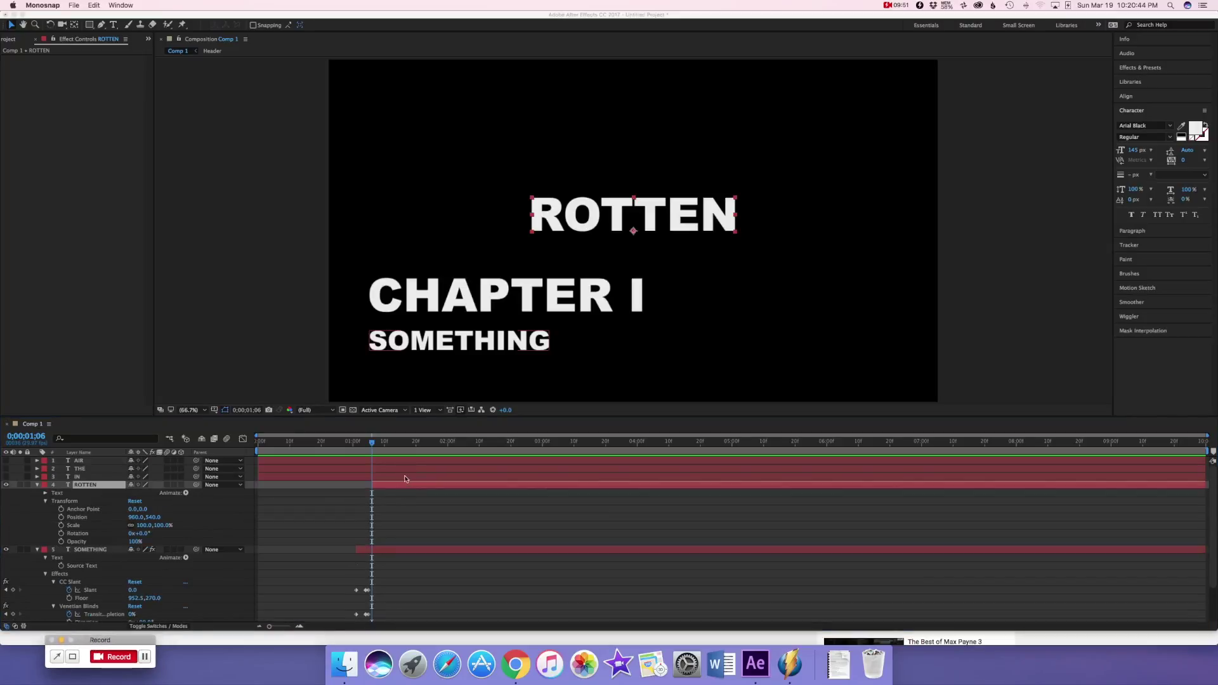
pyautogui.click(163, 525)
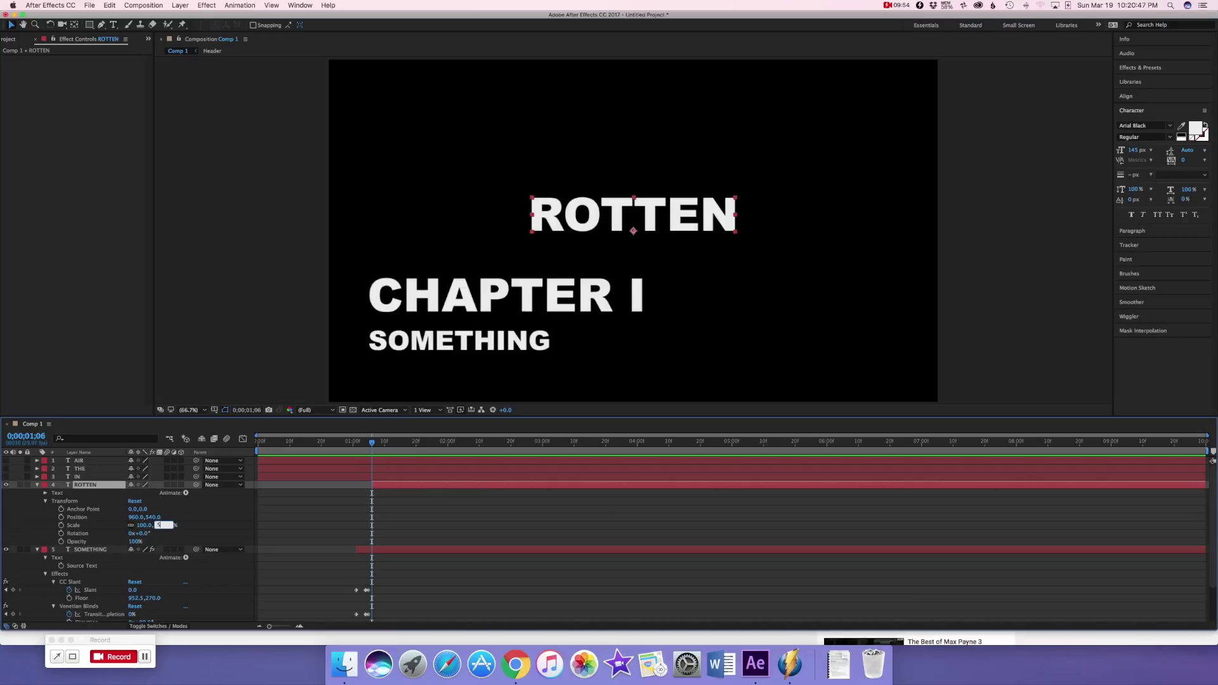
pyautogui.press('Return')
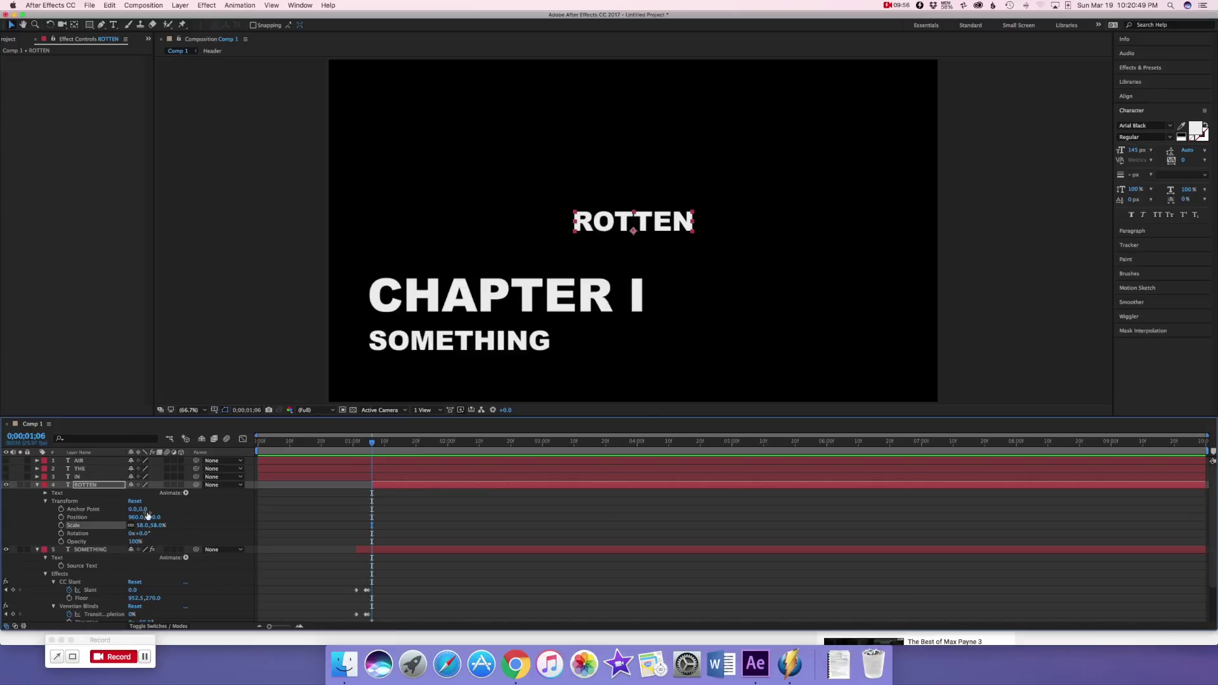
pyautogui.moveTo(584, 223); pyautogui.dragTo(574, 346)
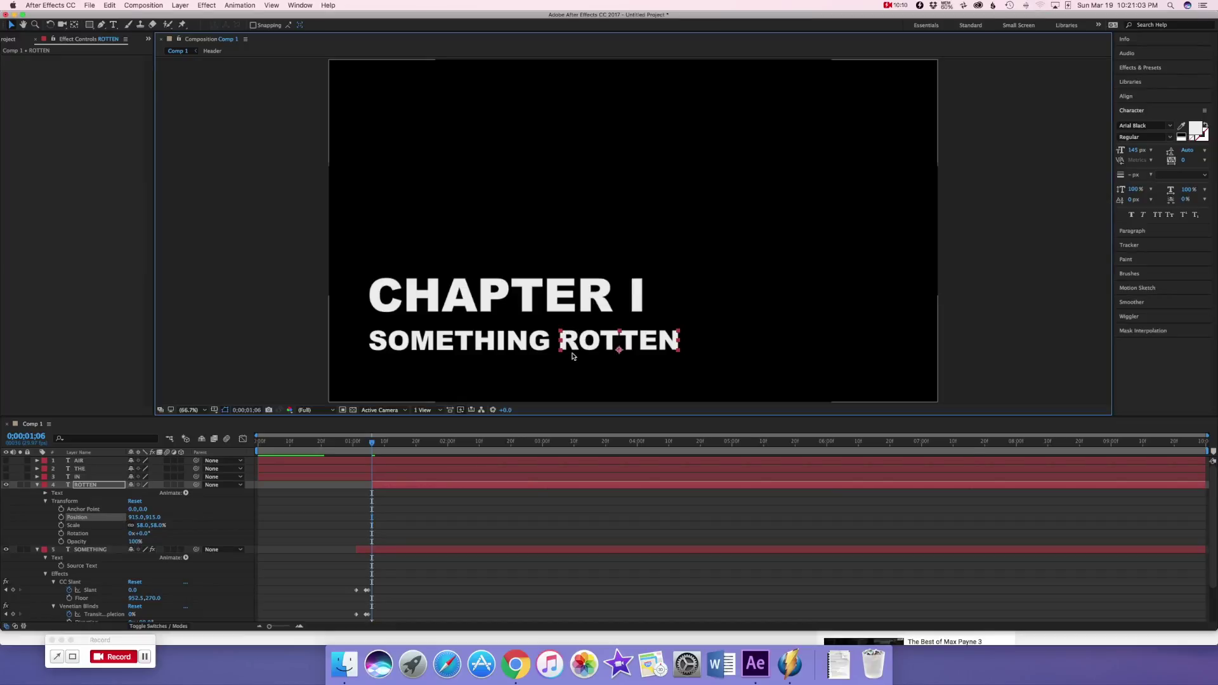
pyautogui.click(167, 314)
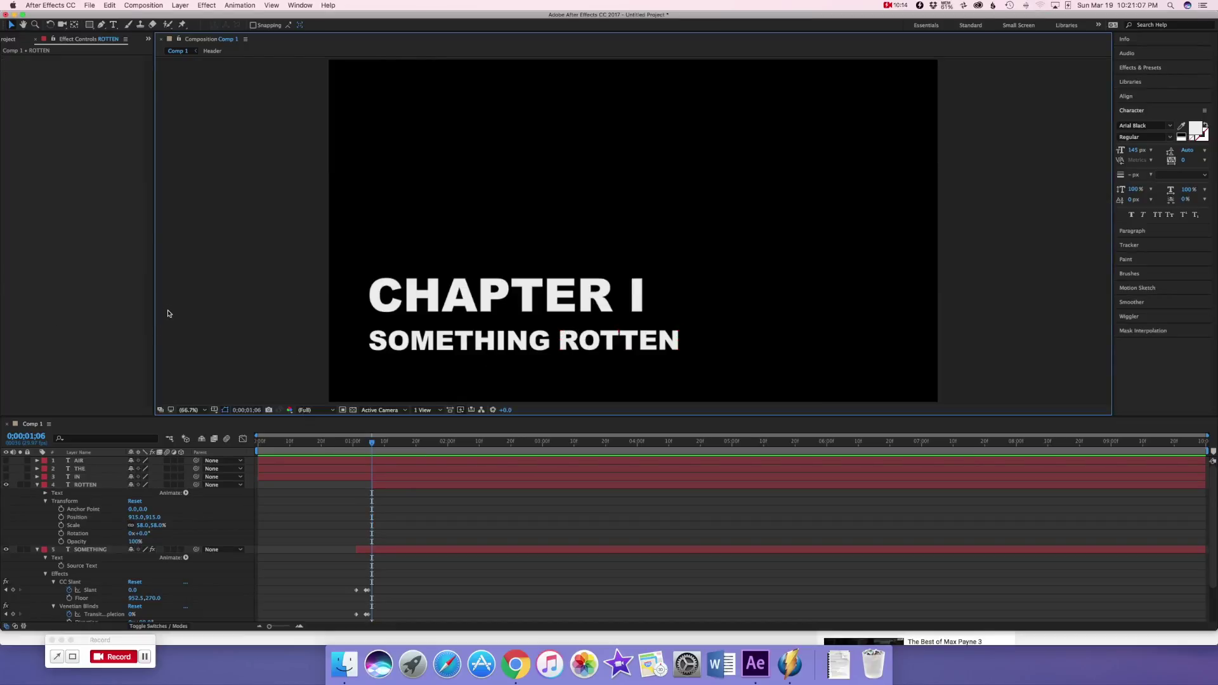
# Shift the ROTTEN layer about five frames later so that it starts at about 0;00;01;11.
pyautogui.moveTo(372, 449); pyautogui.dragTo(352, 446)
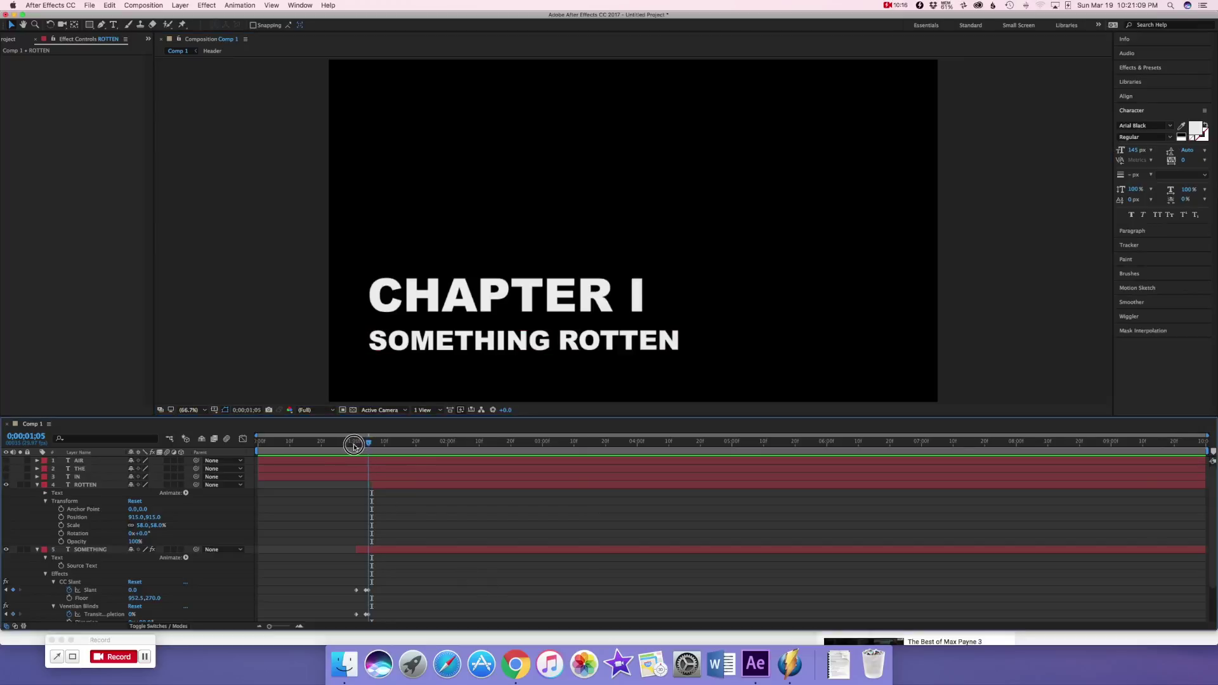
pyautogui.click(431, 444)
pyautogui.click(381, 486)
pyautogui.moveTo(382, 487); pyautogui.dragTo(394, 485)
pyautogui.moveTo(433, 446); pyautogui.dragTo(404, 444)
pyautogui.press('space')
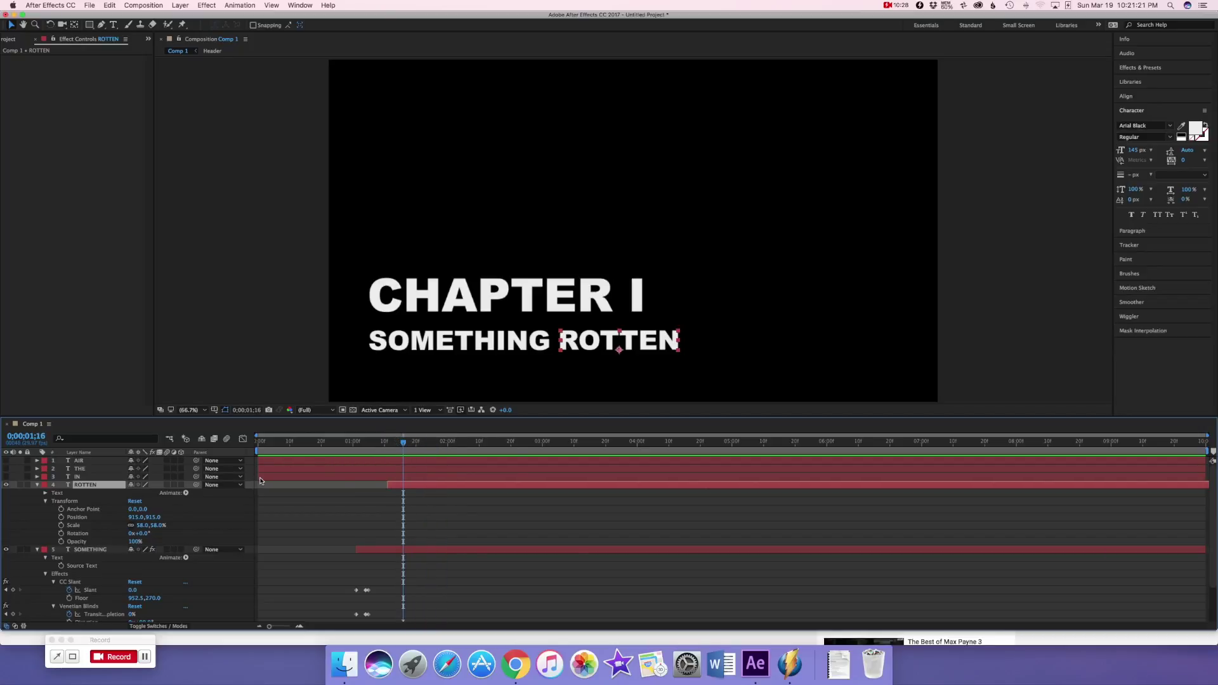
# Trim the IN layer so that it starts at 0;00;01;16 and set its scale to 58%.
pyautogui.moveTo(259, 476); pyautogui.dragTo(410, 480)
pyautogui.press('s')
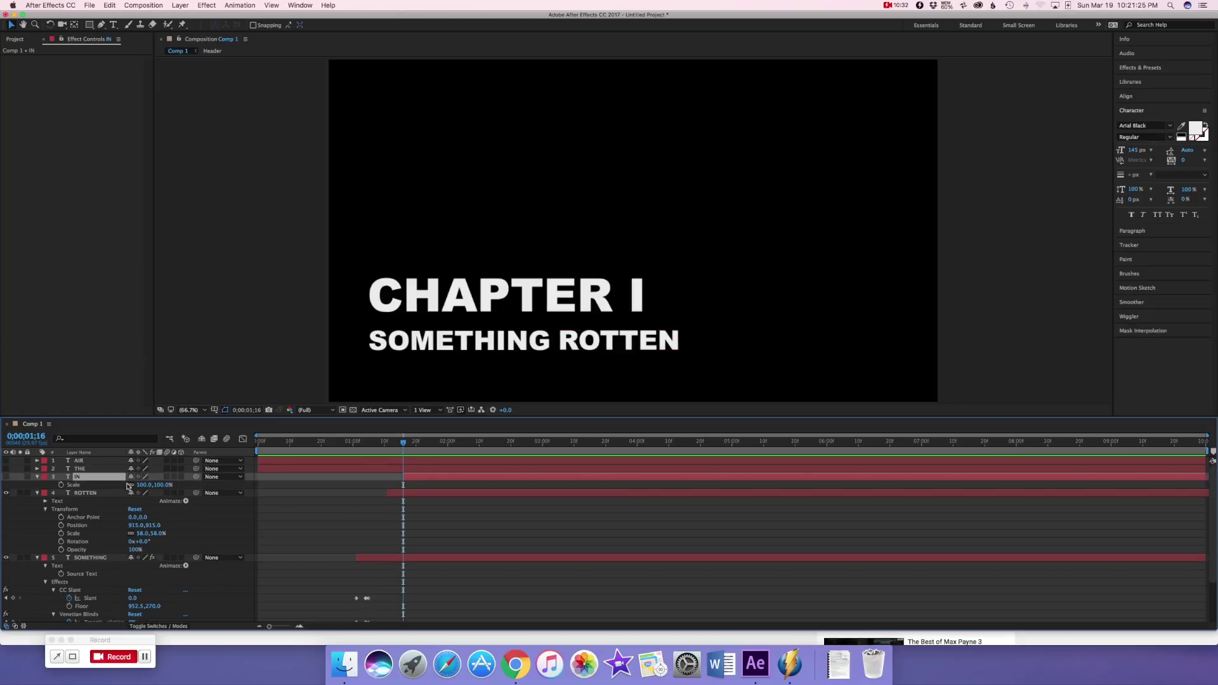
pyautogui.click(148, 486)
pyautogui.write('58')
pyautogui.press('Return')
# Set the scale of the THE and AIR layers to 58%, the same as IN.
pyautogui.keyDown('shift'); pyautogui.click(85, 462); pyautogui.keyUp('shift')
pyautogui.press('s')
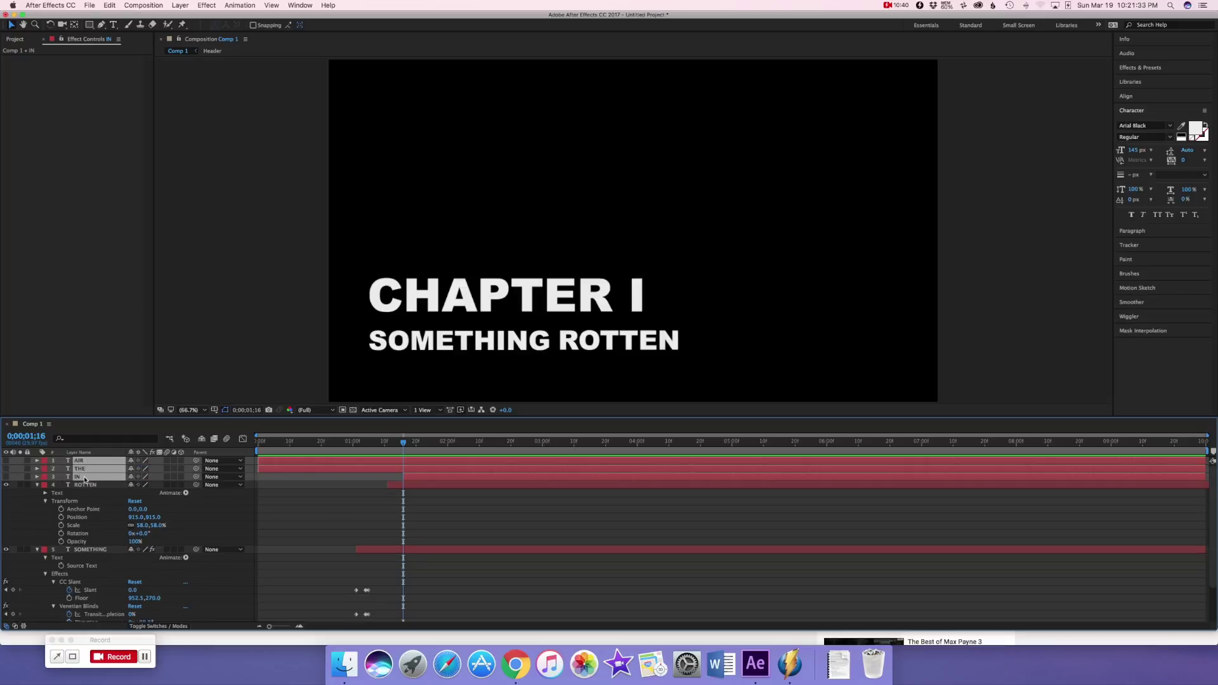
pyautogui.press('s')
pyautogui.click(161, 469)
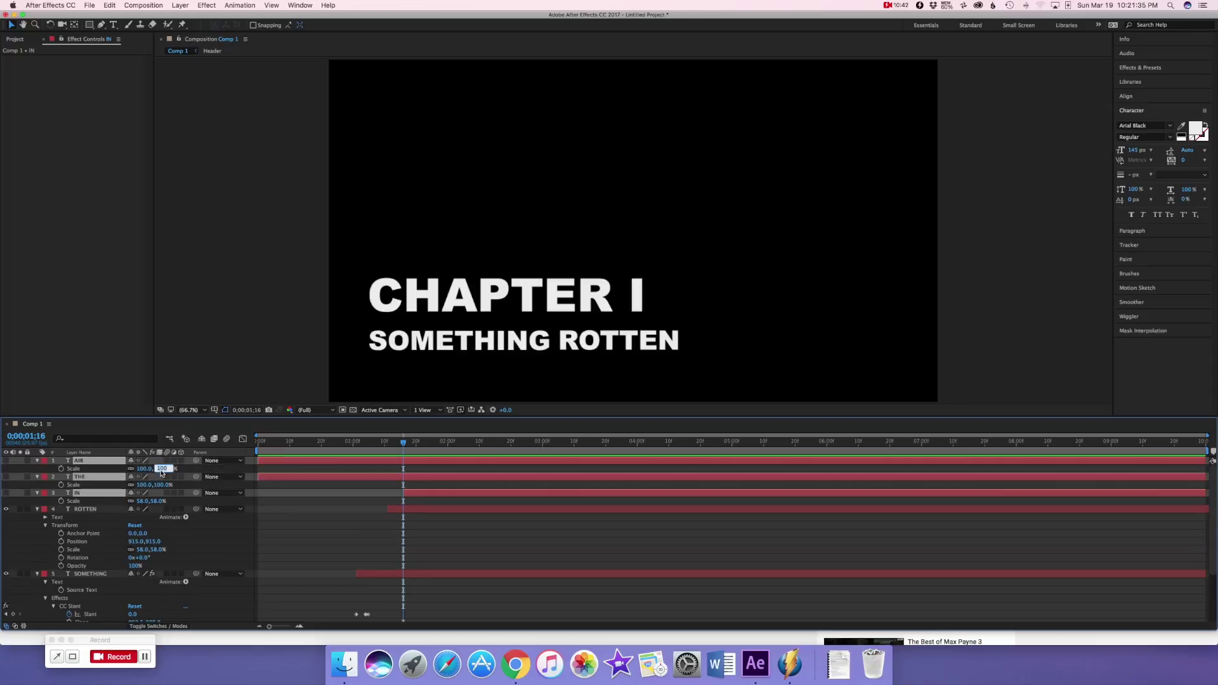
pyautogui.write('58')
pyautogui.press('Return')
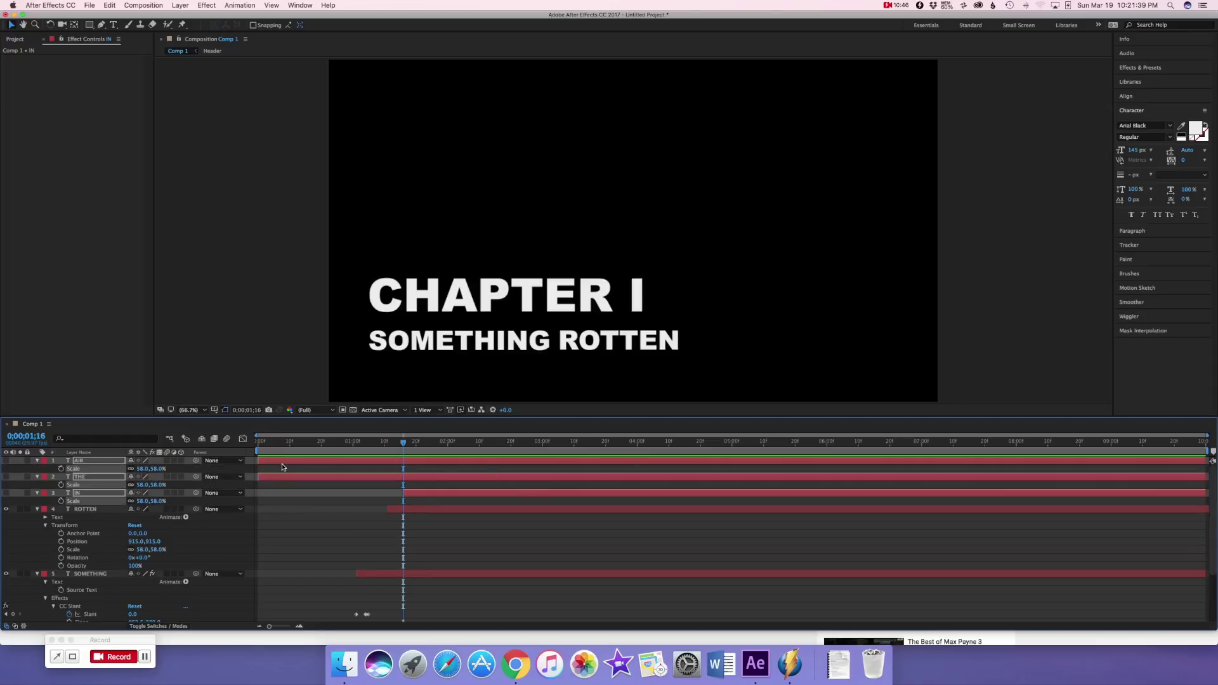
# Stagger the last two words by trimming THE to start at about 0;00;01;22 and AIR at 0;00;01;28.
pyautogui.moveTo(260, 475)
pyautogui.mouseDown()
pyautogui.moveTo(408, 473)
pyautogui.moveTo(260, 475)
pyautogui.mouseUp()
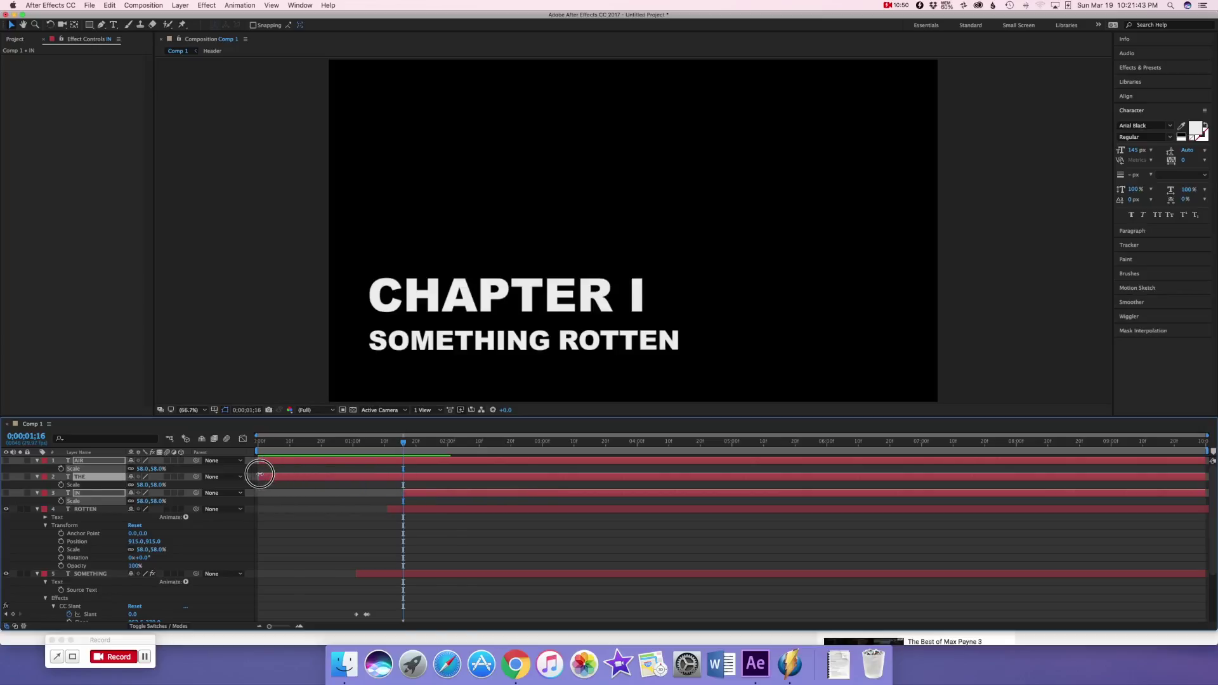
pyautogui.click(33, 534)
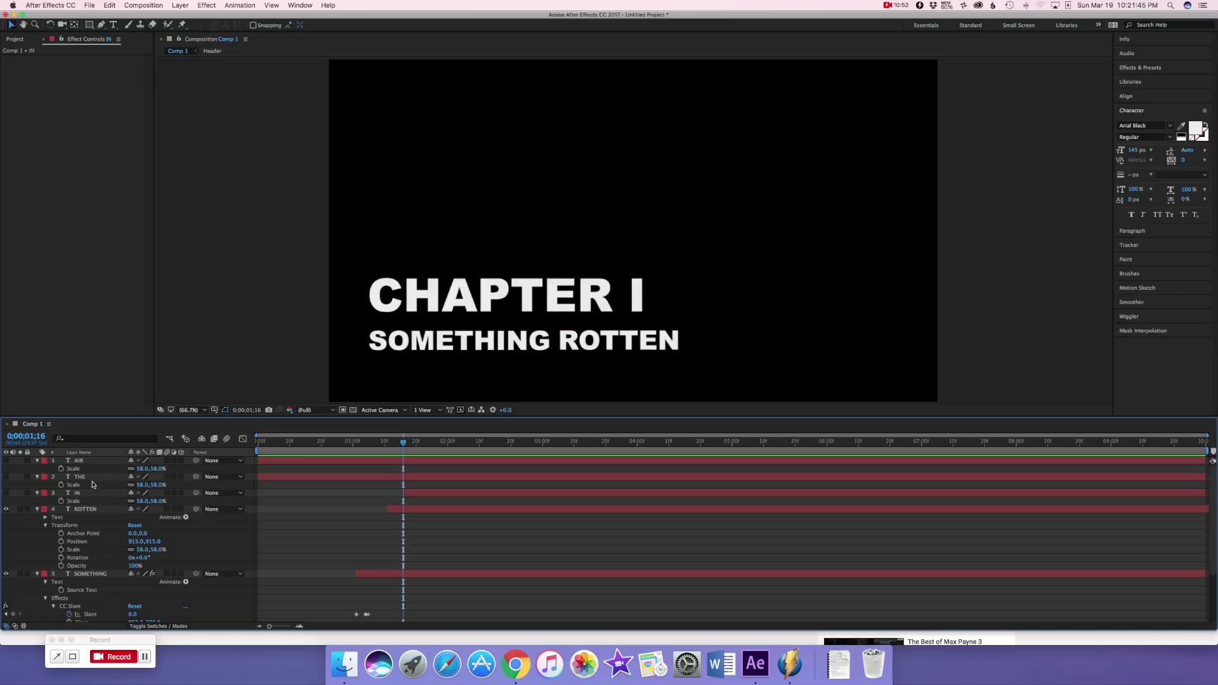
pyautogui.click(143, 476)
pyautogui.moveTo(259, 476); pyautogui.dragTo(421, 477)
pyautogui.moveTo(264, 465); pyautogui.dragTo(403, 446)
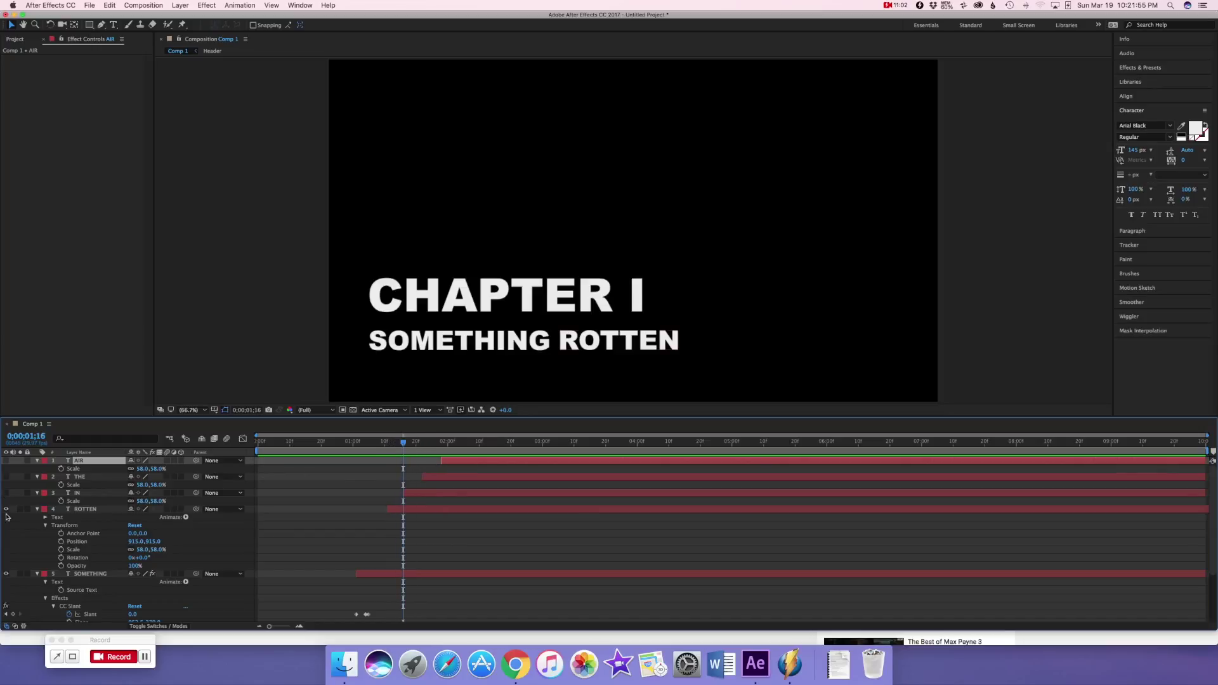
# Make the IN, THE and AIR layers visible.
pyautogui.click(6, 493)
pyautogui.click(5, 465)
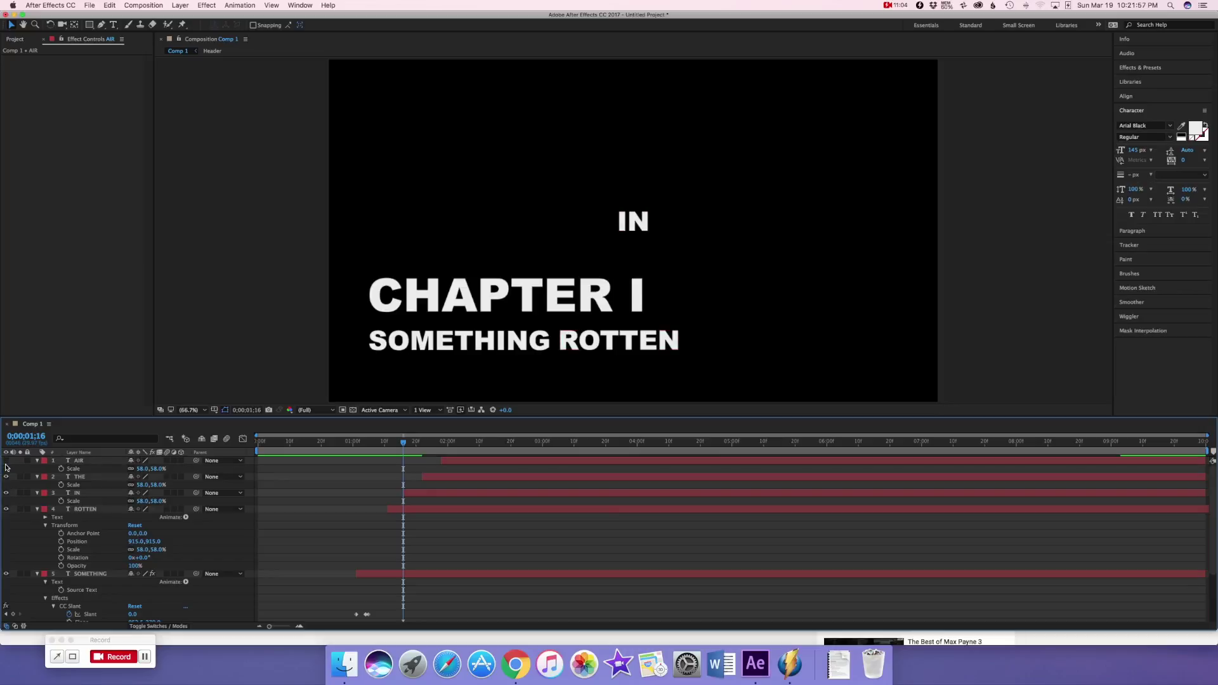
pyautogui.click(7, 461)
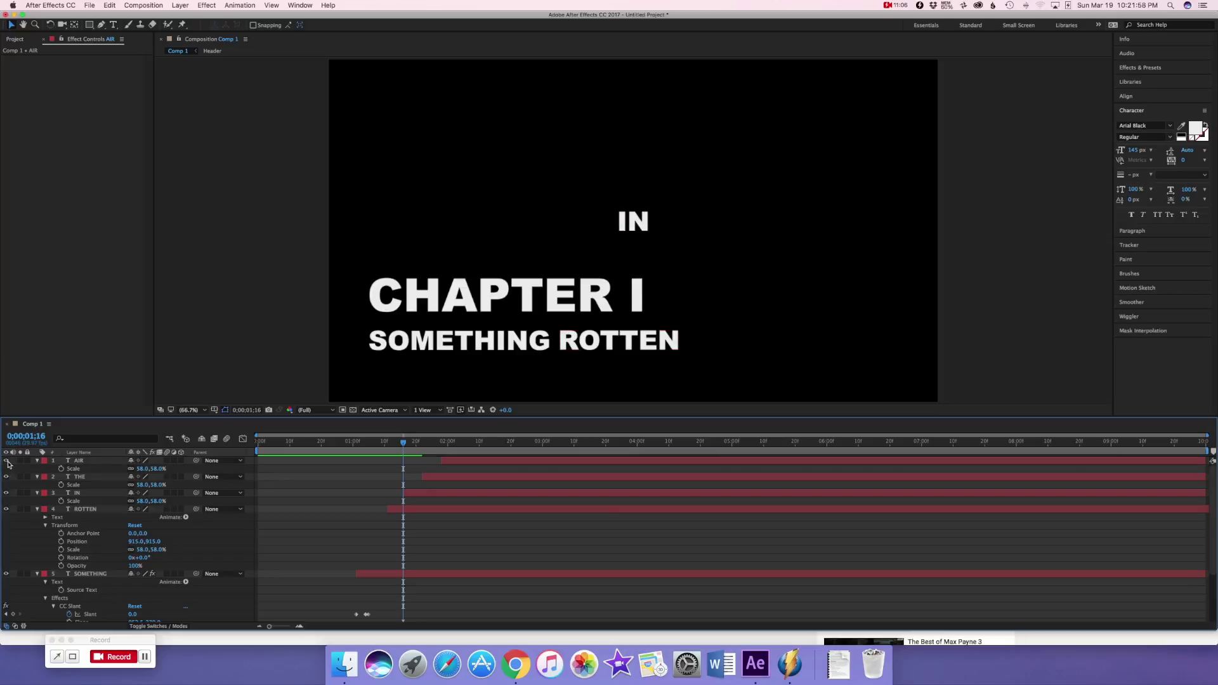
# Place the IN text right after ROTTEN on the subtitle line, at position 1179, 915.
pyautogui.click(91, 494)
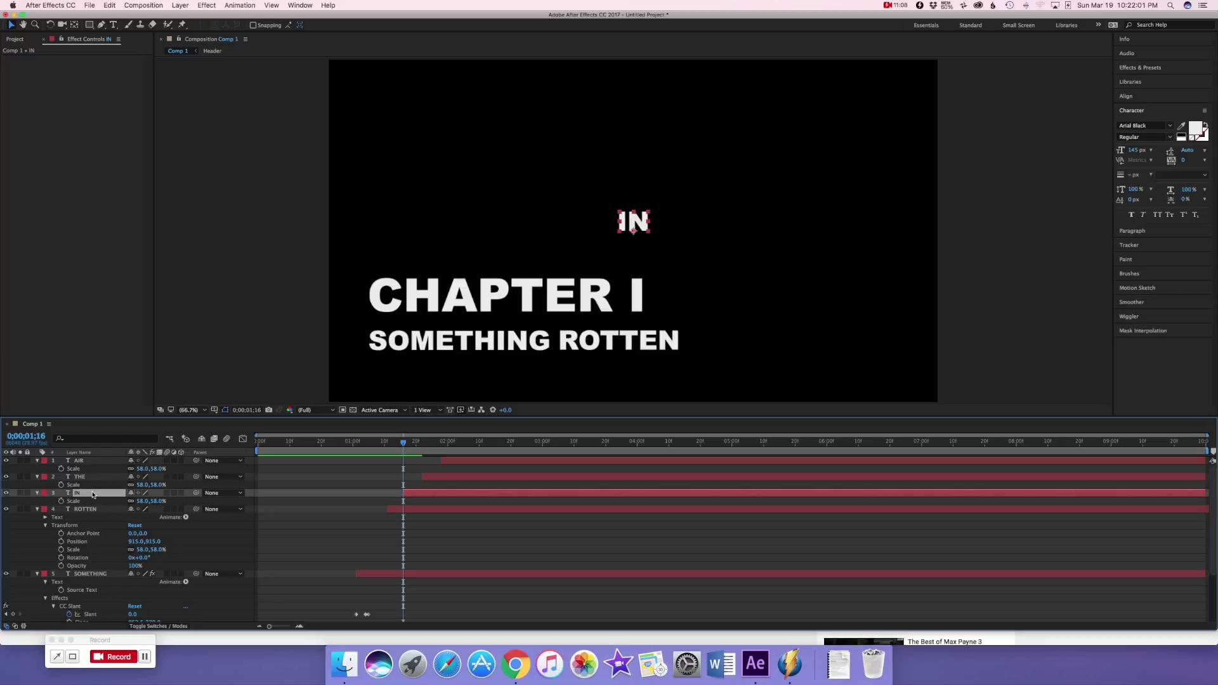
pyautogui.press('p')
pyautogui.moveTo(633, 223); pyautogui.dragTo(704, 342)
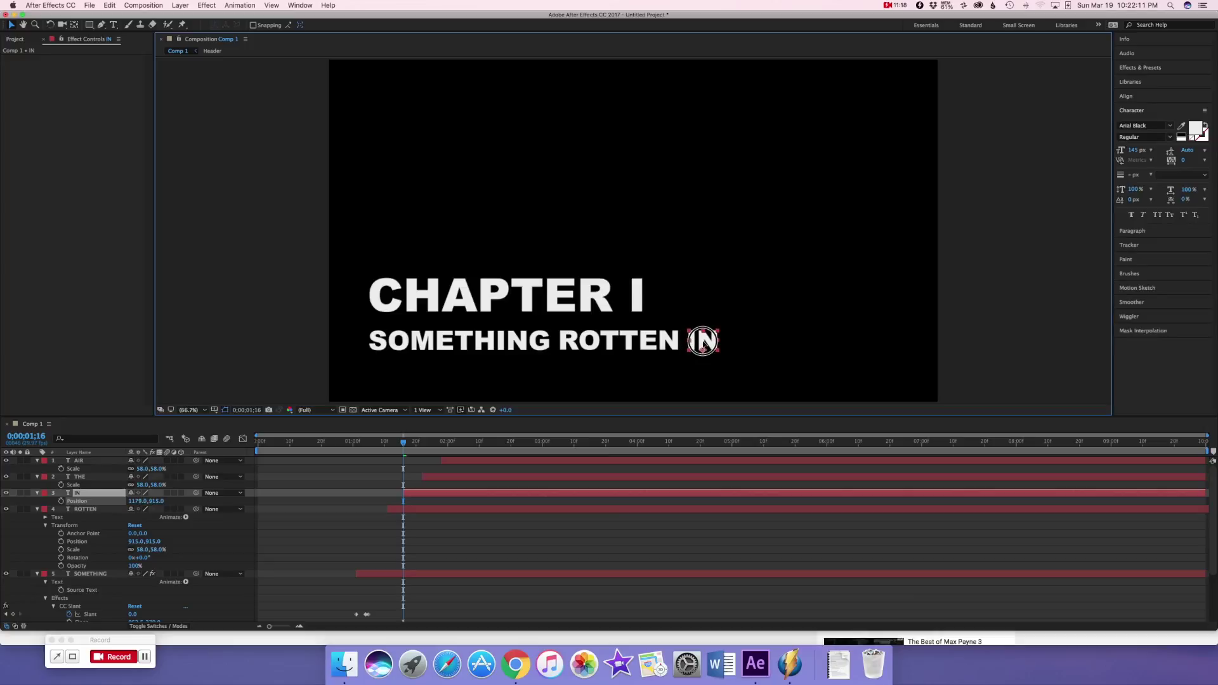
pyautogui.click(672, 372)
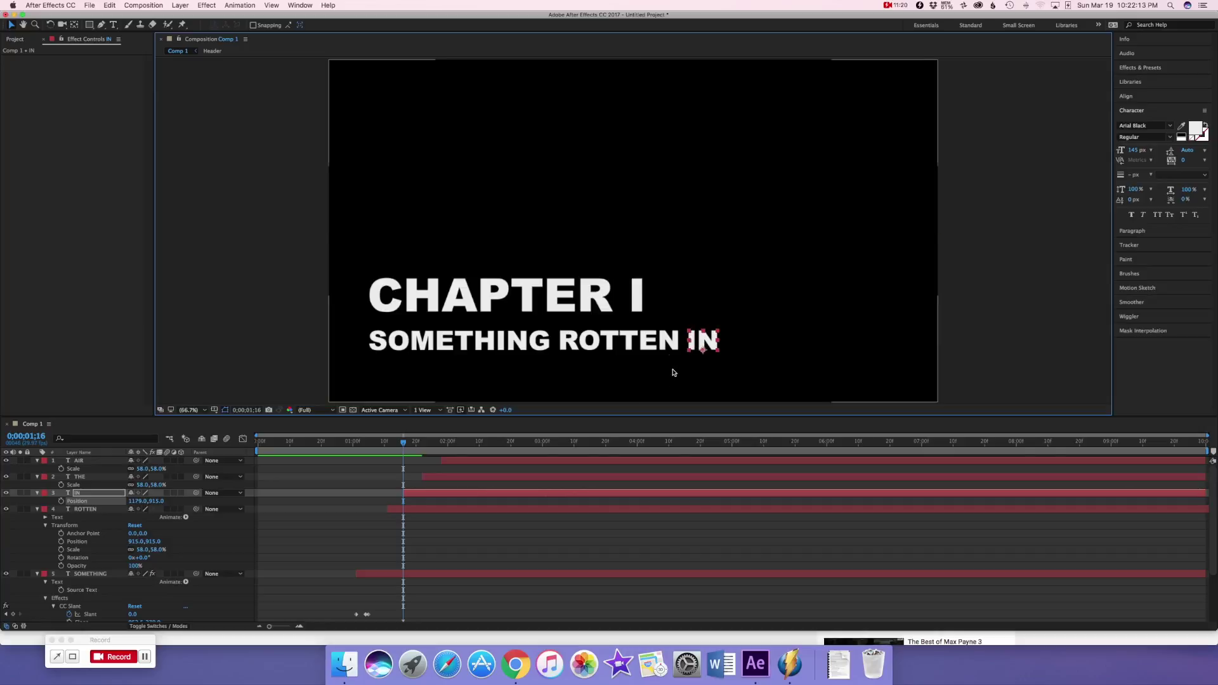
# At 0;00;01;23, place the THE text right after IN on the subtitle line.
pyautogui.click(75, 476)
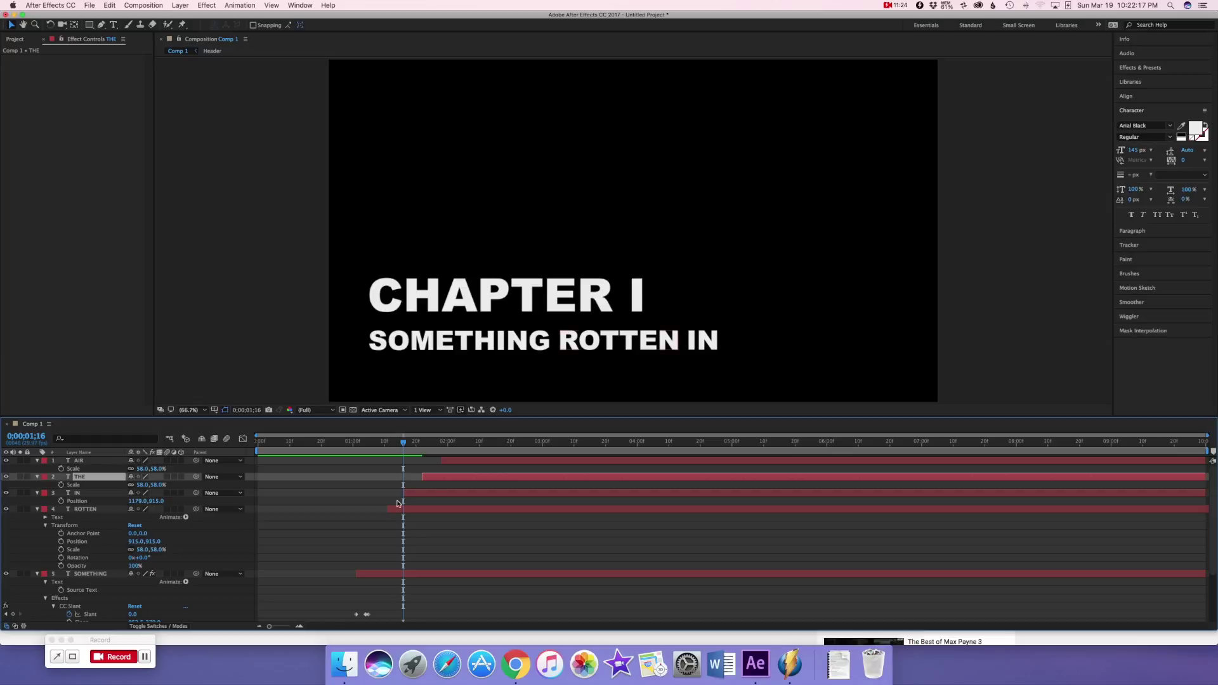
pyautogui.moveTo(403, 442); pyautogui.dragTo(425, 442)
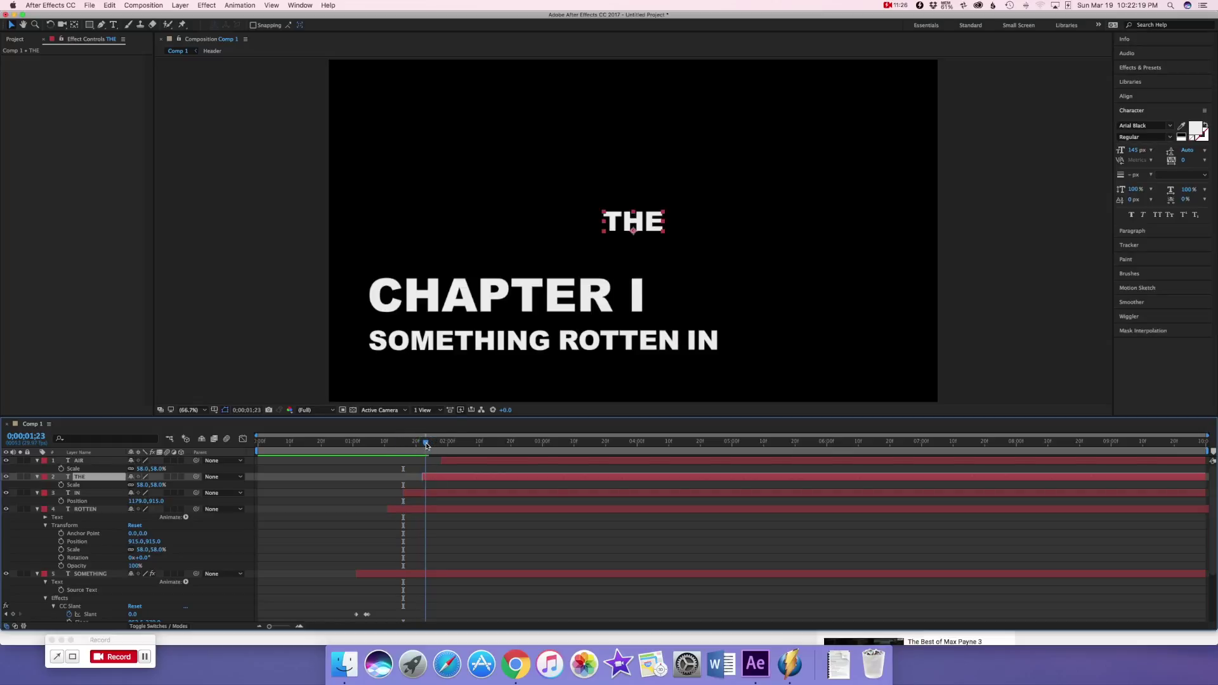
pyautogui.moveTo(610, 226); pyautogui.dragTo(734, 343)
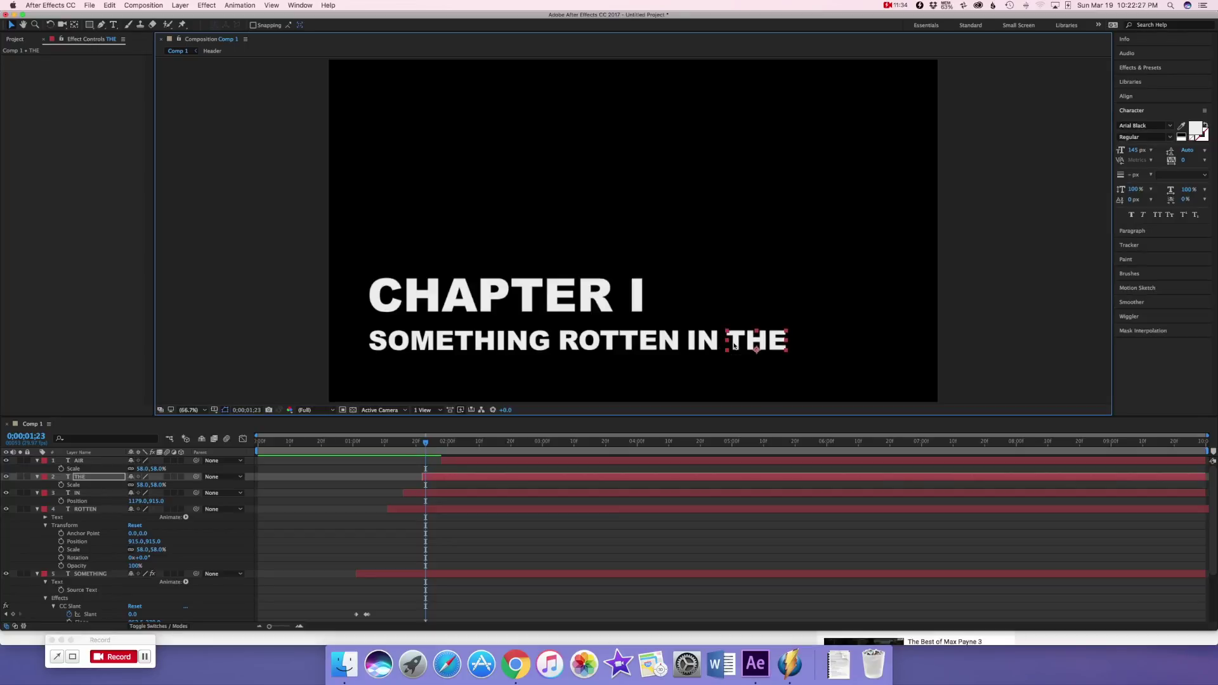
pyautogui.press('F2')
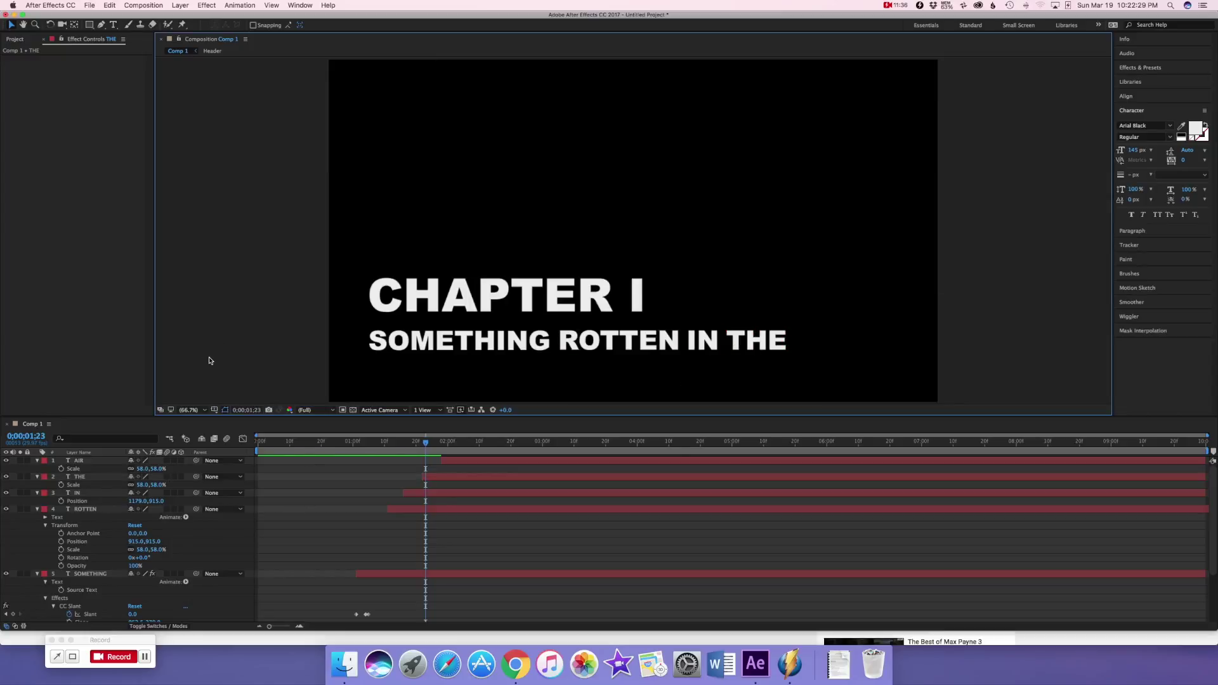
# At 0;00;01;29, place the AIR text after THE on the subtitle line.
pyautogui.click(84, 464)
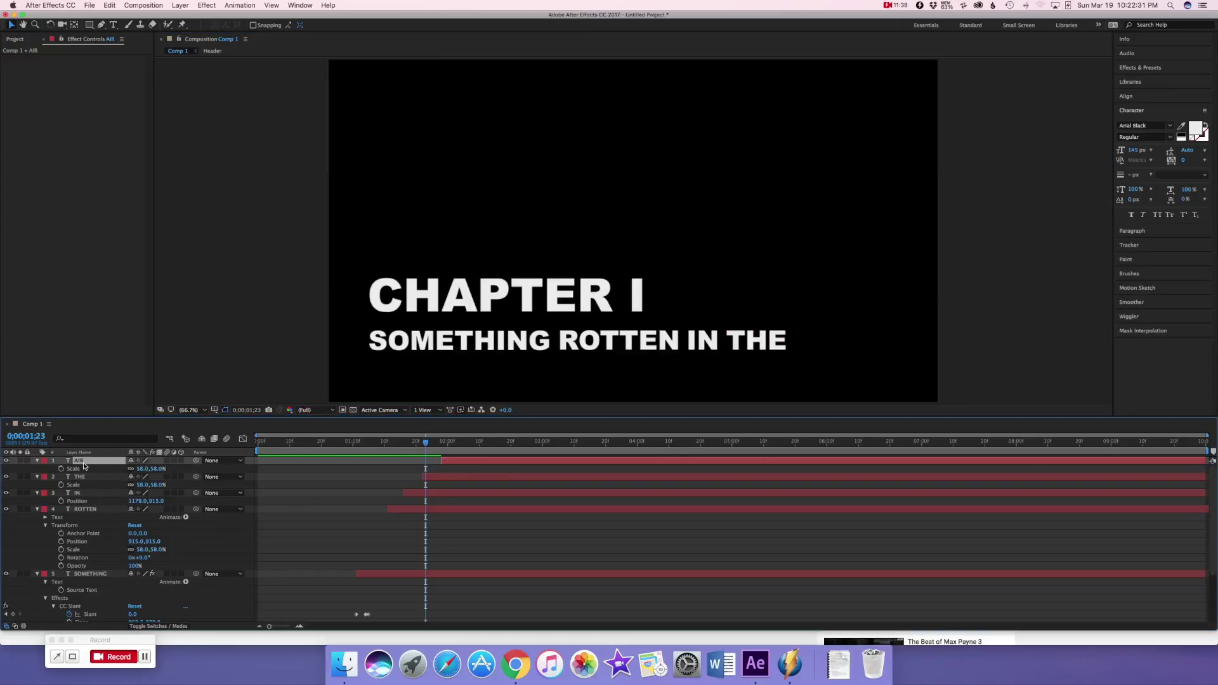
pyautogui.moveTo(423, 446); pyautogui.dragTo(444, 446)
pyautogui.moveTo(632, 226); pyautogui.dragTo(829, 343)
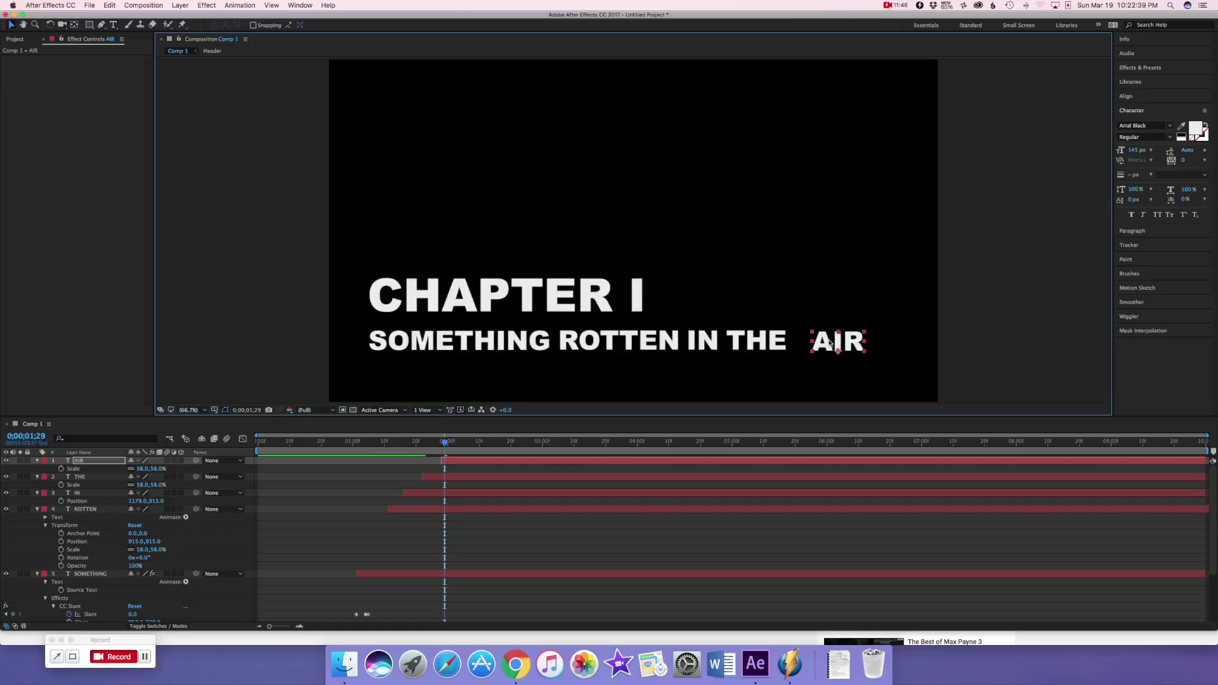
# Keyframe AIR's scale at 163% on 0;00;01;28 and reposition the enlarged word directly beside THE.
pyautogui.moveTo(447, 450); pyautogui.dragTo(441, 447)
pyautogui.click(62, 469)
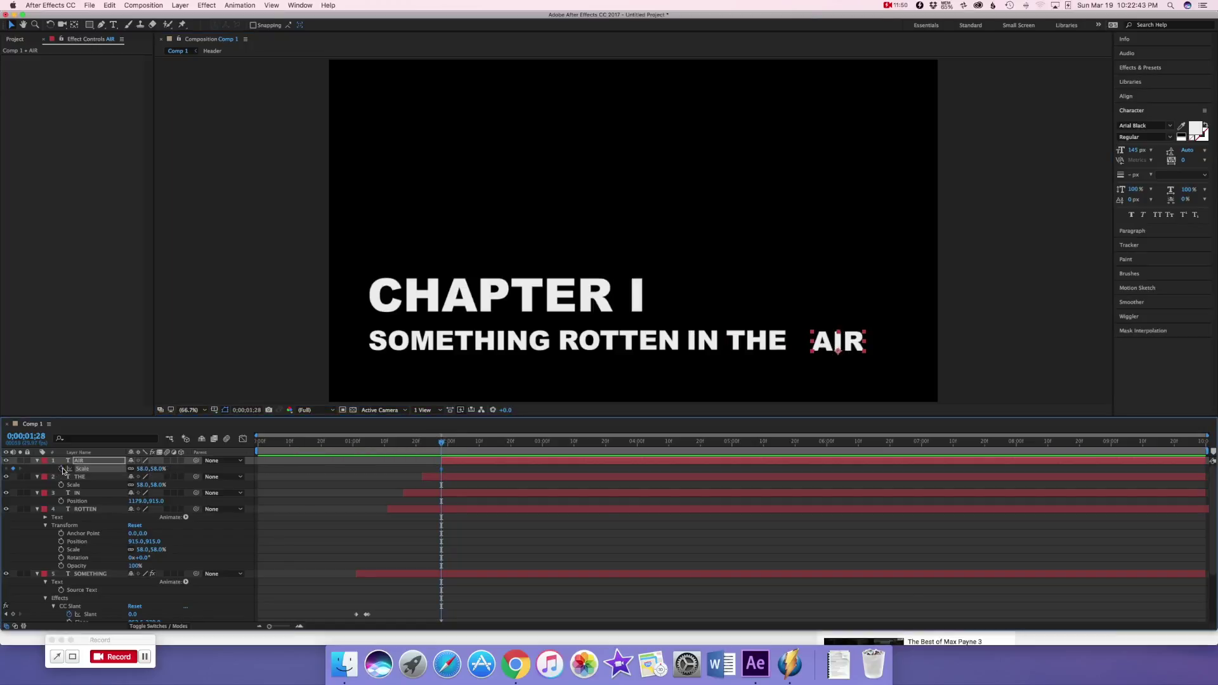
pyautogui.moveTo(152, 469); pyautogui.dragTo(197, 461)
pyautogui.click(815, 328)
pyautogui.moveTo(815, 327); pyautogui.dragTo(823, 336)
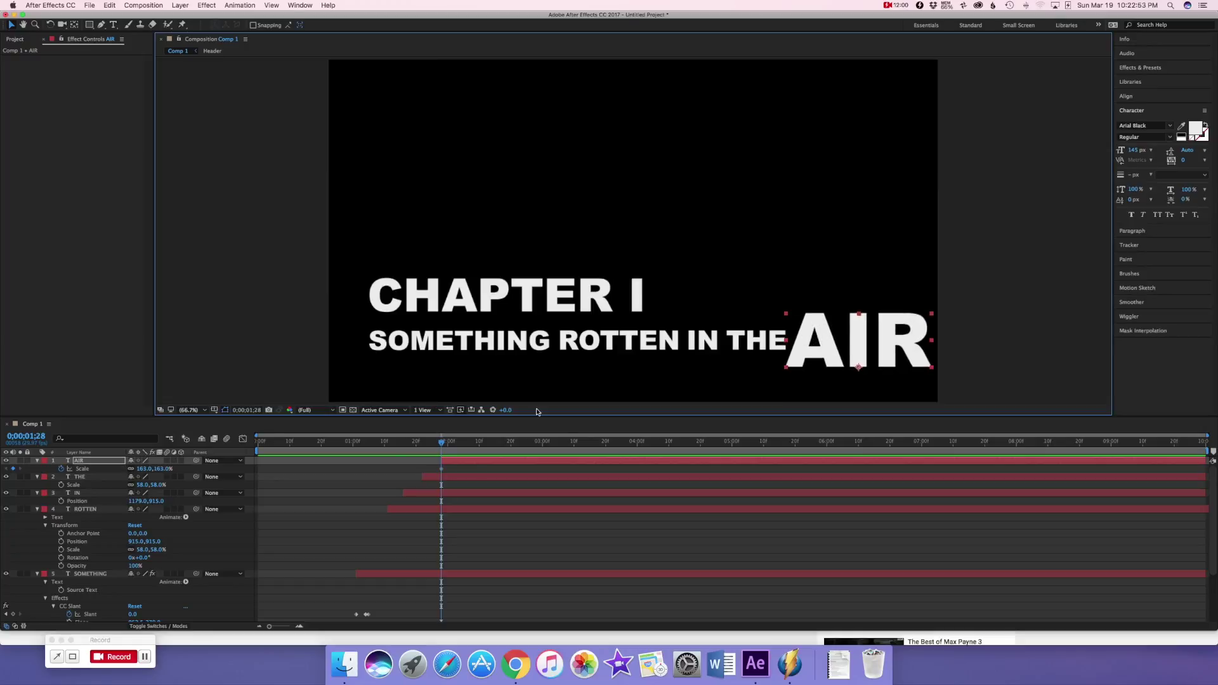
# Hold AIR's enlarged scale with a keyframe at 0;00;02;03, and set its scale to 58% at 0;00;02;04.
pyautogui.click(443, 442)
pyautogui.moveTo(443, 443); pyautogui.dragTo(457, 443)
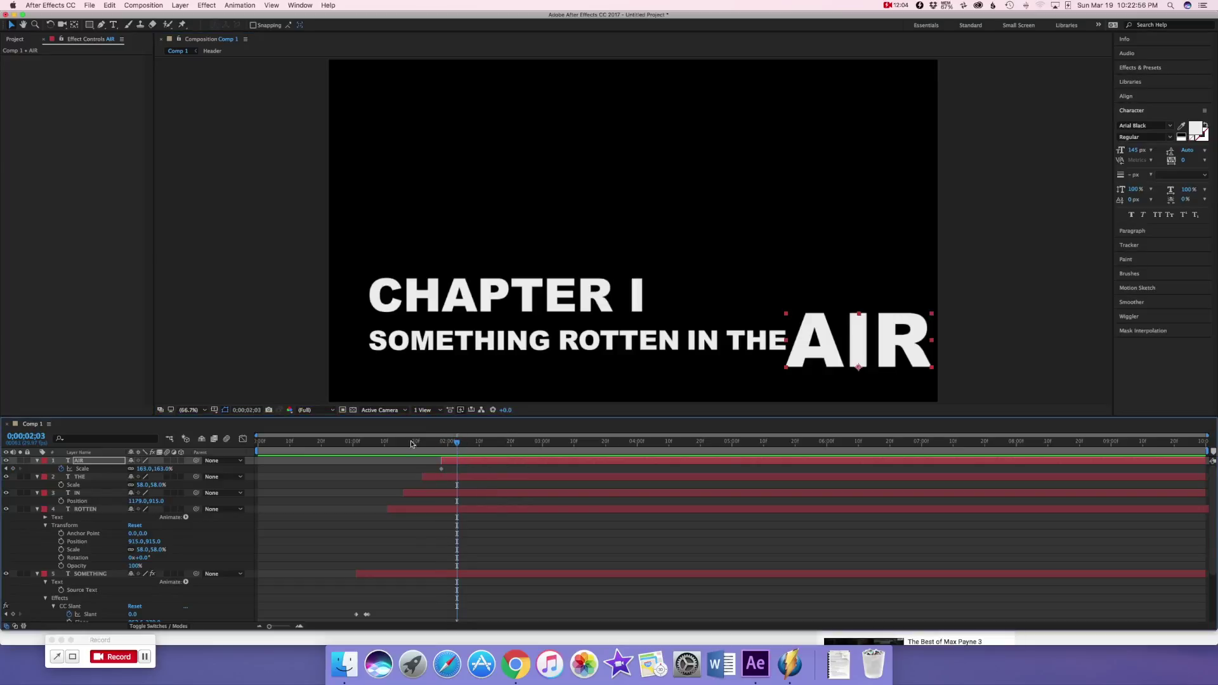
pyautogui.click(13, 468)
pyautogui.click(459, 443)
pyautogui.click(162, 469)
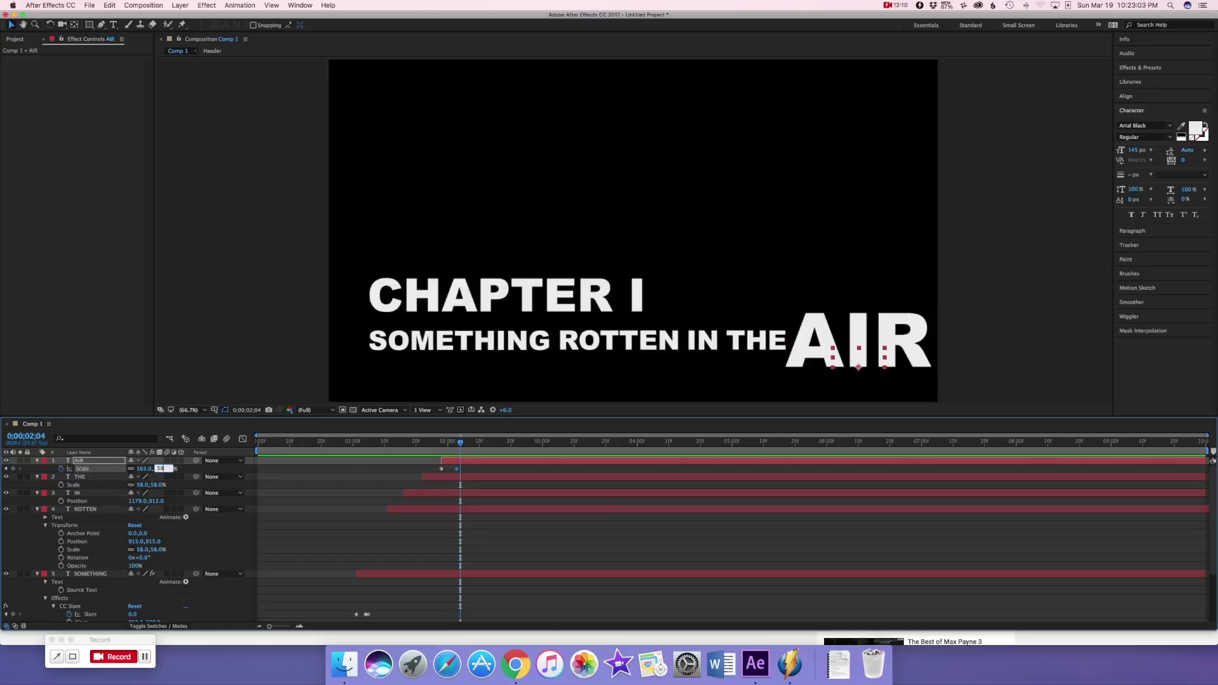
pyautogui.press('Return')
# Keyframe AIR's position at 0;00;01;28 and 0;00;02;03, and place the word after THE at 1551, 915 on 0;00;02;04.
pyautogui.click(442, 443)
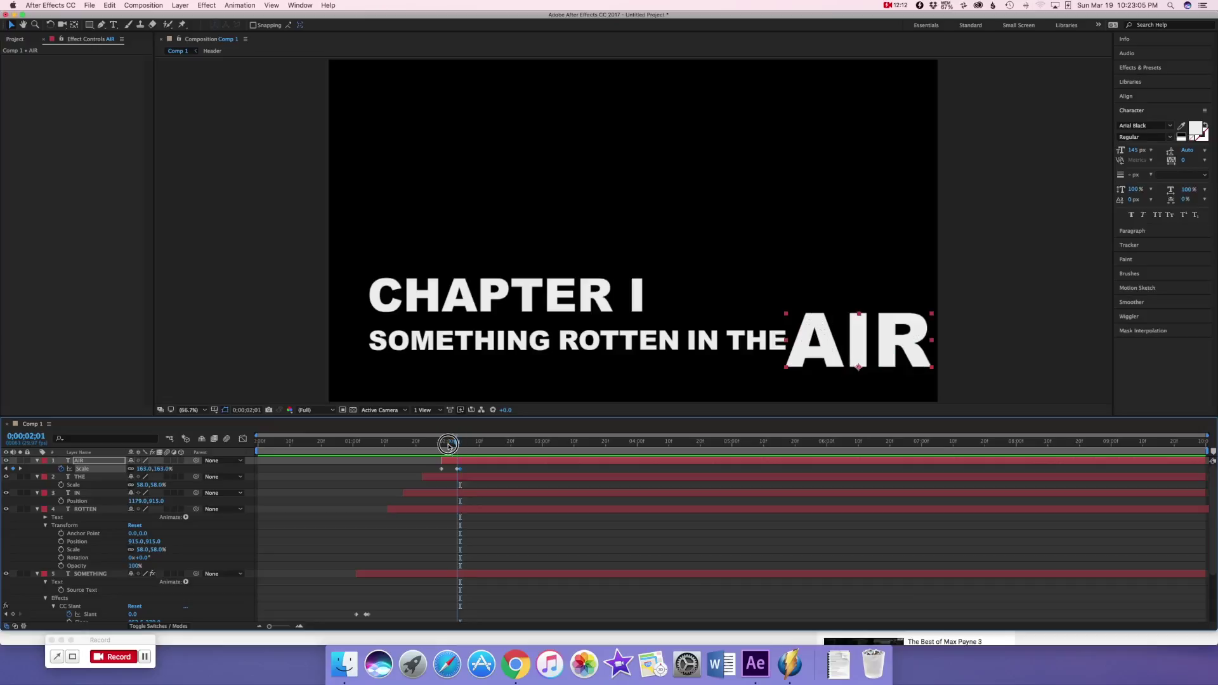
pyautogui.press('p')
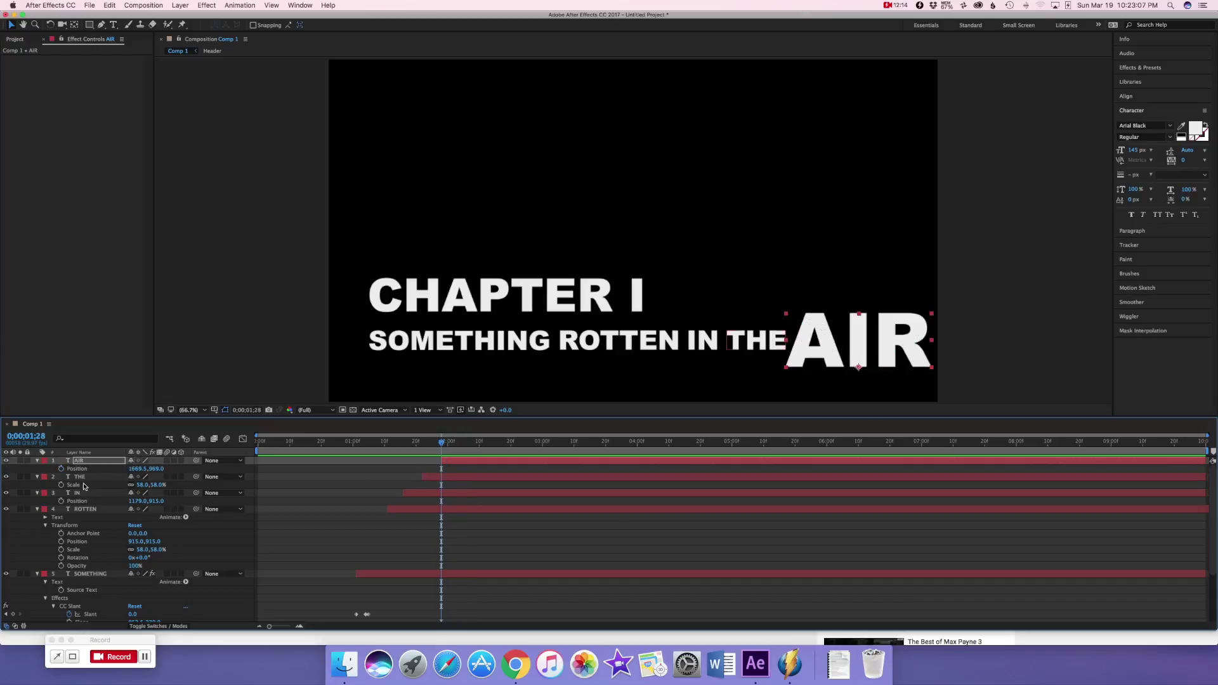
pyautogui.click(37, 461)
pyautogui.click(38, 461)
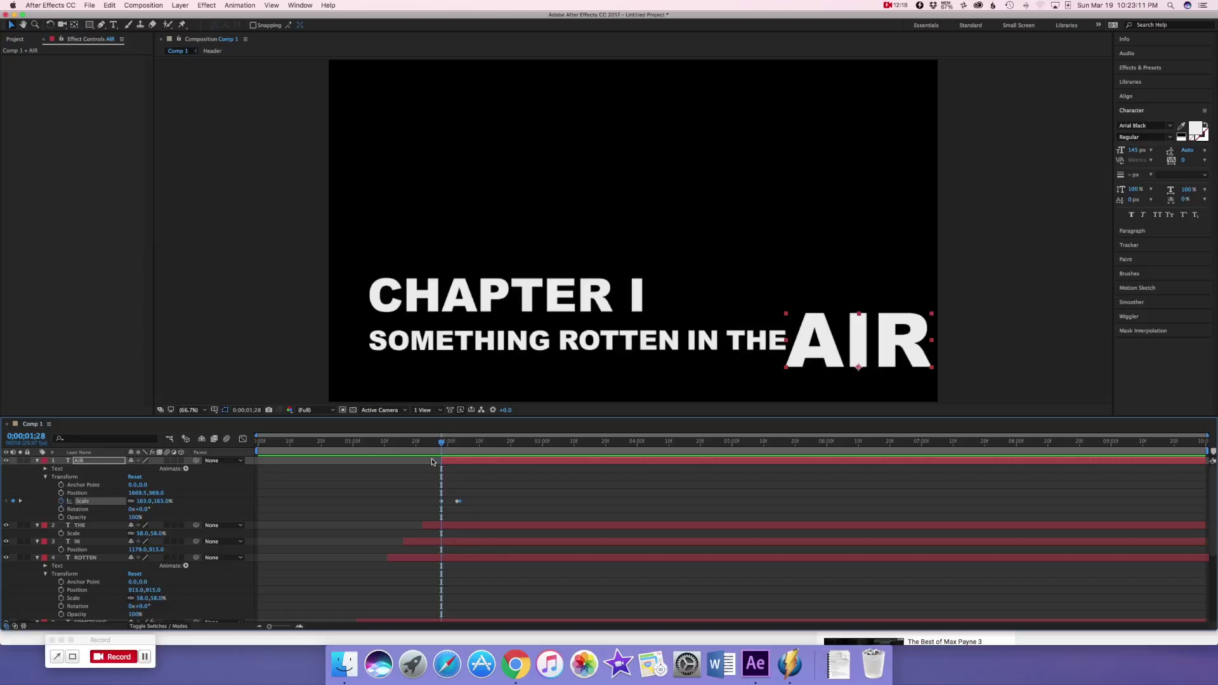
pyautogui.click(61, 493)
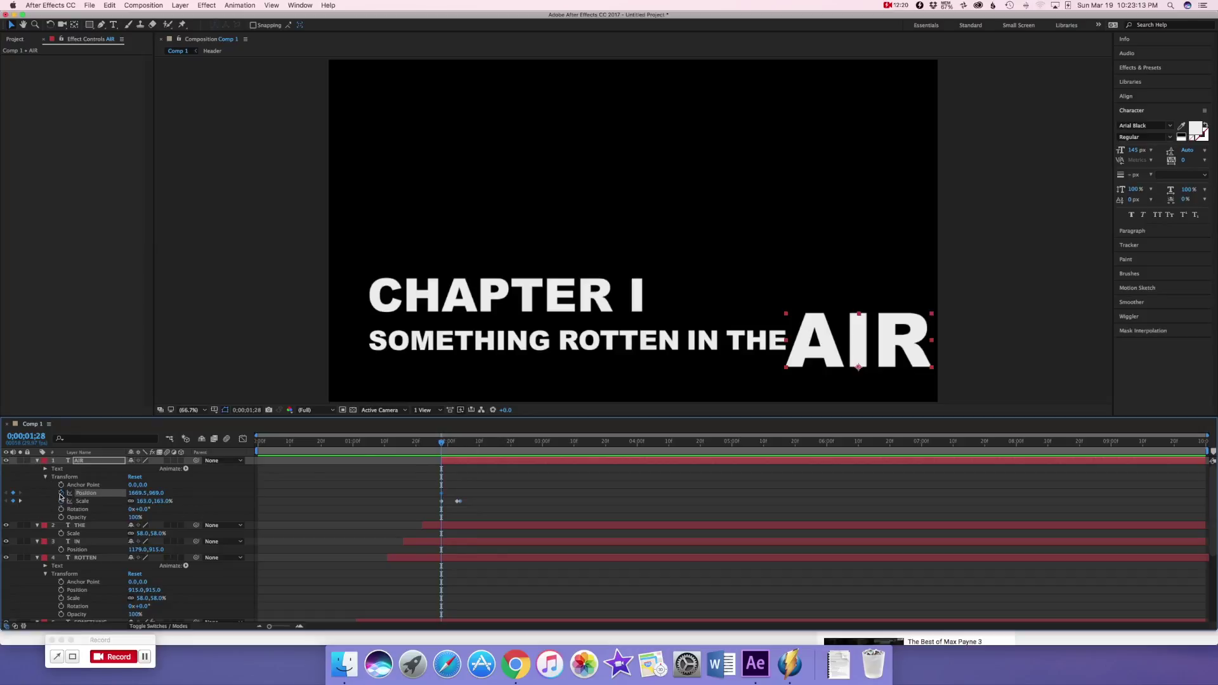
pyautogui.moveTo(444, 446); pyautogui.dragTo(462, 446)
pyautogui.click(12, 493)
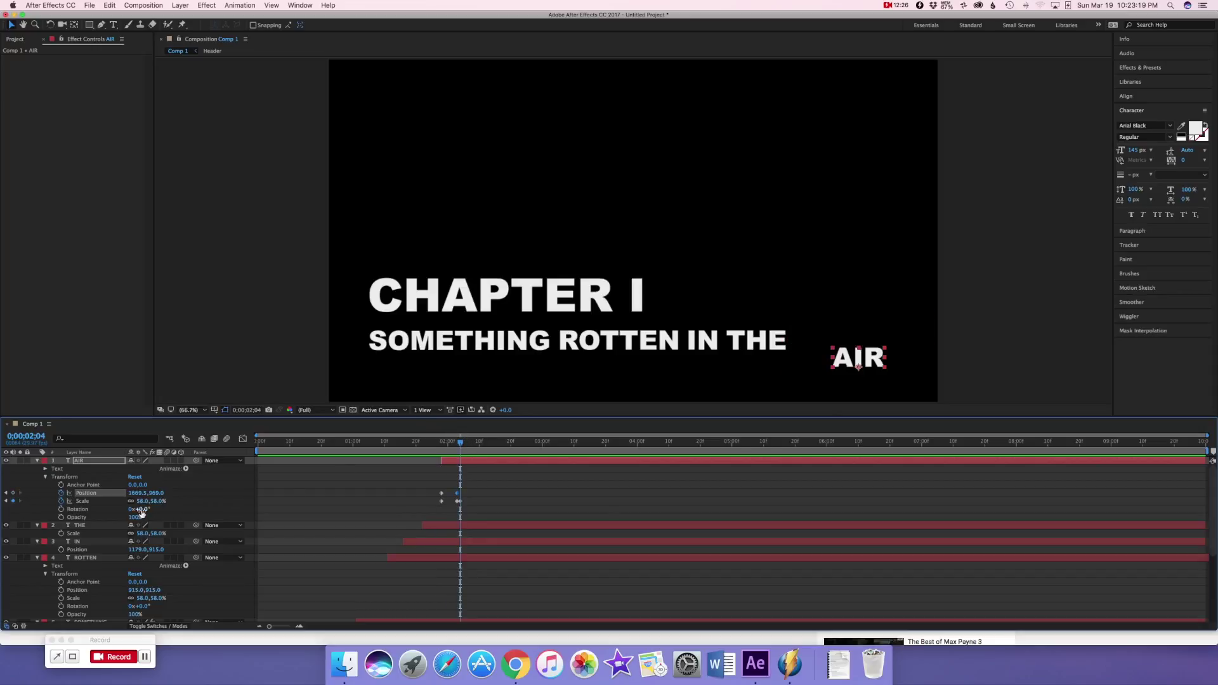
pyautogui.moveTo(851, 362); pyautogui.dragTo(812, 343)
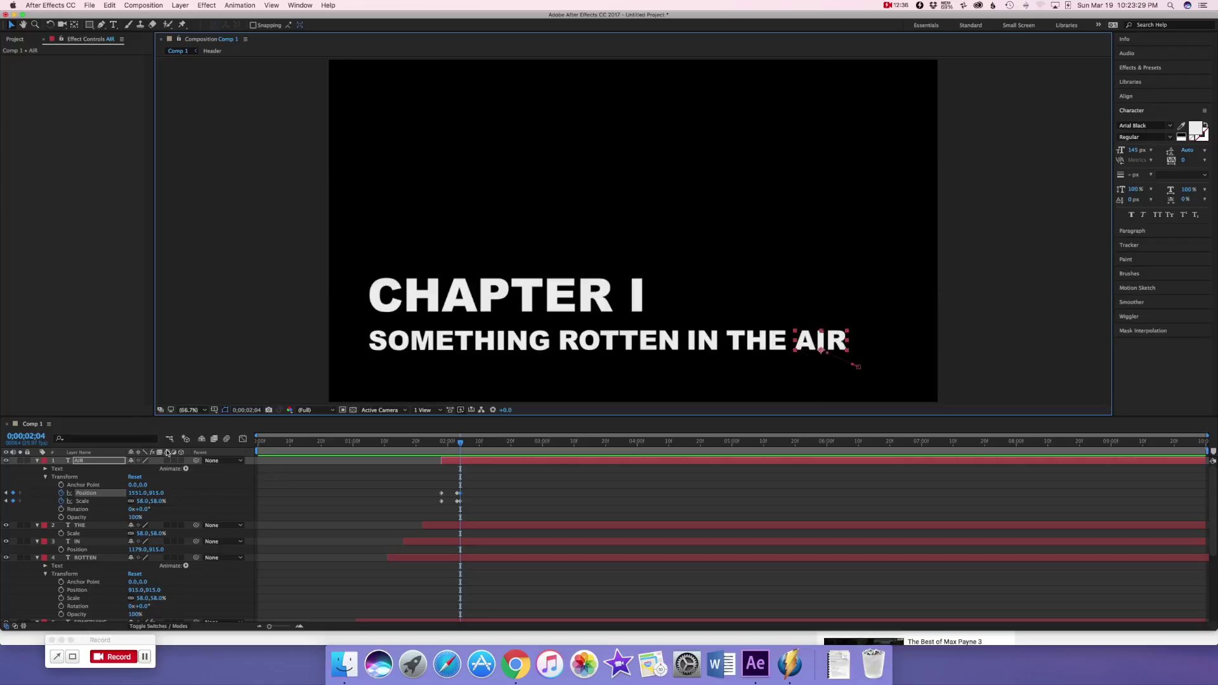
pyautogui.click(238, 362)
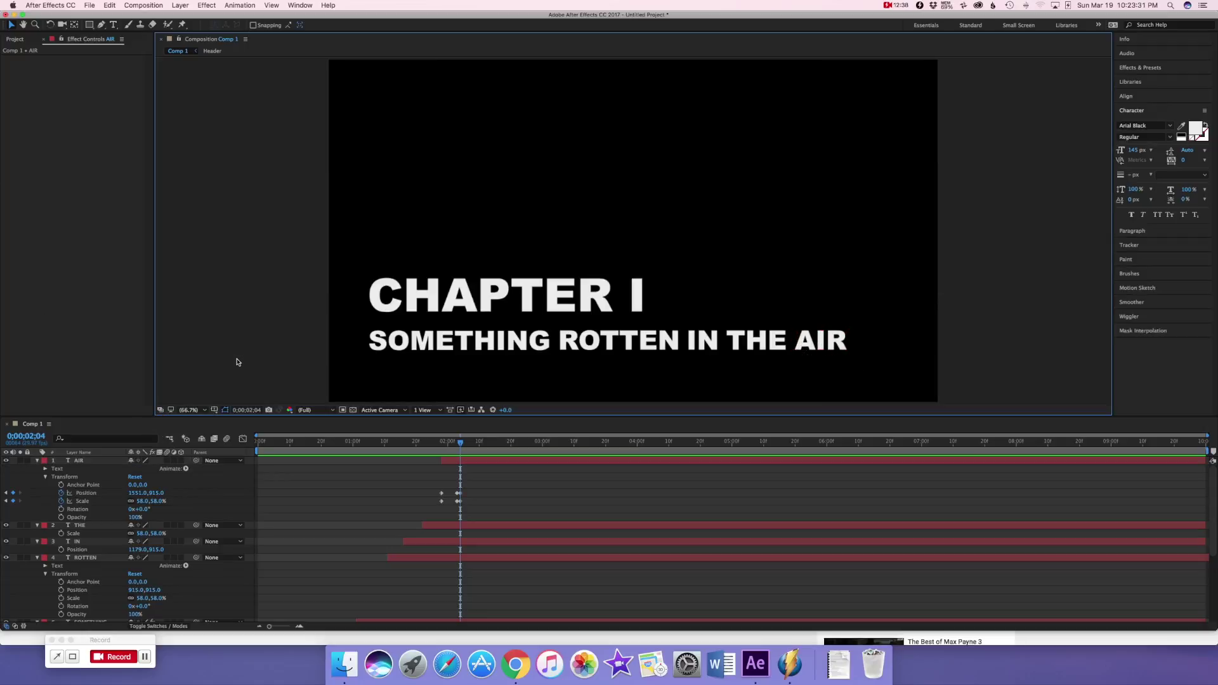
# Preview the title animation from the start and check the word reveals back to 0;00;01;16.
pyautogui.moveTo(465, 452); pyautogui.dragTo(183, 451)
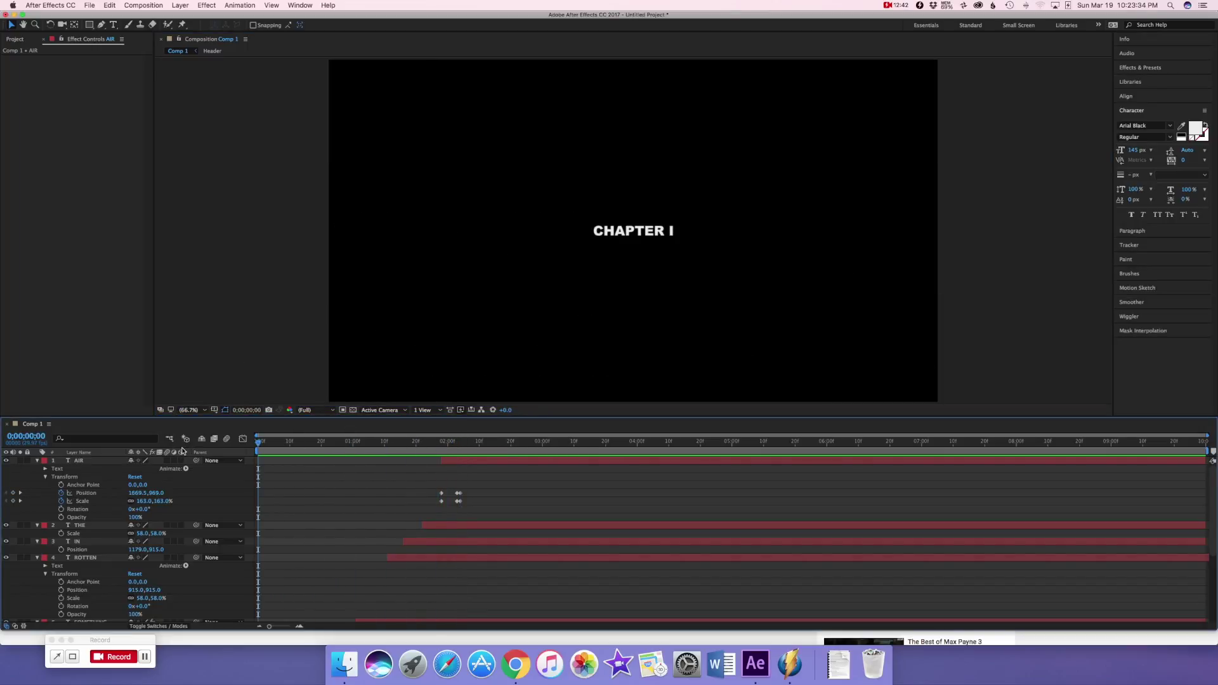
pyautogui.press('space')
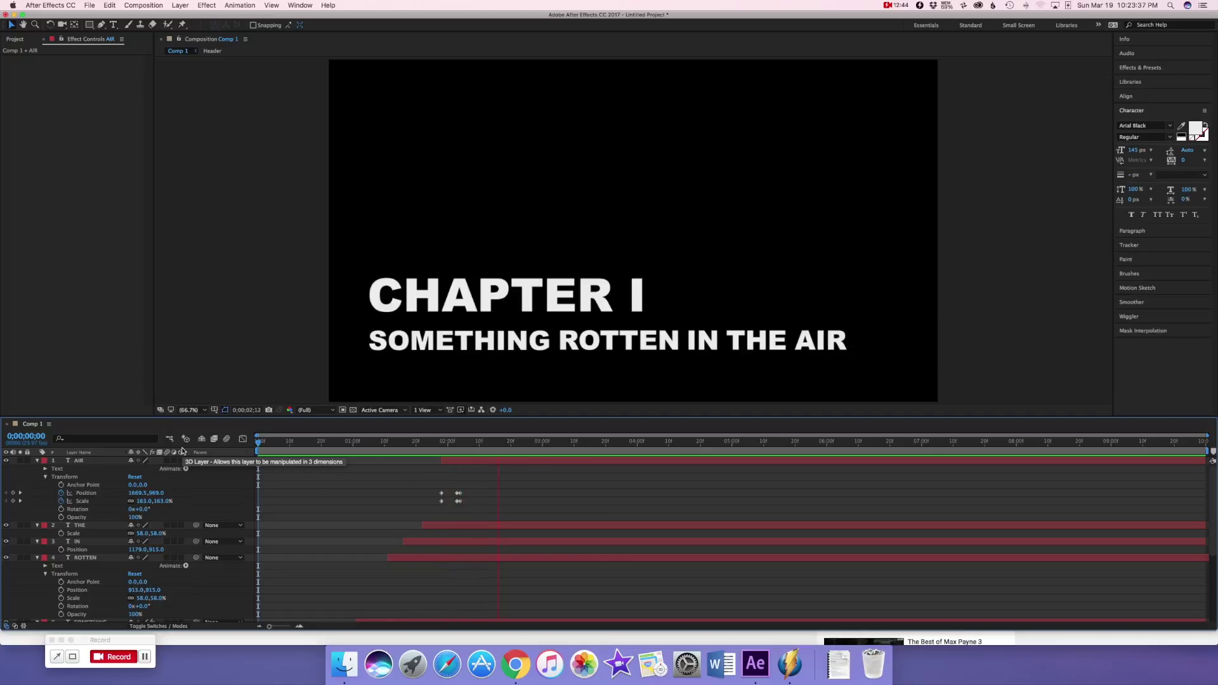
pyautogui.moveTo(523, 442); pyautogui.dragTo(417, 473)
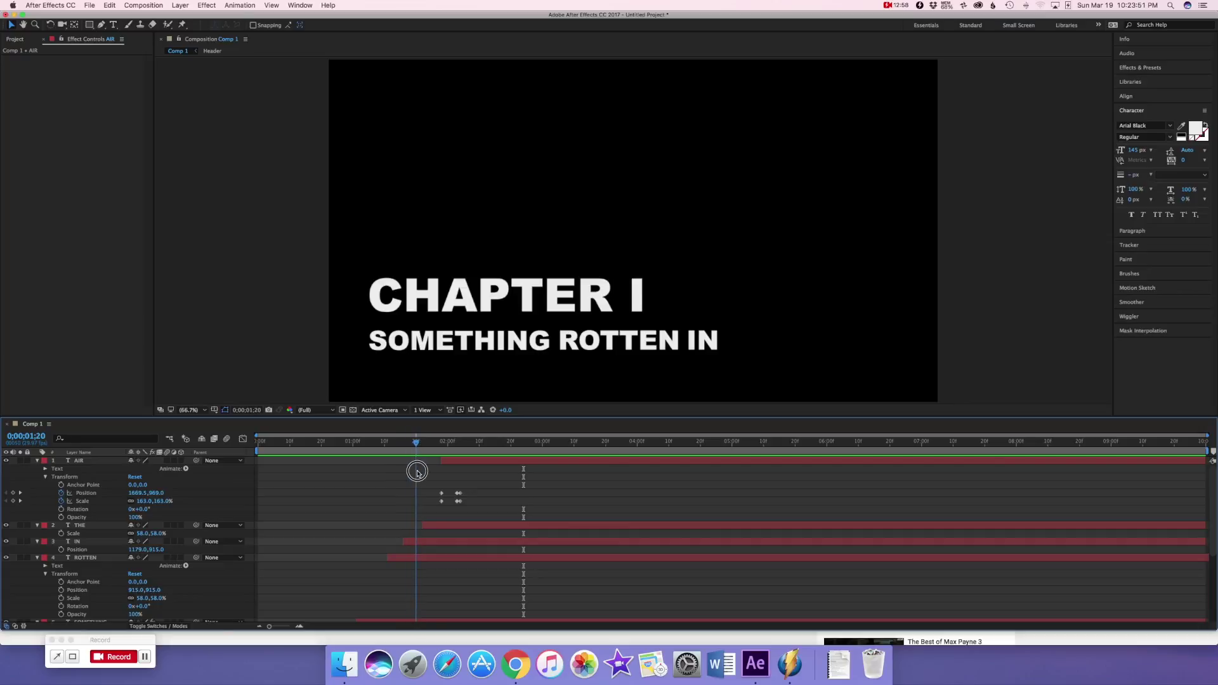
pyautogui.moveTo(417, 473); pyautogui.dragTo(418, 473)
pyautogui.moveTo(417, 473)
pyautogui.mouseDown()
pyautogui.moveTo(431, 472)
pyautogui.moveTo(403, 473)
pyautogui.mouseUp()
# Move the Header layer to the top of the layer stack, above AIR.
pyautogui.scroll(-6, 353, 517)
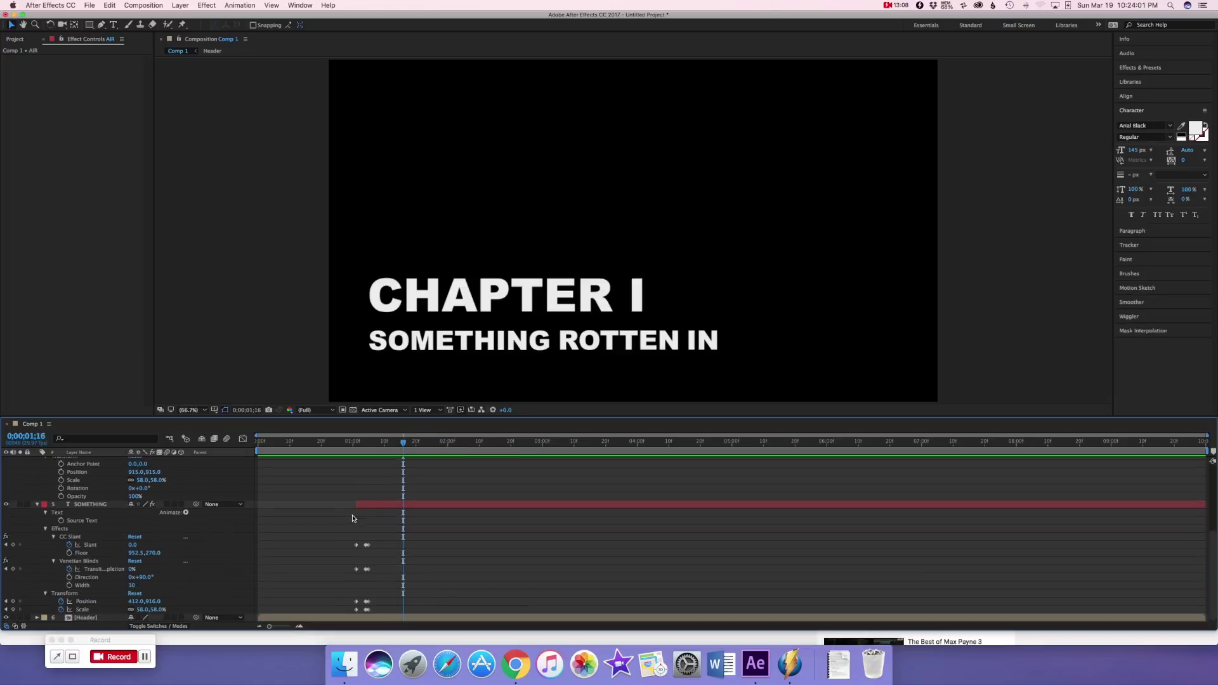
pyautogui.click(332, 617)
pyautogui.scroll(1, 333, 614)
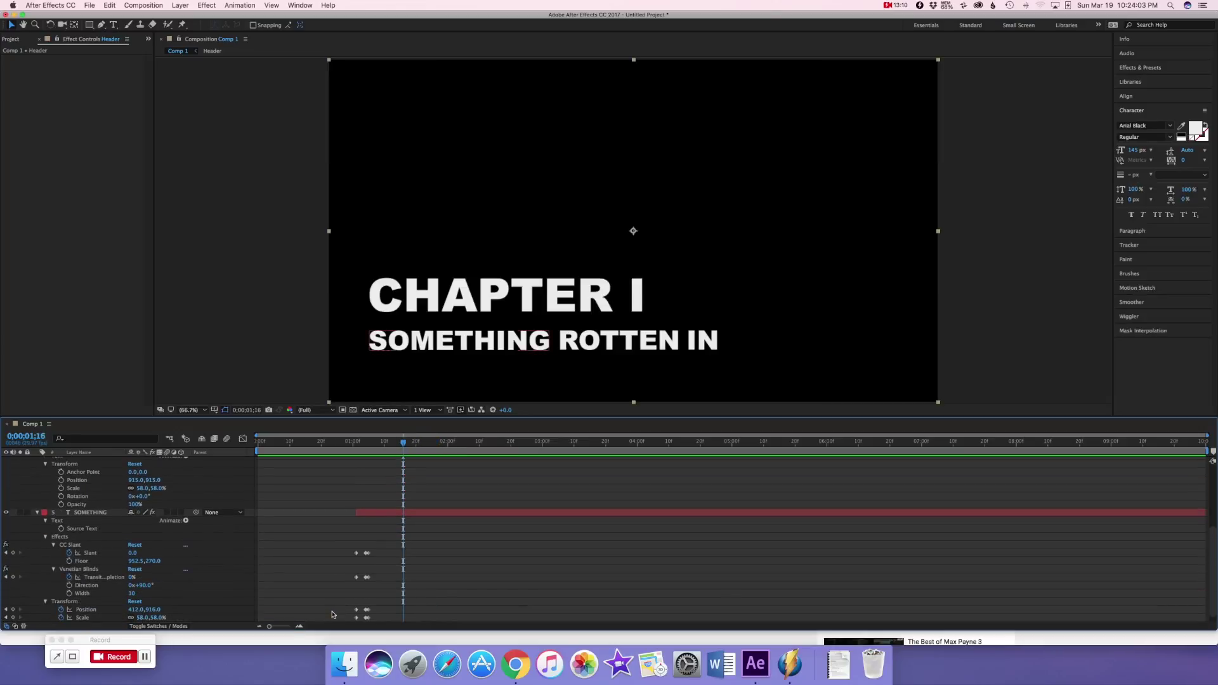
pyautogui.scroll(-1, 334, 586)
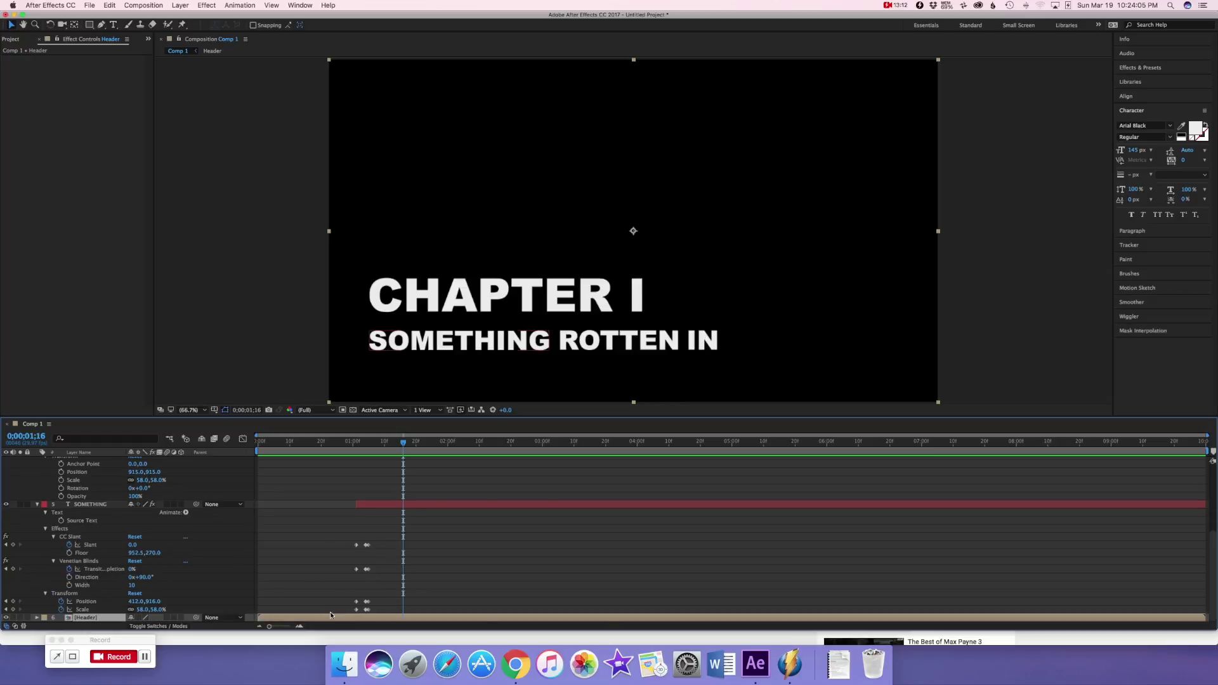
pyautogui.moveTo(92, 621); pyautogui.dragTo(91, 461)
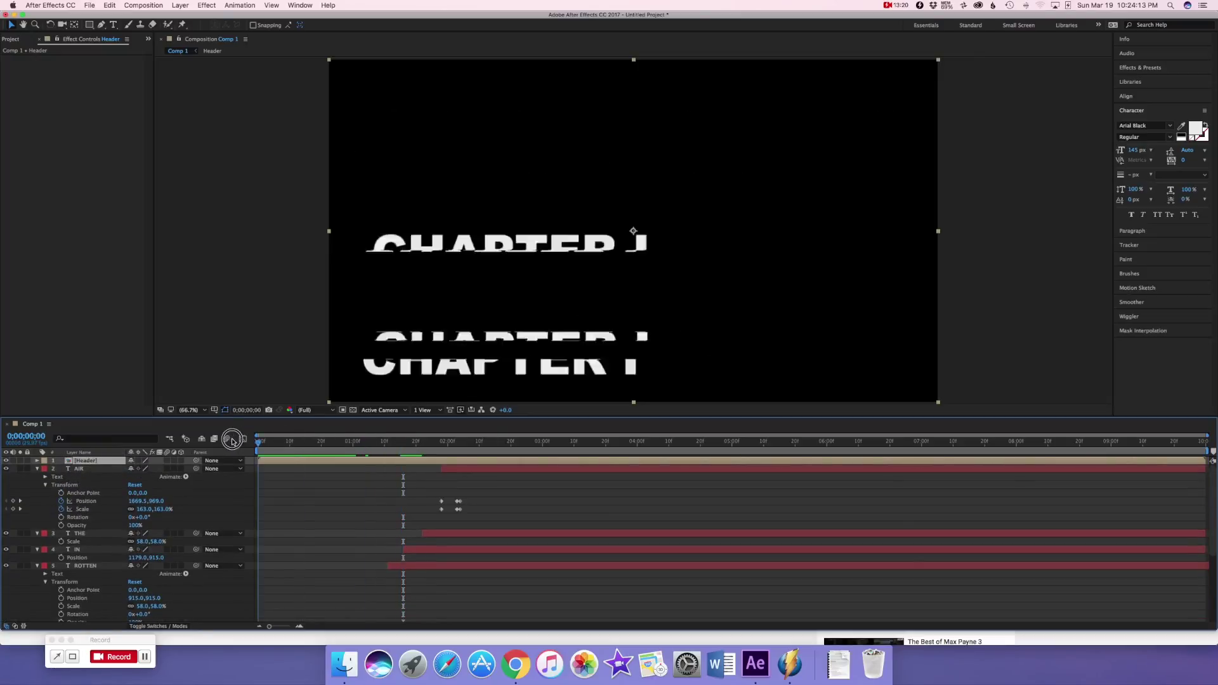
# Add an empty shape layer above Header and go to 0;00;01;29, where AIR appears enlarged.
pyautogui.press('Home')
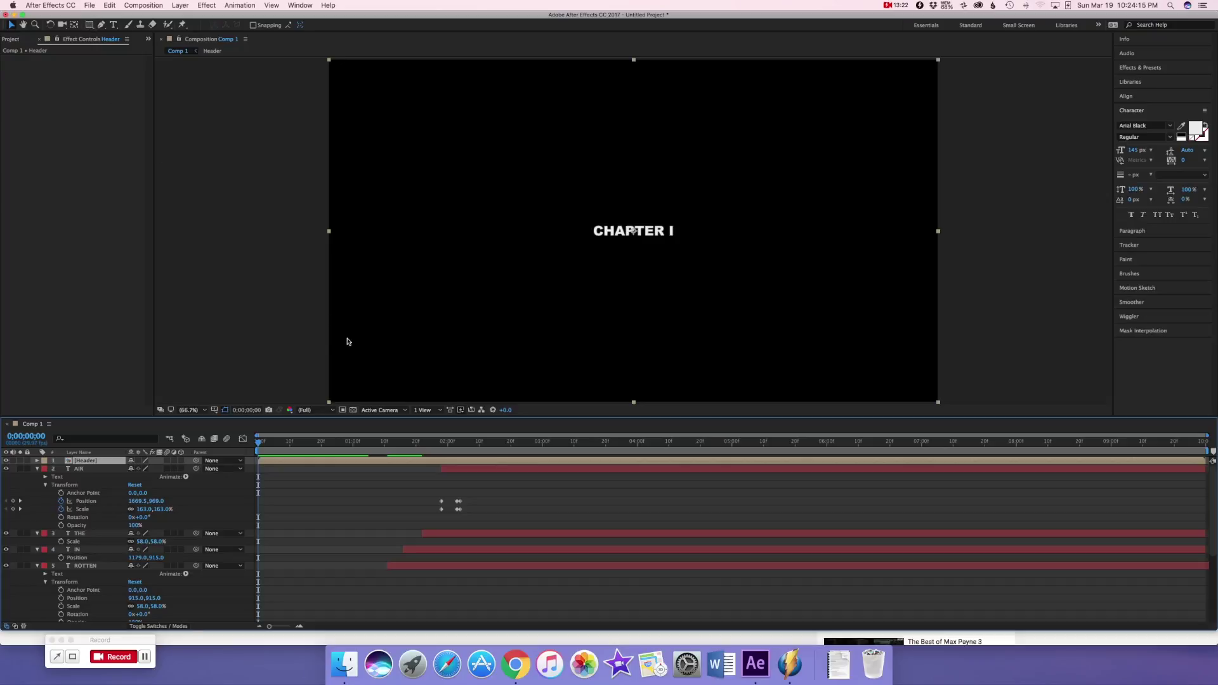
pyautogui.click(185, 7)
pyautogui.moveTo(267, 37)
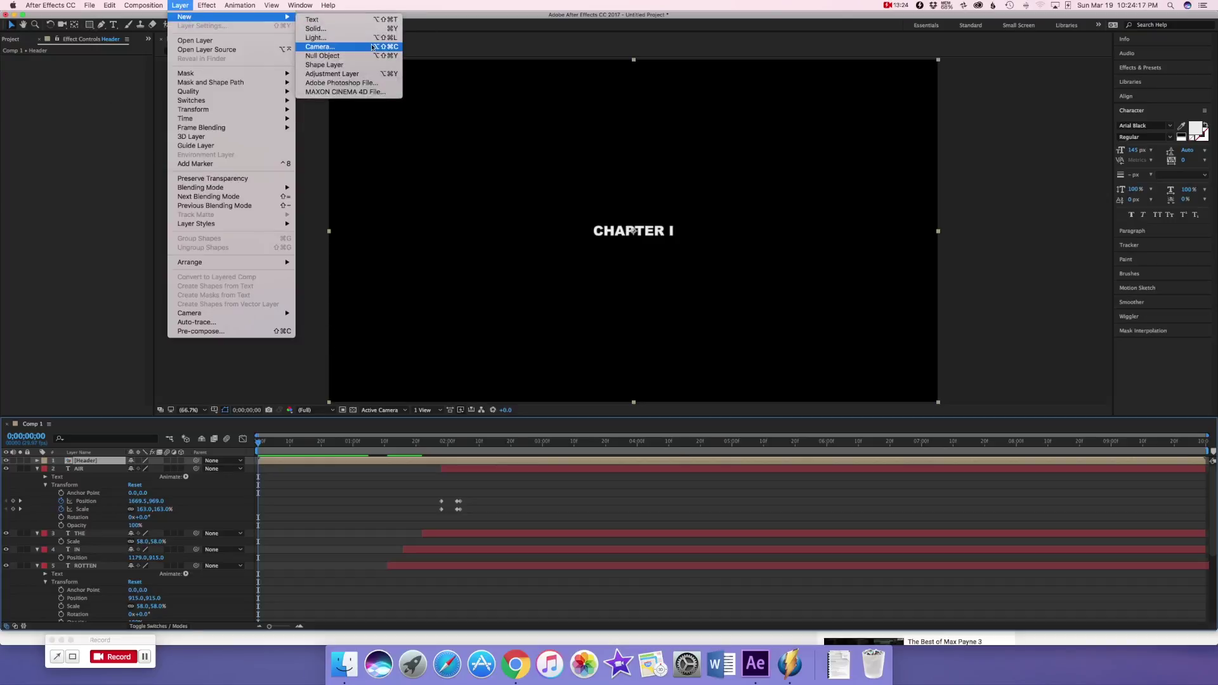
pyautogui.click(343, 67)
pyautogui.press('q')
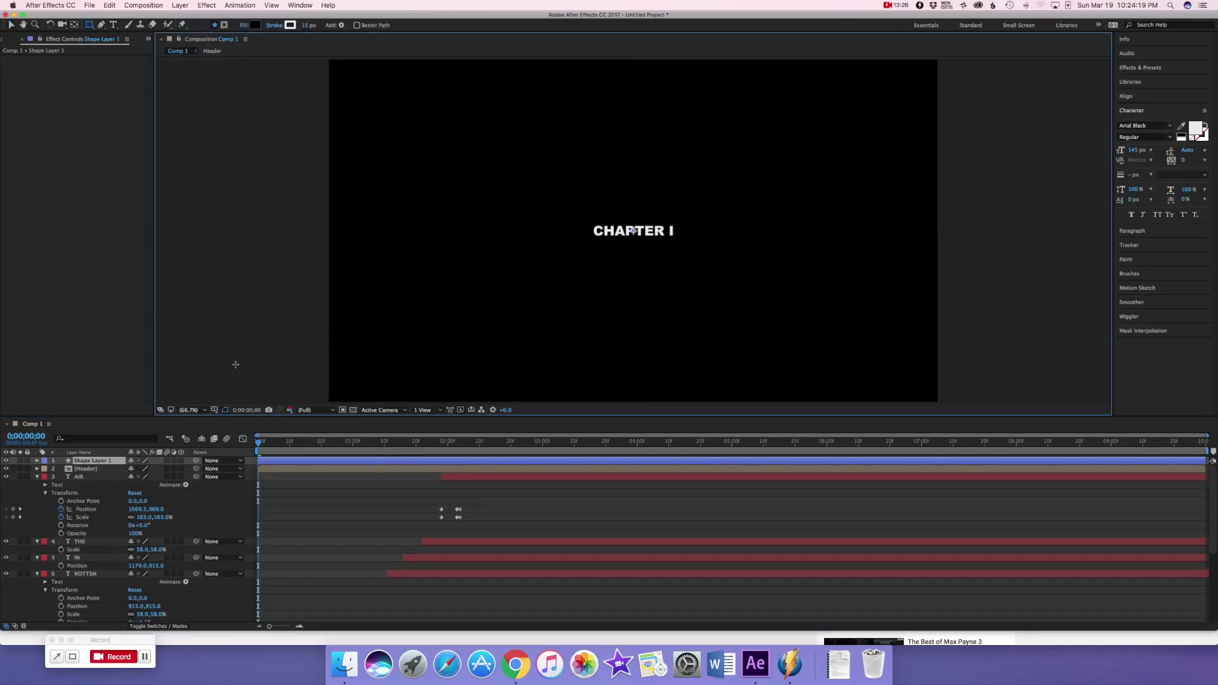
pyautogui.click(260, 442)
pyautogui.press('space')
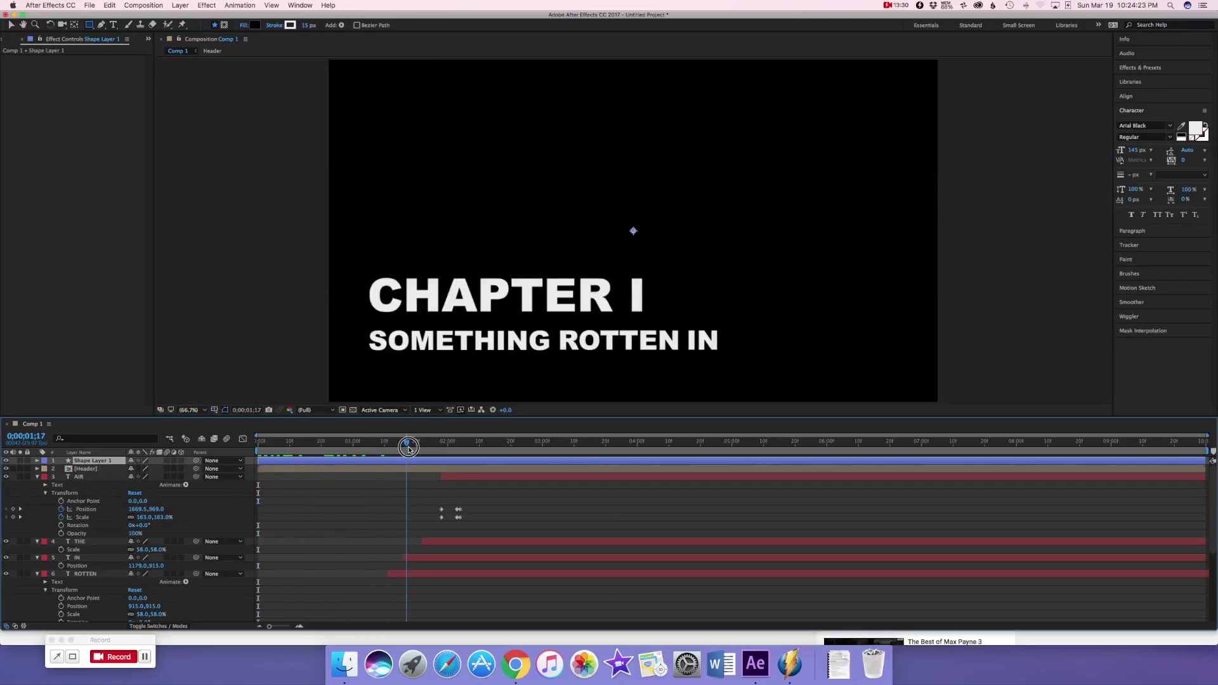
pyautogui.moveTo(445, 449); pyautogui.dragTo(445, 446)
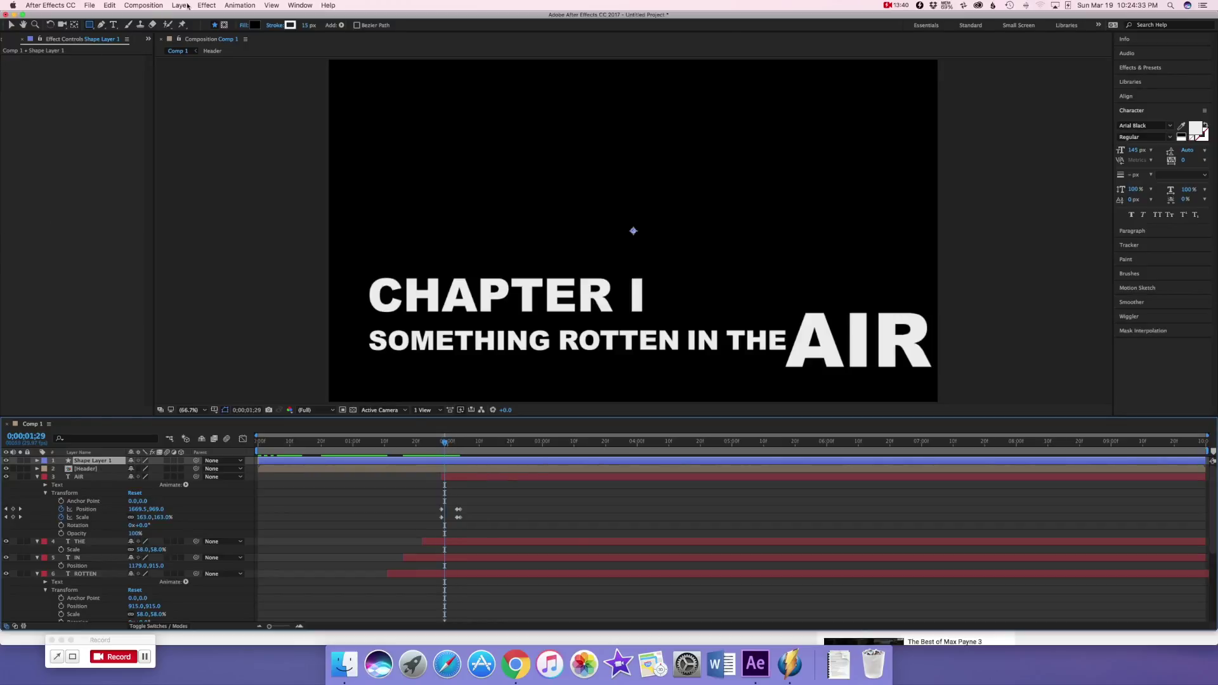
# Draw a rectangle covering CHAPTER I on the shape layer, with white fill FFFFFF and no stroke.
pyautogui.click(253, 26)
pyautogui.click(384, 214)
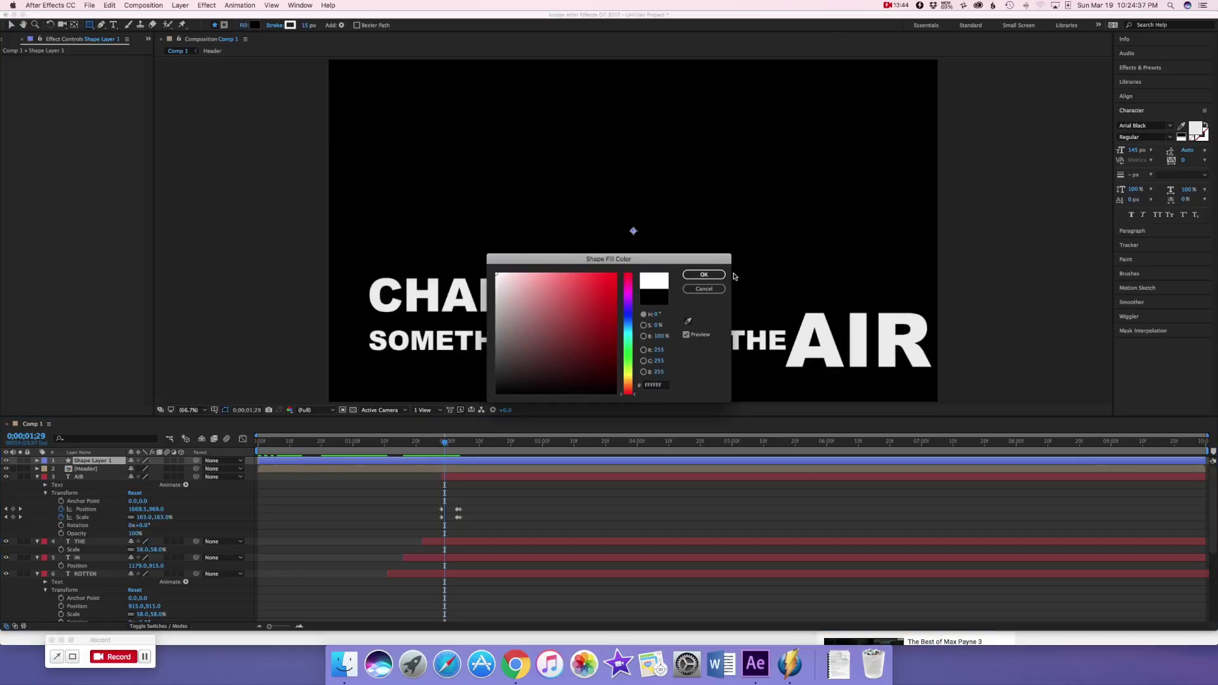
pyautogui.click(704, 274)
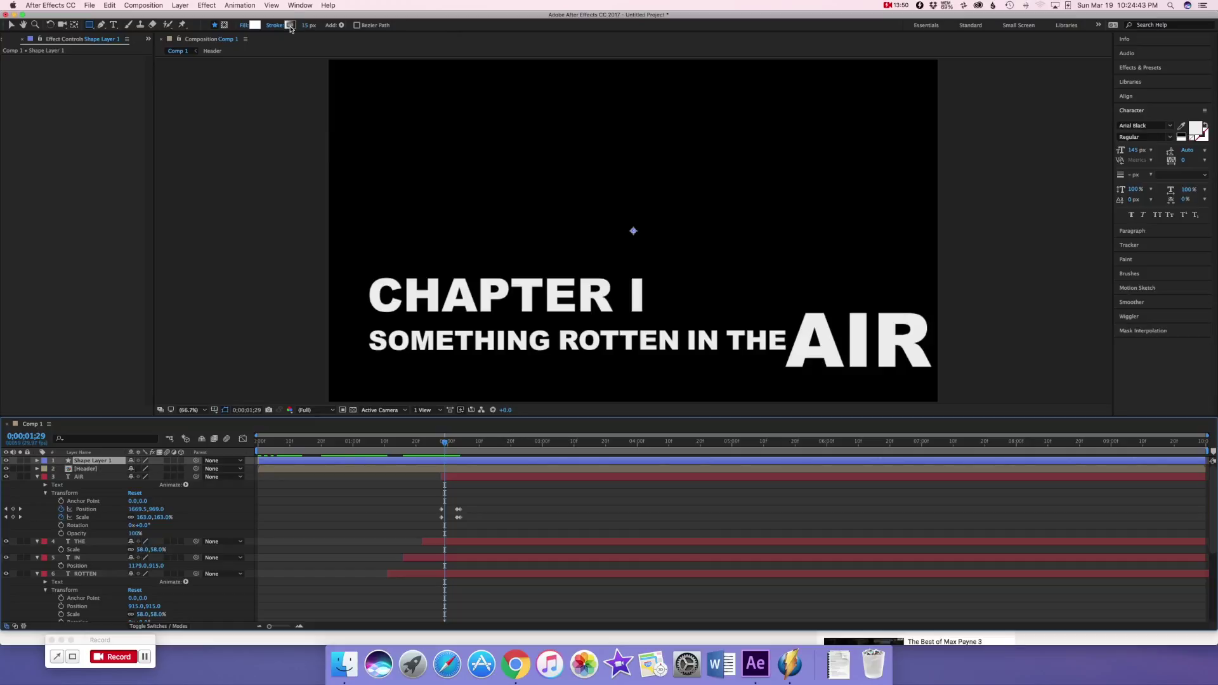
pyautogui.keyDown('alt'); pyautogui.click(290, 25); pyautogui.keyUp('alt')
pyautogui.moveTo(365, 271); pyautogui.dragTo(651, 318)
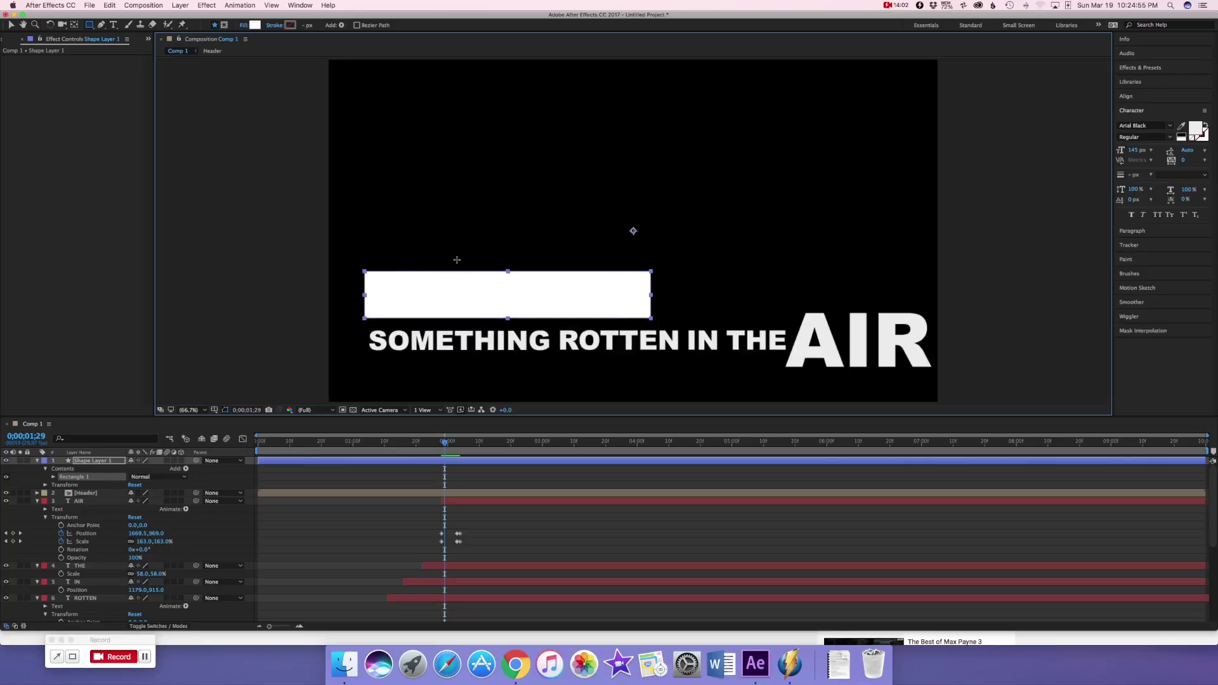
pyautogui.click(10, 26)
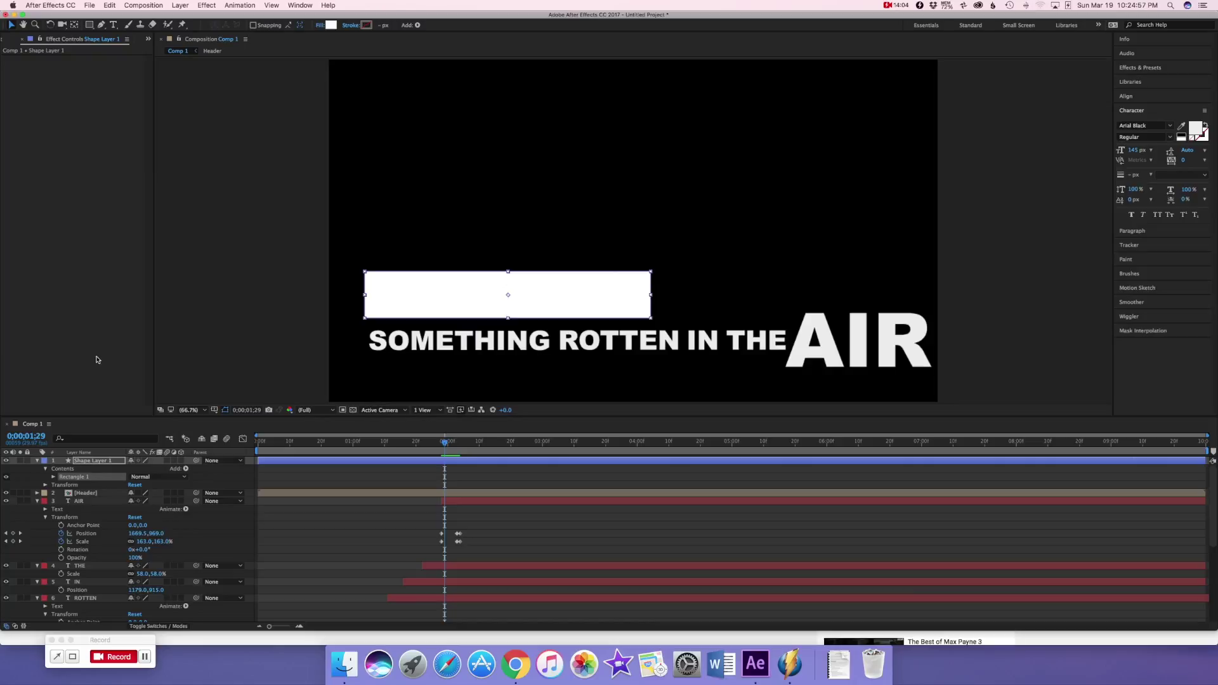
# Duplicate Header above the shape layer, and trim both the copy and the shape layer to start at 0;00;01;29.
pyautogui.click(311, 496)
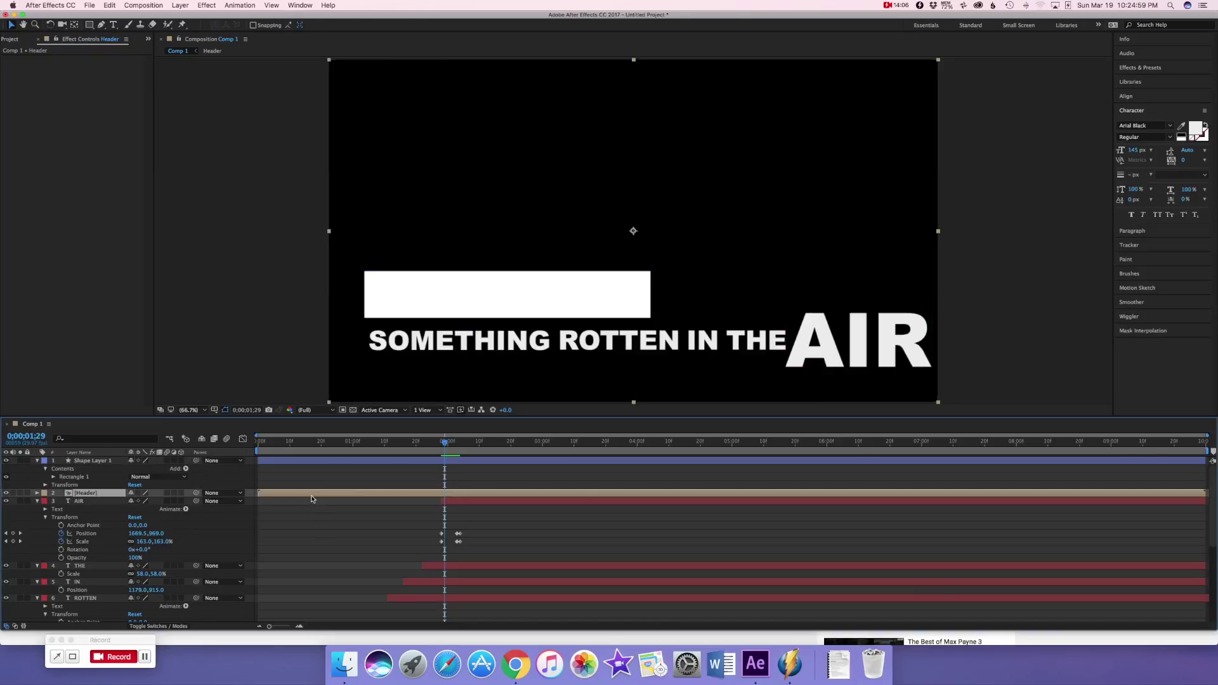
pyautogui.press('super+d')
pyautogui.moveTo(95, 494); pyautogui.dragTo(92, 459)
pyautogui.moveTo(259, 461); pyautogui.dragTo(444, 467)
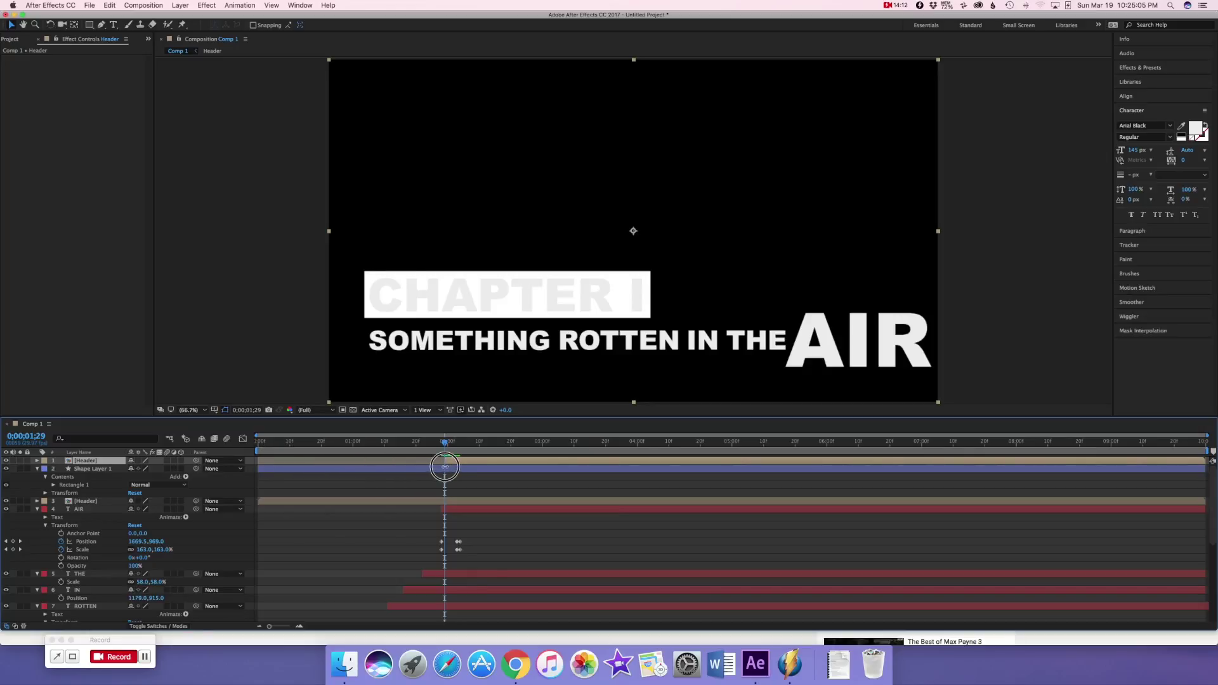
pyautogui.moveTo(257, 469); pyautogui.dragTo(444, 470)
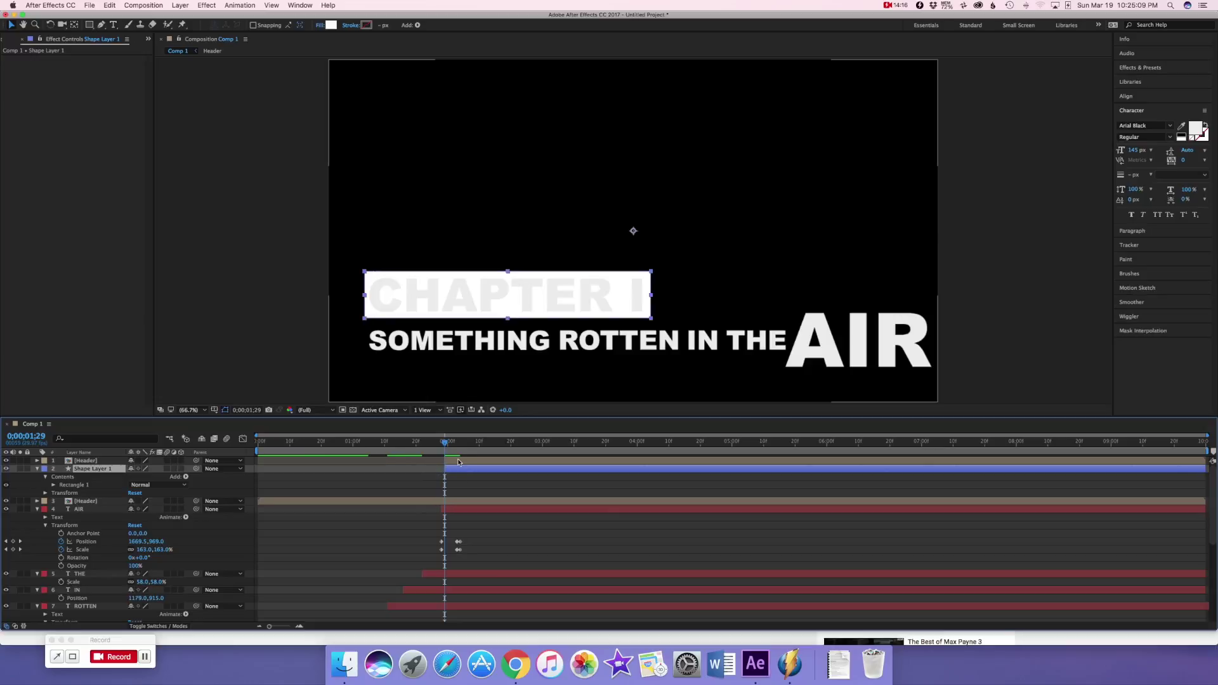
# Apply the Tint effect to the top Header copy and swap its colors, mapping black to white and white to black.
pyautogui.click(458, 461)
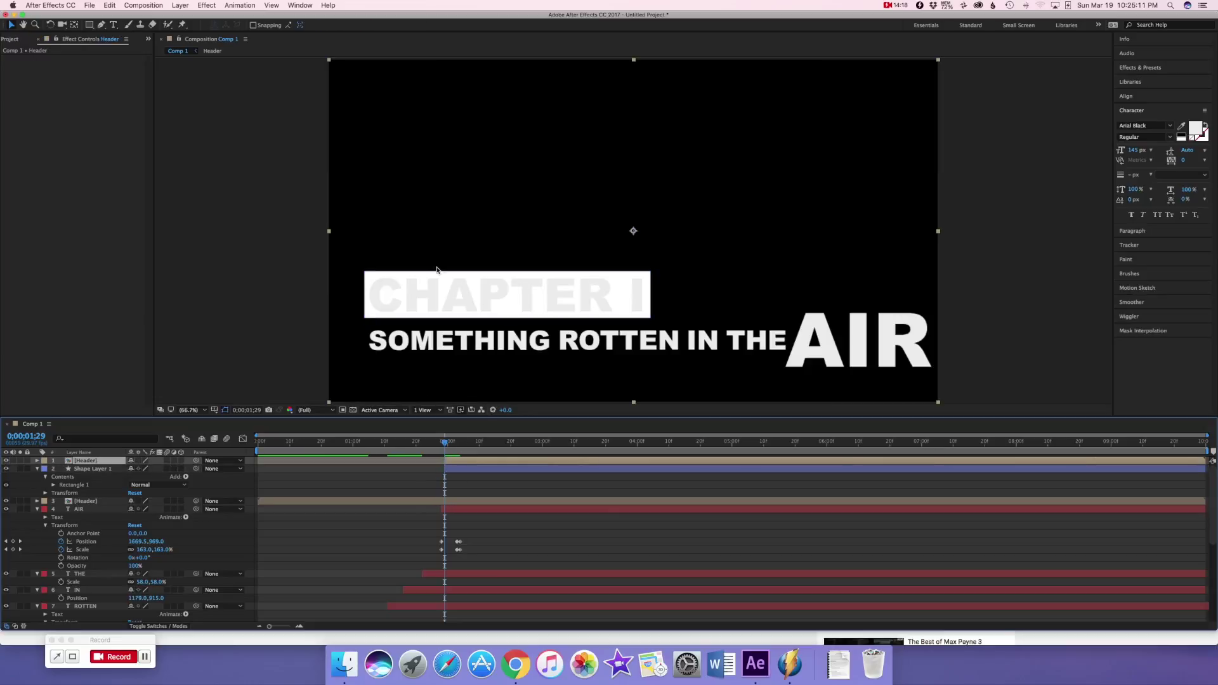
pyautogui.click(211, 7)
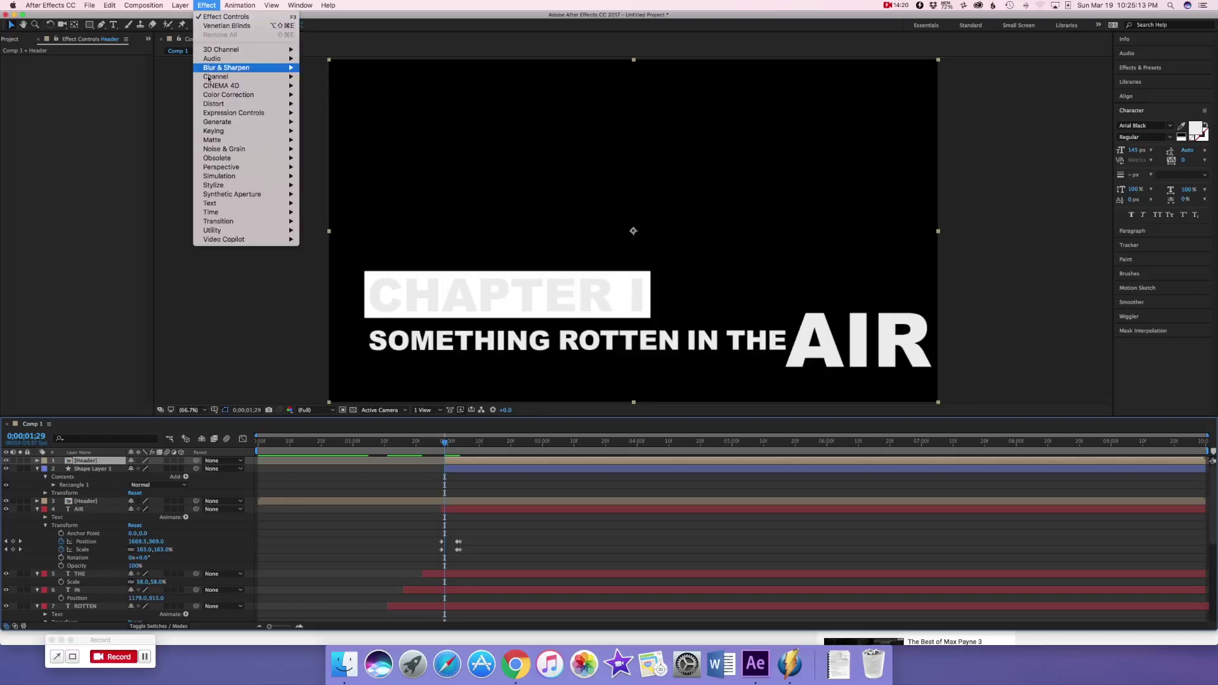
pyautogui.moveTo(228, 97)
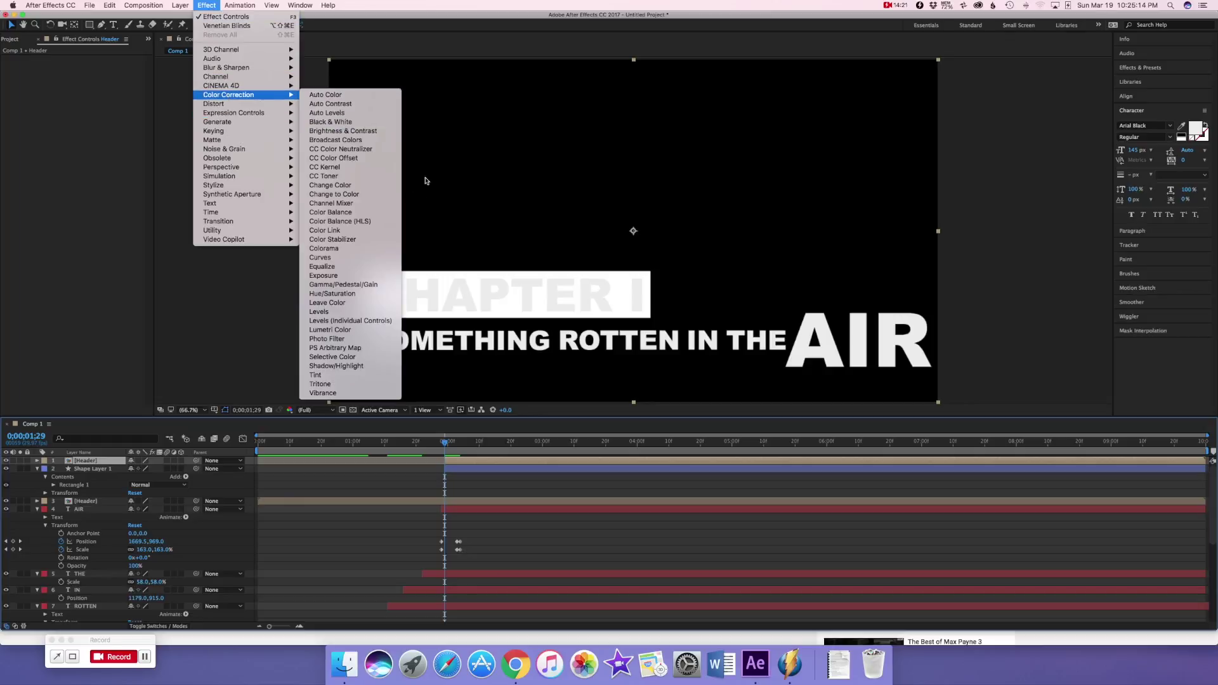
pyautogui.click(322, 374)
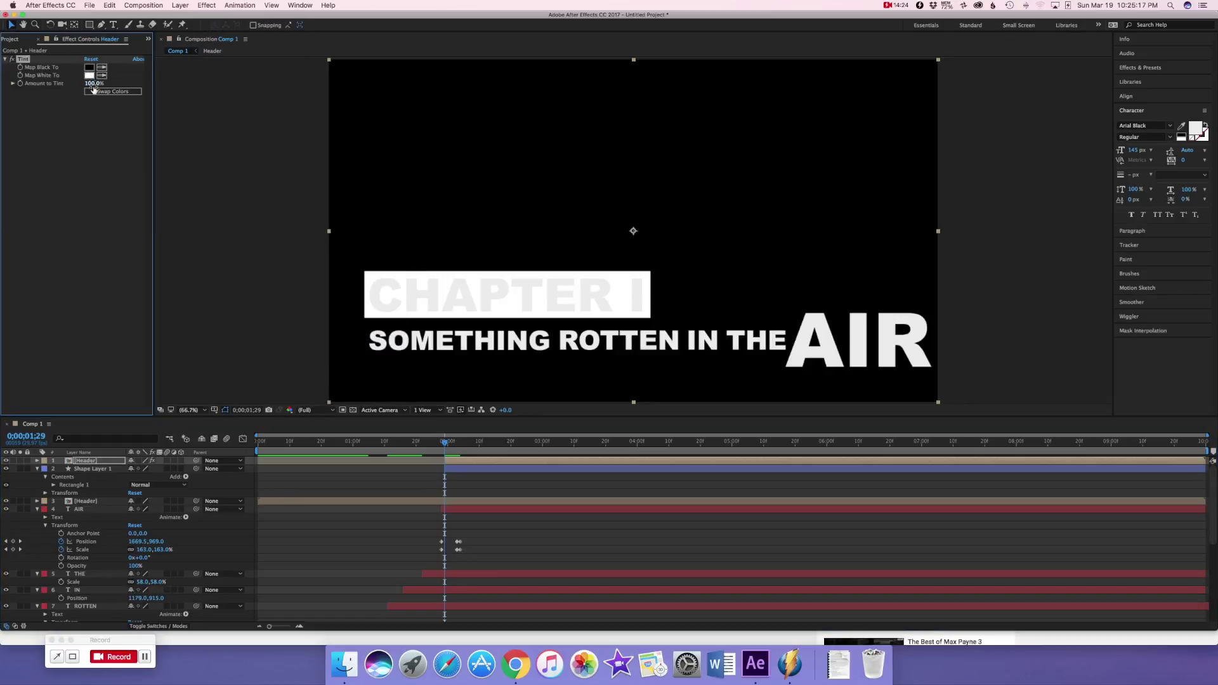
pyautogui.click(97, 92)
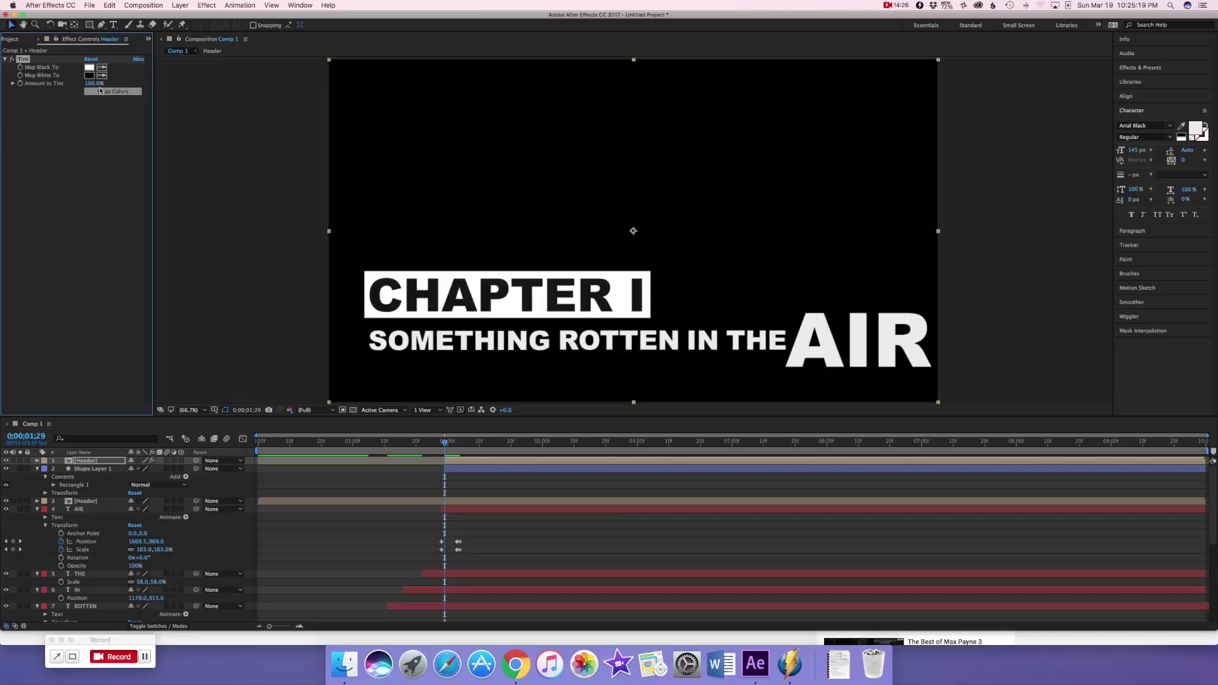
# Narrow the white rectangle on the shape layer so its left and right edges fit closer around CHAPTER I.
pyautogui.click(461, 469)
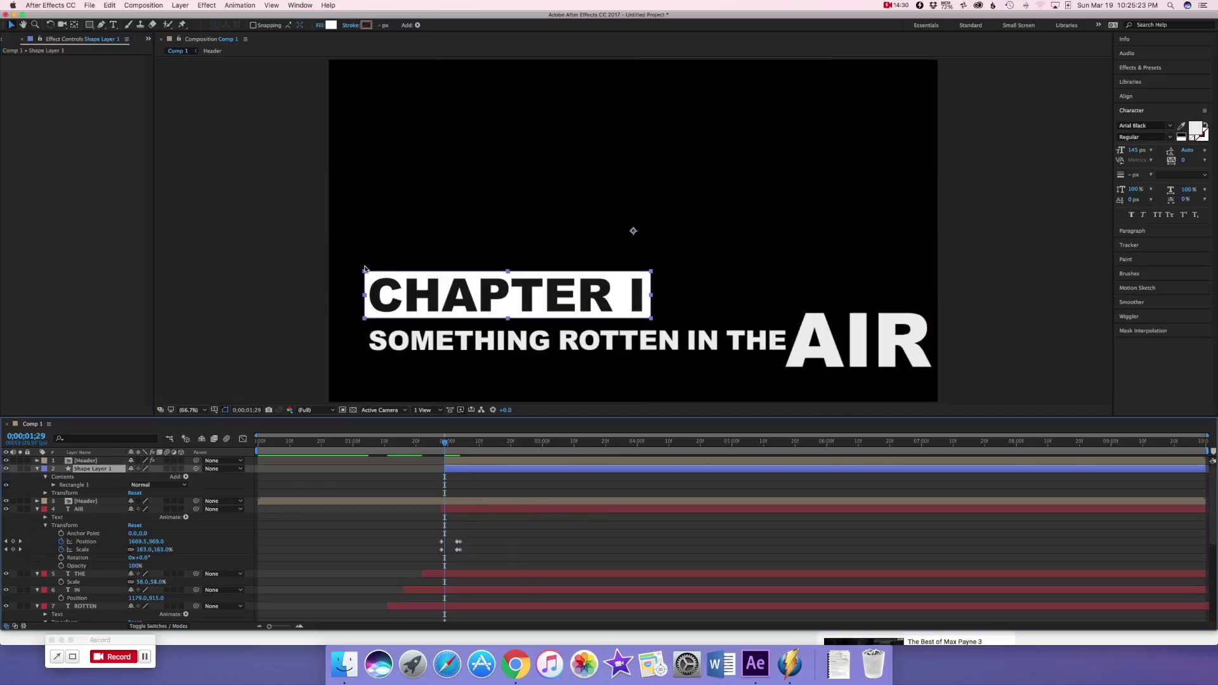
pyautogui.moveTo(364, 274); pyautogui.dragTo(368, 272)
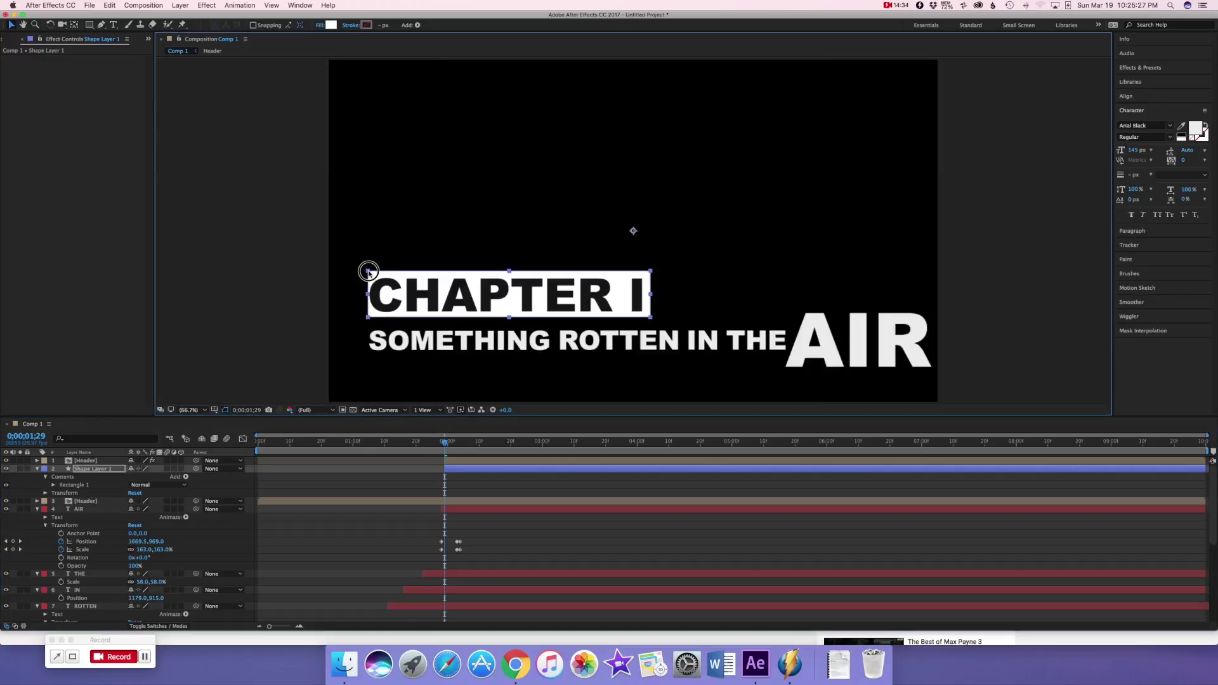
pyautogui.moveTo(650, 298); pyautogui.dragTo(647, 300)
# Try trimming the shape layer and top Header copy to end at 0;00;02;09, extend both slightly, and preview the flash.
pyautogui.moveTo(445, 444); pyautogui.dragTo(476, 442)
pyautogui.moveTo(1203, 469); pyautogui.dragTo(473, 471)
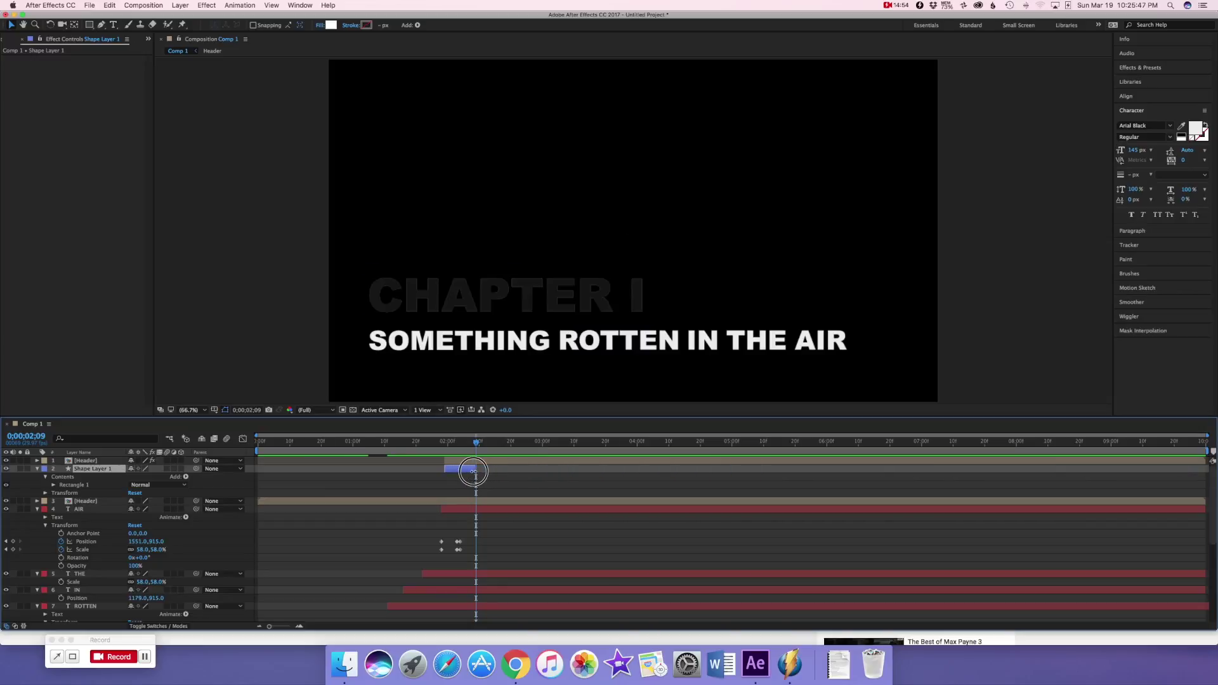
pyautogui.moveTo(1172, 463); pyautogui.dragTo(401, 436)
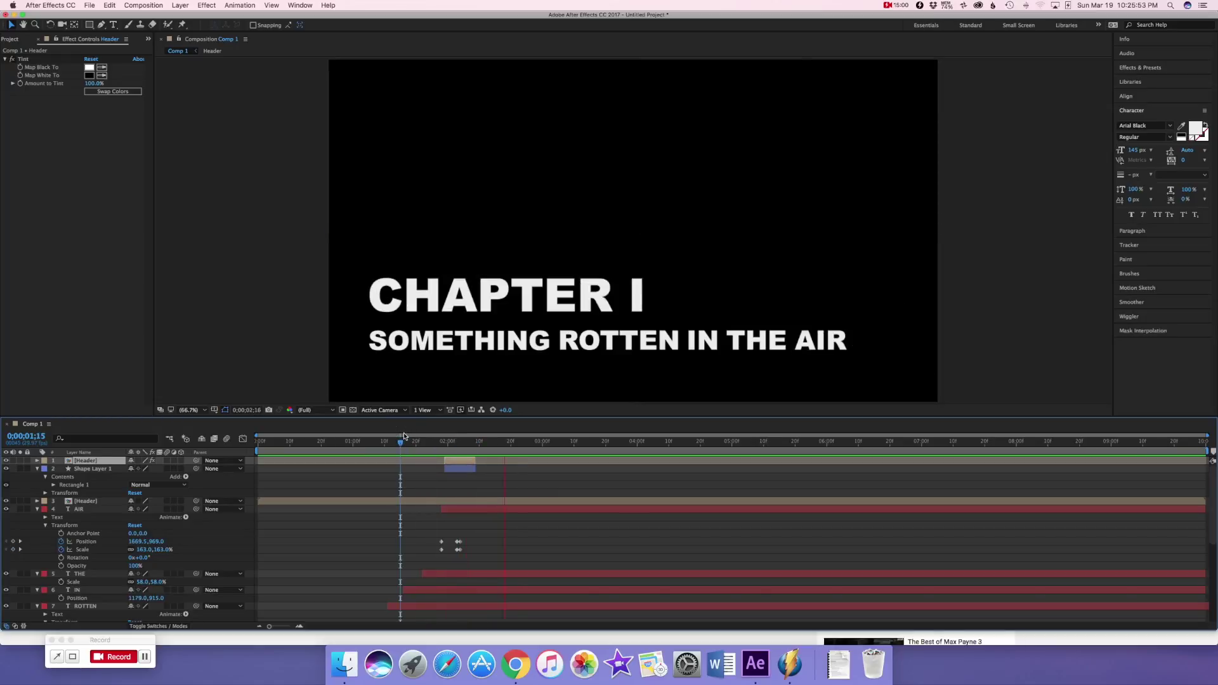
pyautogui.moveTo(476, 461); pyautogui.dragTo(511, 468)
pyautogui.press('space')
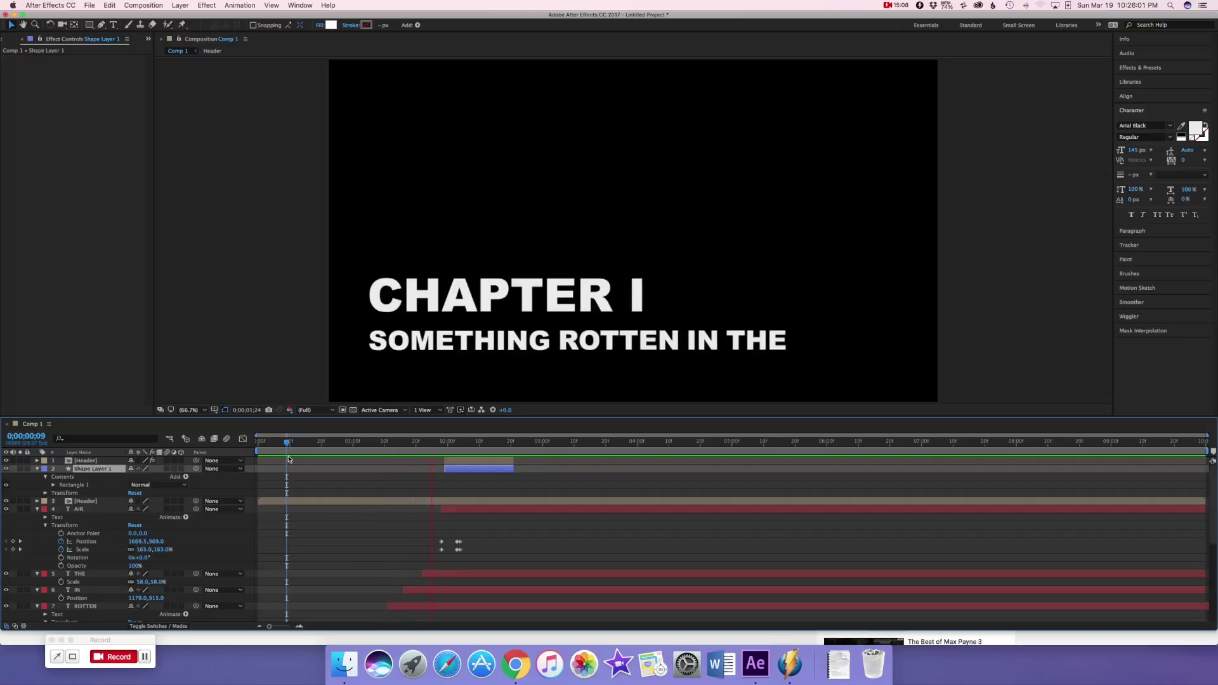
pyautogui.press('space')
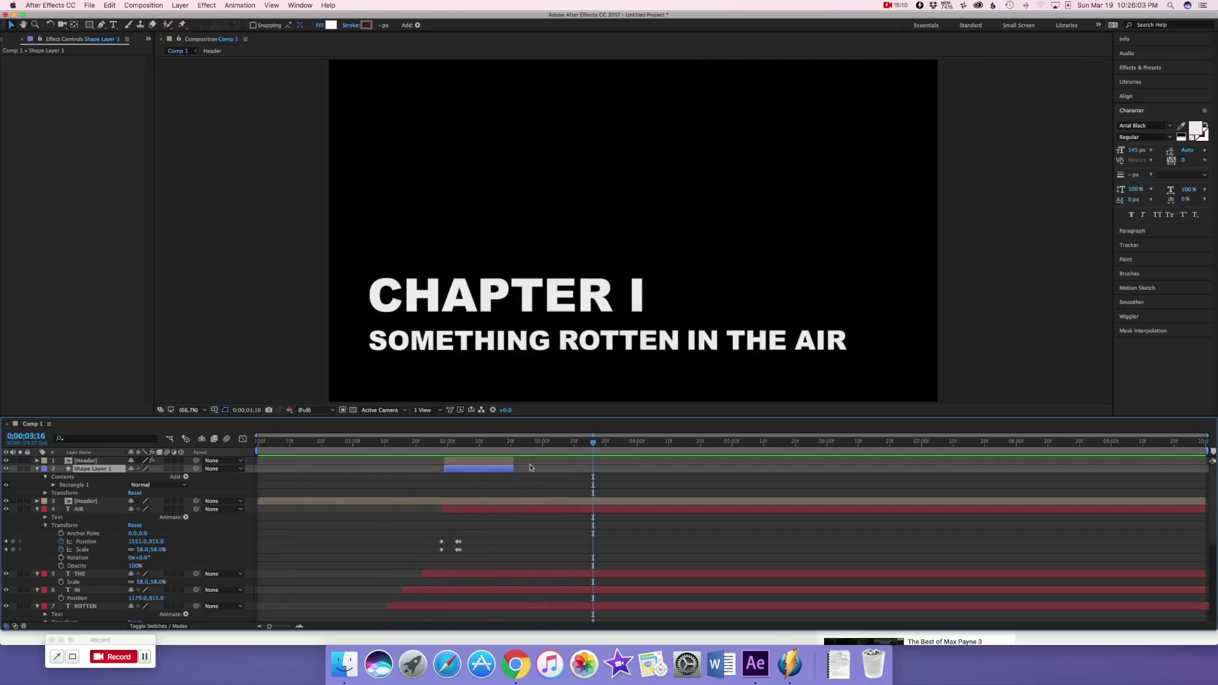
# Extend the top Header copy and the shape layer back to the end of the composition.
pyautogui.moveTo(594, 448); pyautogui.dragTo(501, 448)
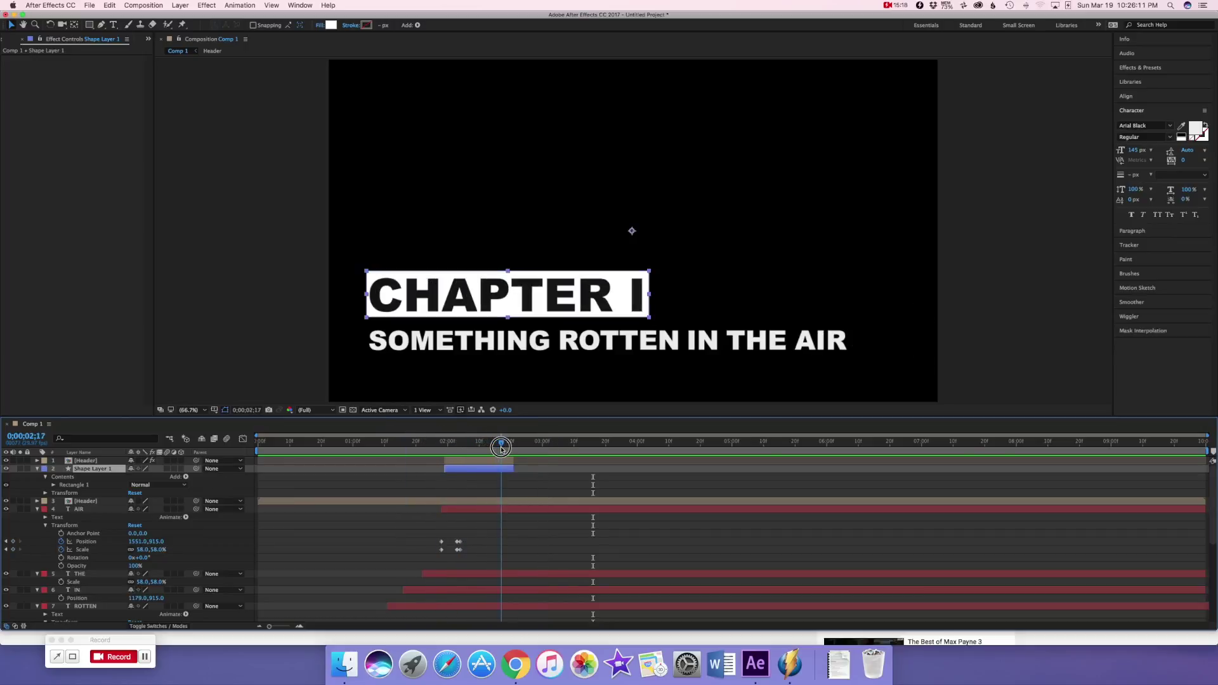
pyautogui.click(511, 460)
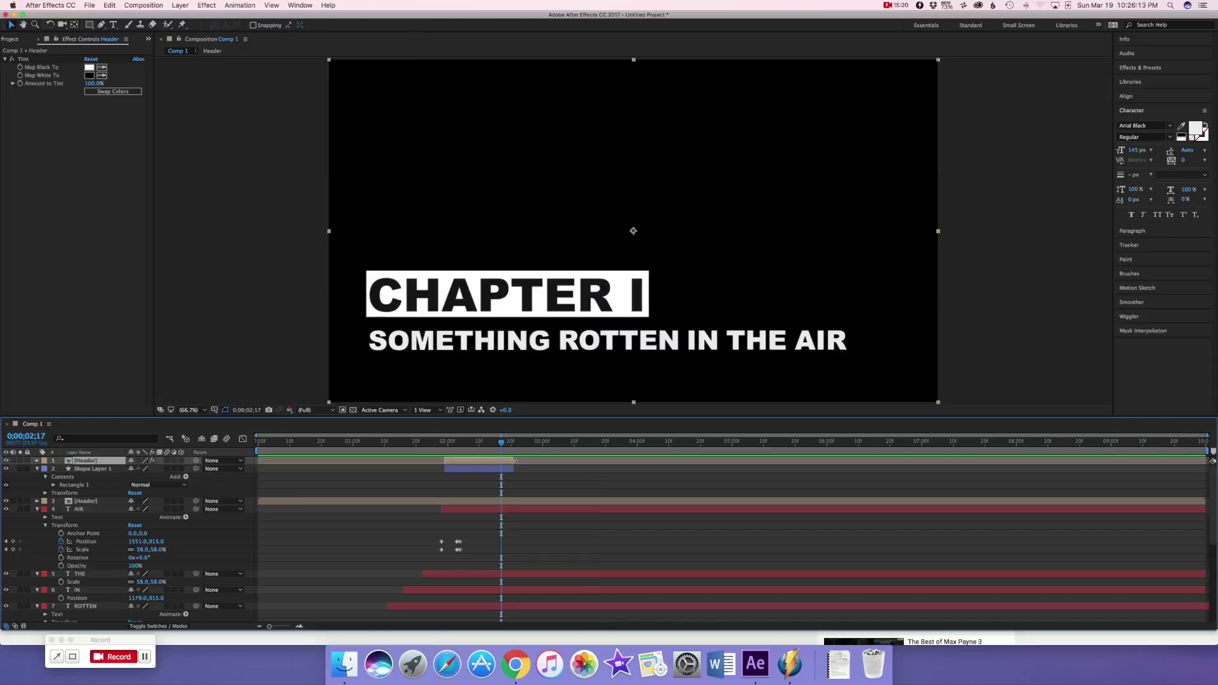
pyautogui.moveTo(513, 461); pyautogui.dragTo(1202, 476)
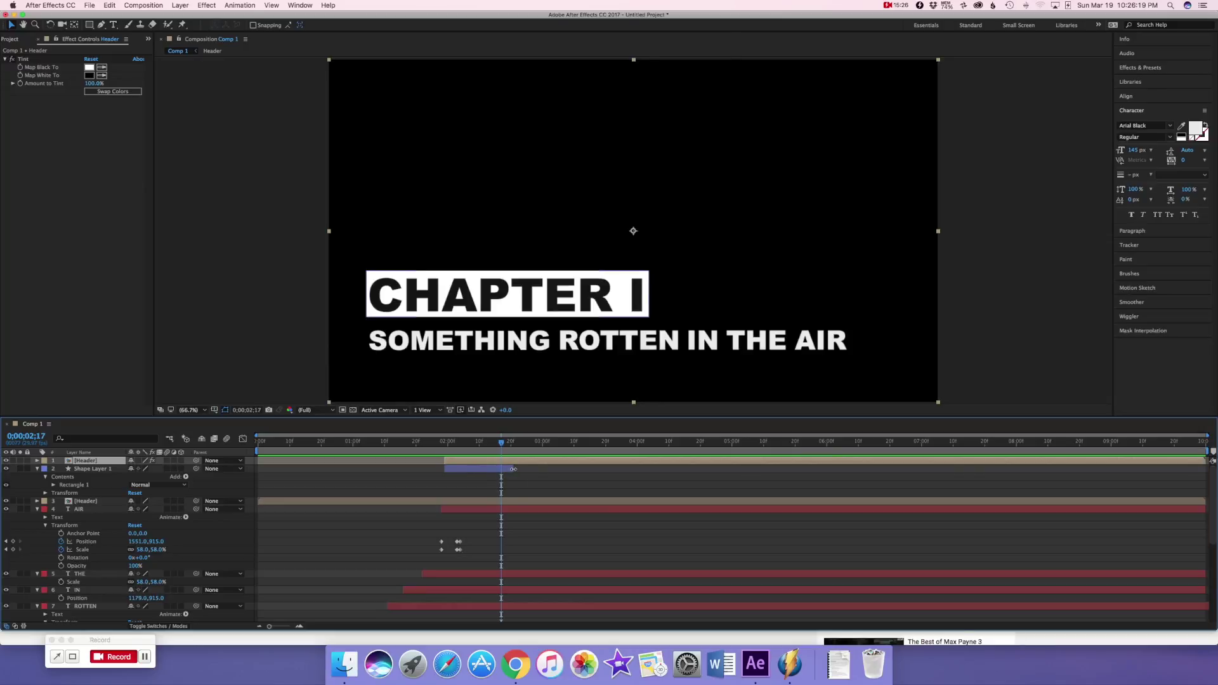
pyautogui.moveTo(513, 469); pyautogui.dragTo(1204, 476)
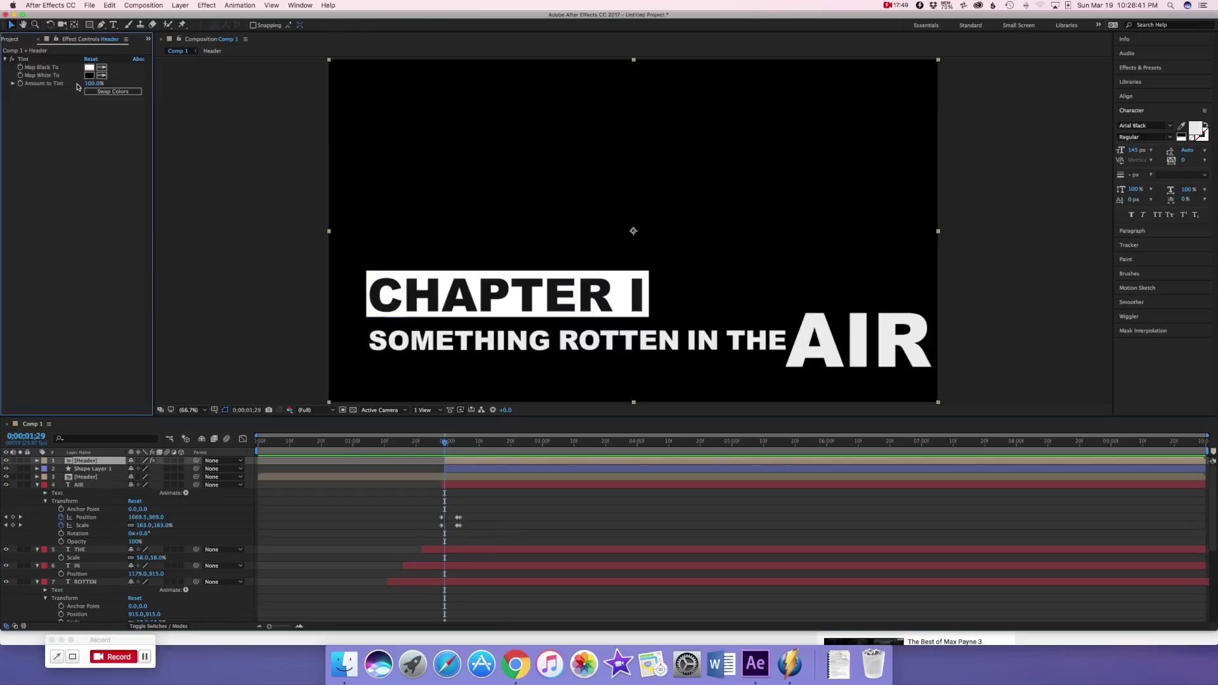
# Apply the Venetian Blinds effect to the shape layer and set its Transition Completion to 30%.
pyautogui.click(453, 469)
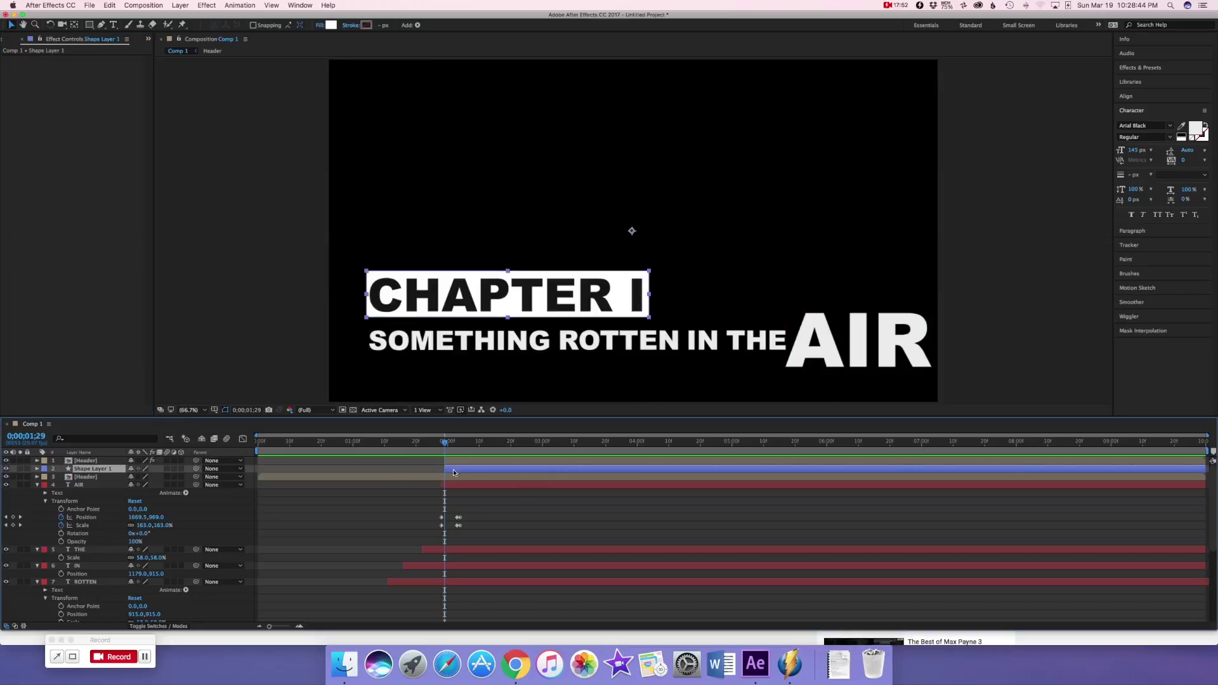
pyautogui.click(215, 5)
pyautogui.moveTo(241, 221)
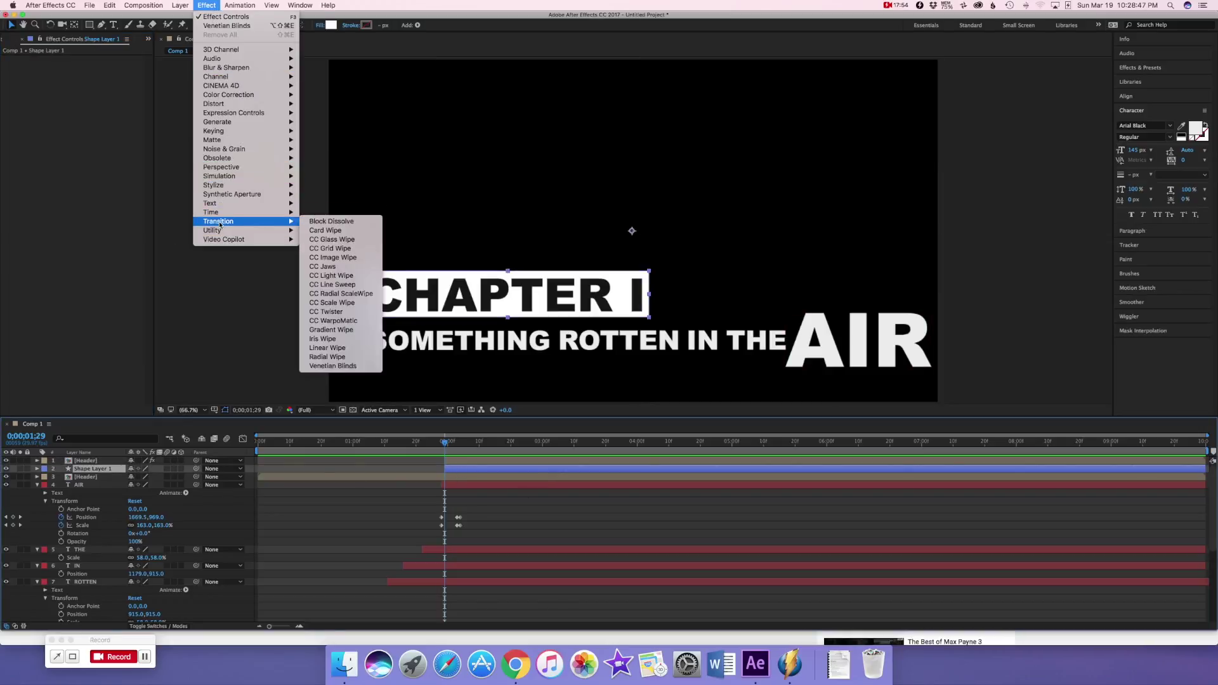
pyautogui.click(330, 366)
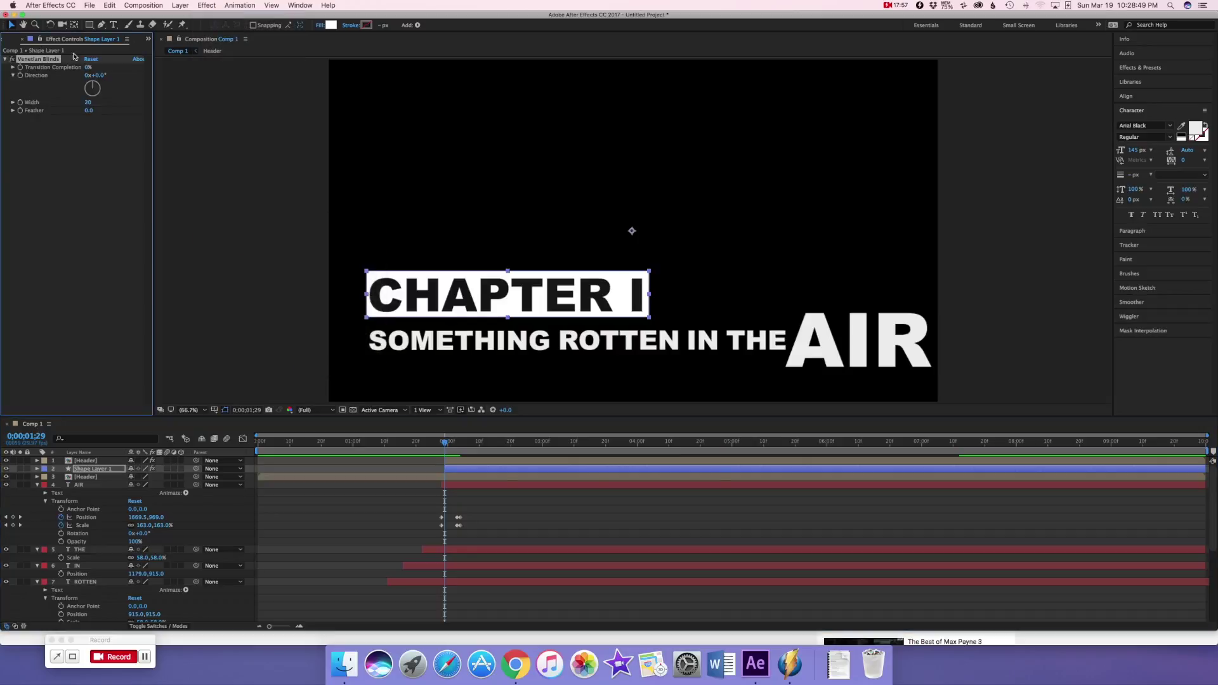
pyautogui.click(87, 67)
pyautogui.write('30')
pyautogui.press('Return')
# Set the Venetian Blinds direction to 90° and the width to 10.
pyautogui.click(103, 77)
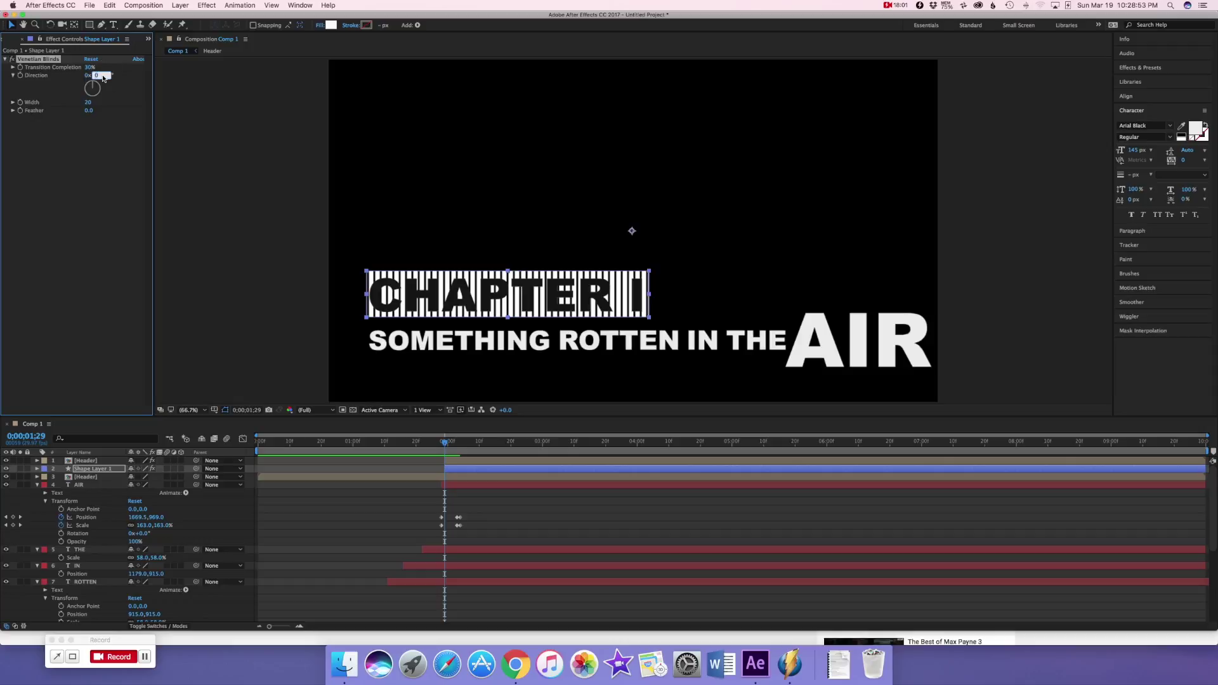
pyautogui.write('90')
pyautogui.press('Return')
pyautogui.click(89, 102)
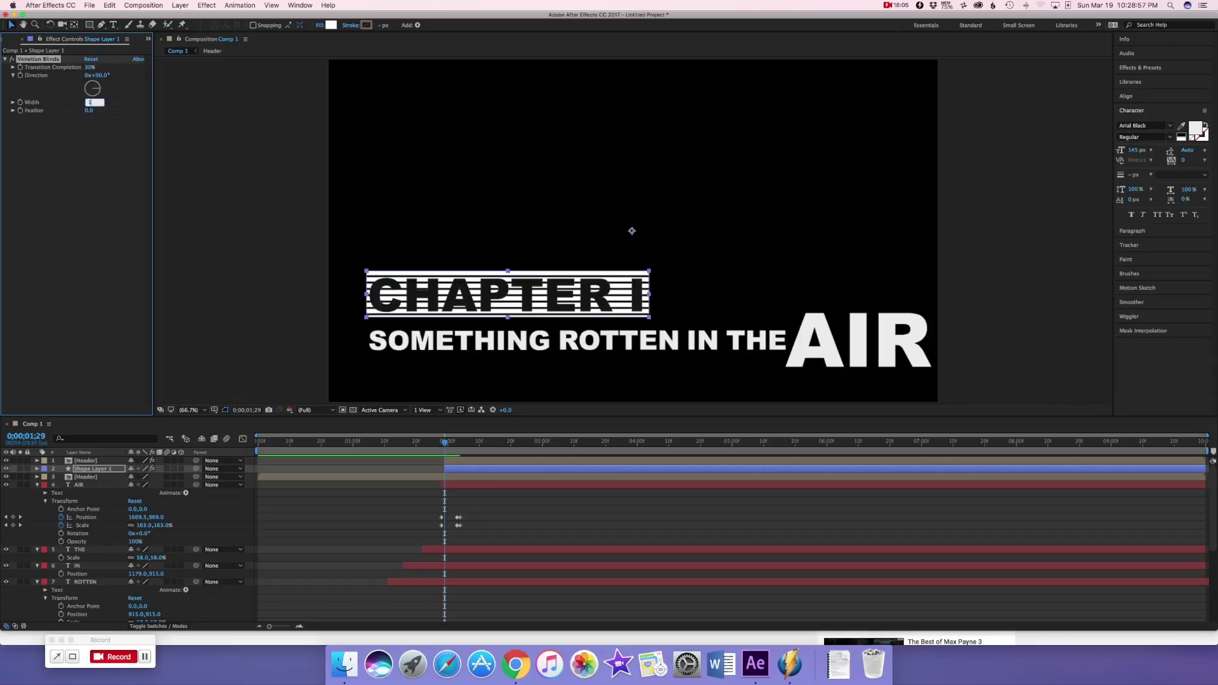
pyautogui.write('10')
pyautogui.press('Return')
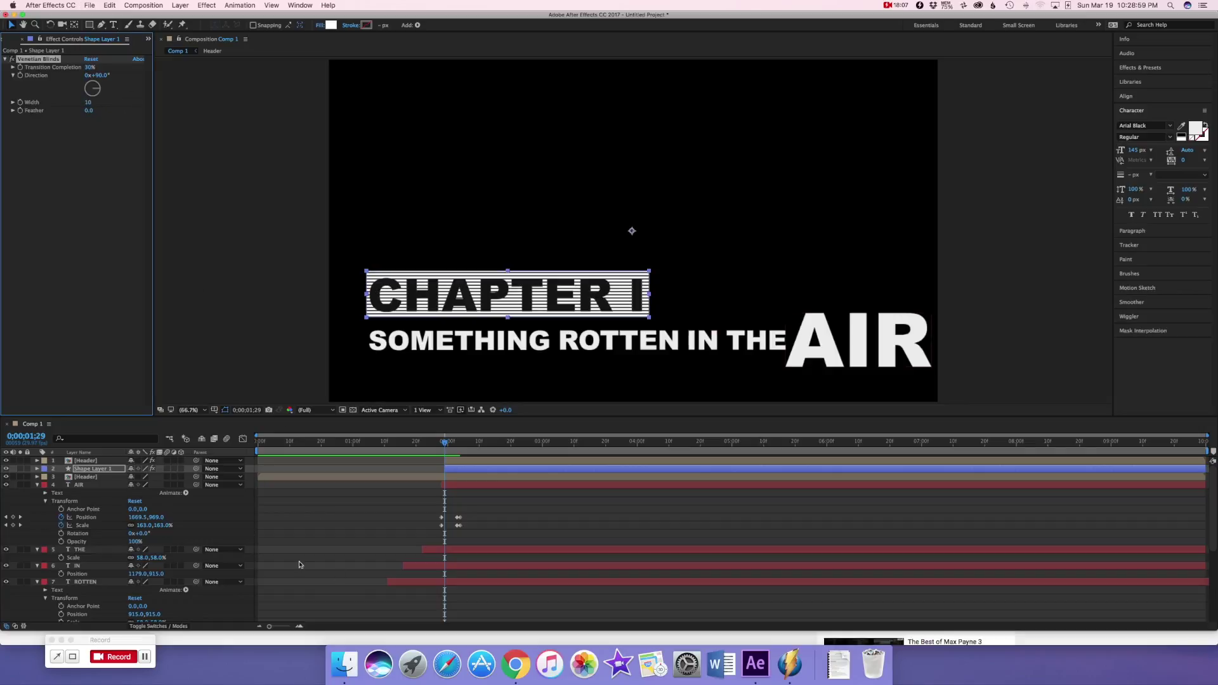
pyautogui.click(269, 376)
# Add a Transition Completion keyframe on the shape layer at 0;00;01;29 and reveal the layer's keyframed properties.
pyautogui.click(444, 444)
pyautogui.press('pageup')
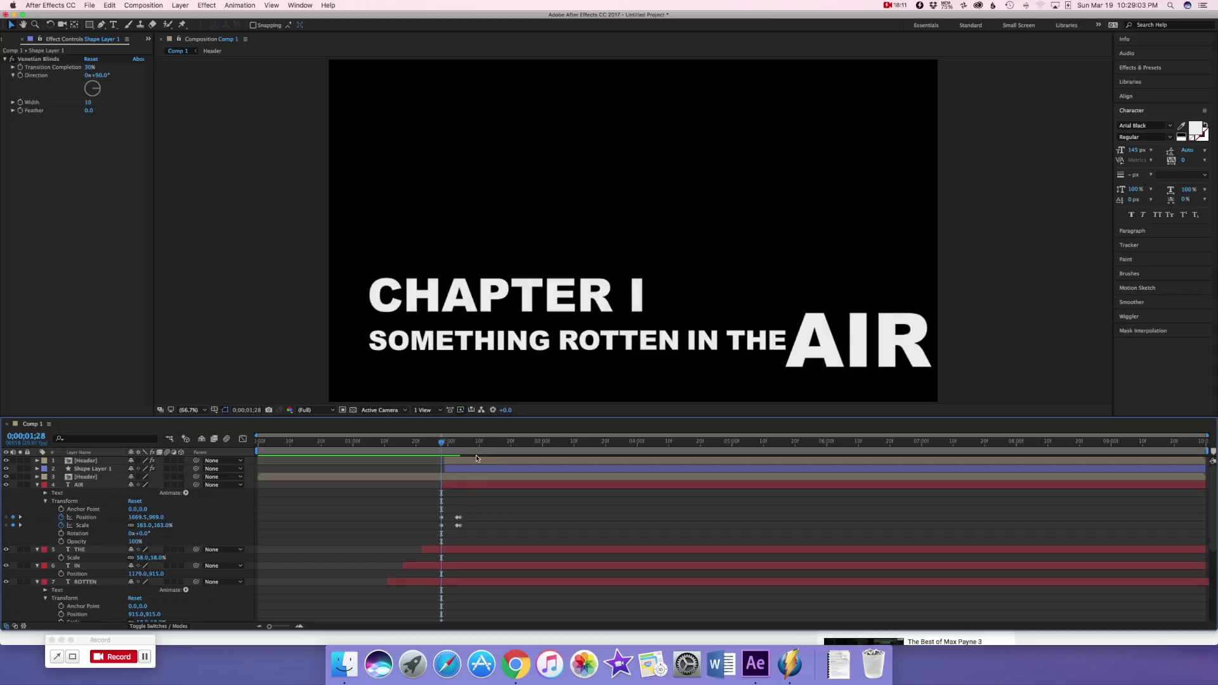
pyautogui.click(447, 465)
pyautogui.press('pagedown')
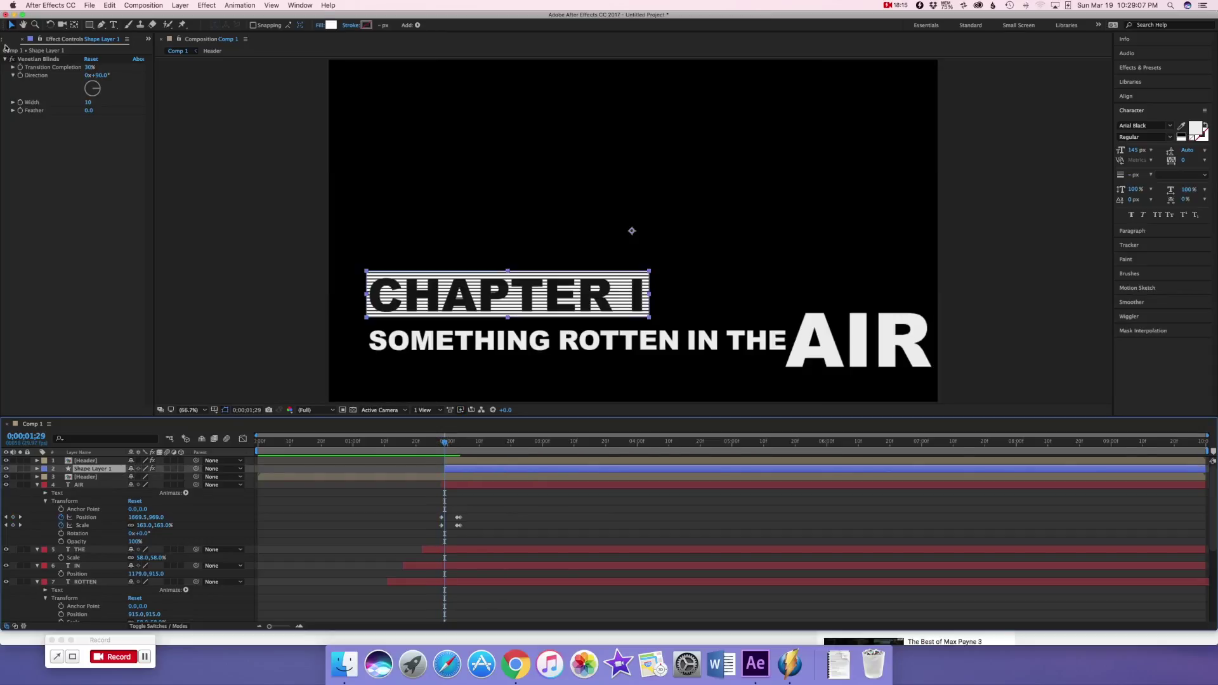
pyautogui.click(20, 67)
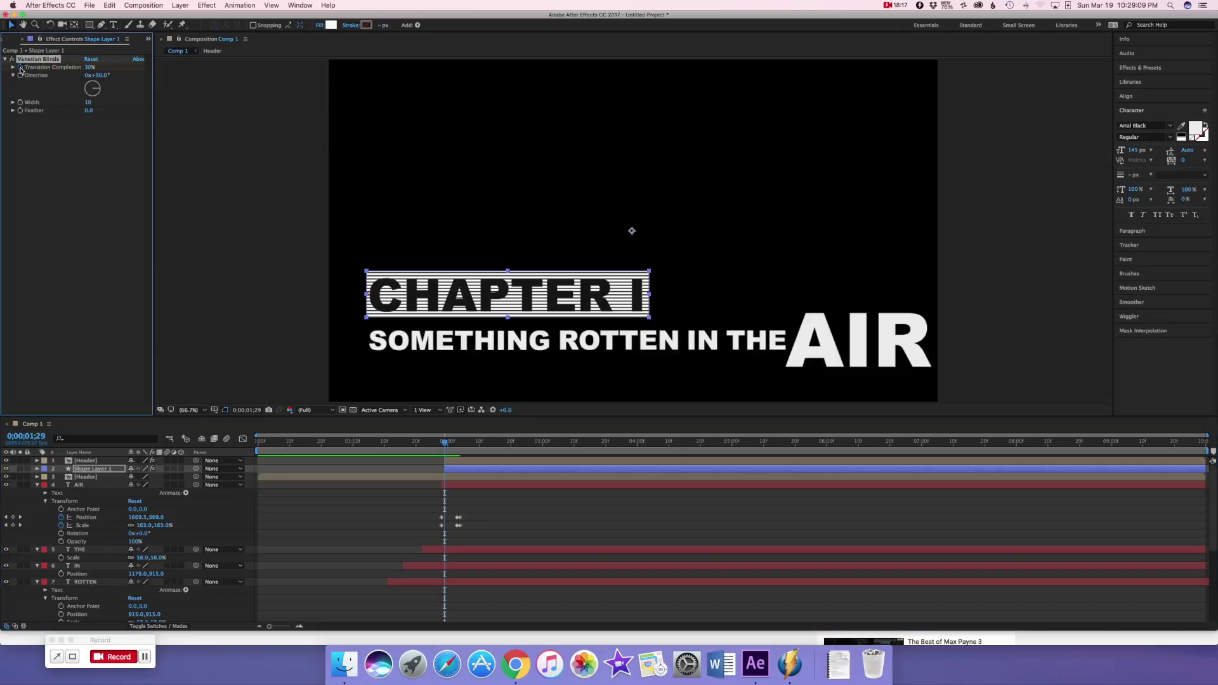
pyautogui.press('u')
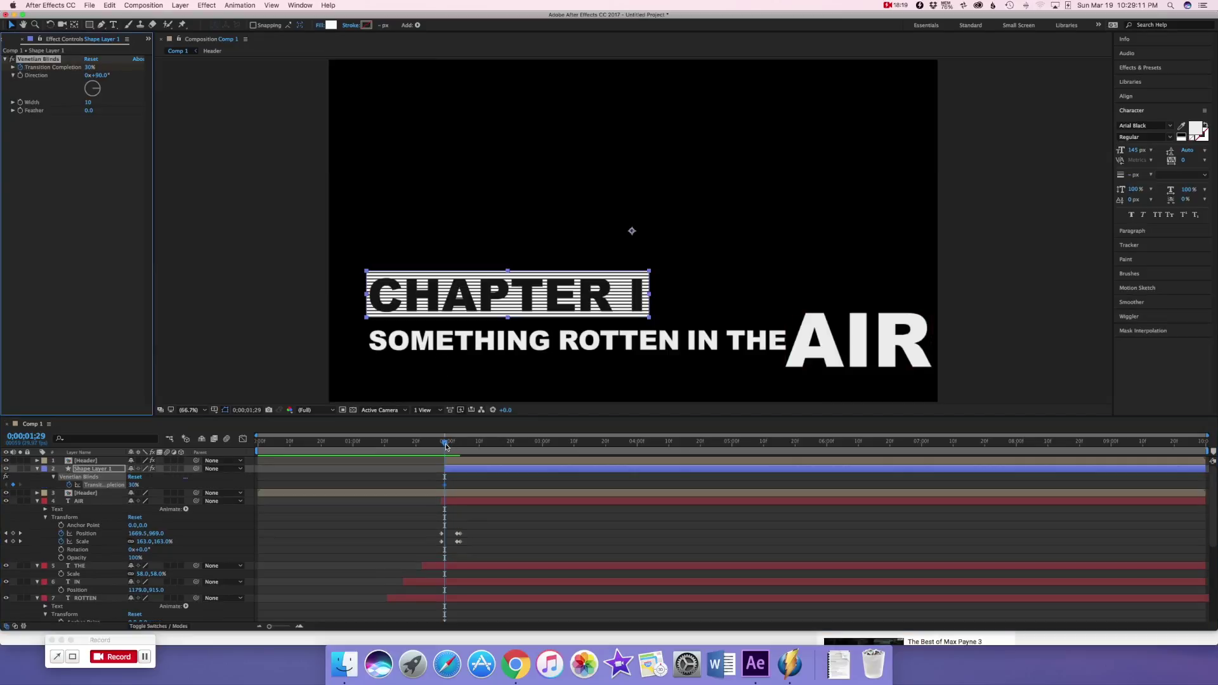
# Move the 30% Transition Completion keyframe a few frames later and set a 0% keyframe at 0;00;01;29.
pyautogui.click(444, 446)
pyautogui.moveTo(445, 486); pyautogui.dragTo(444, 445)
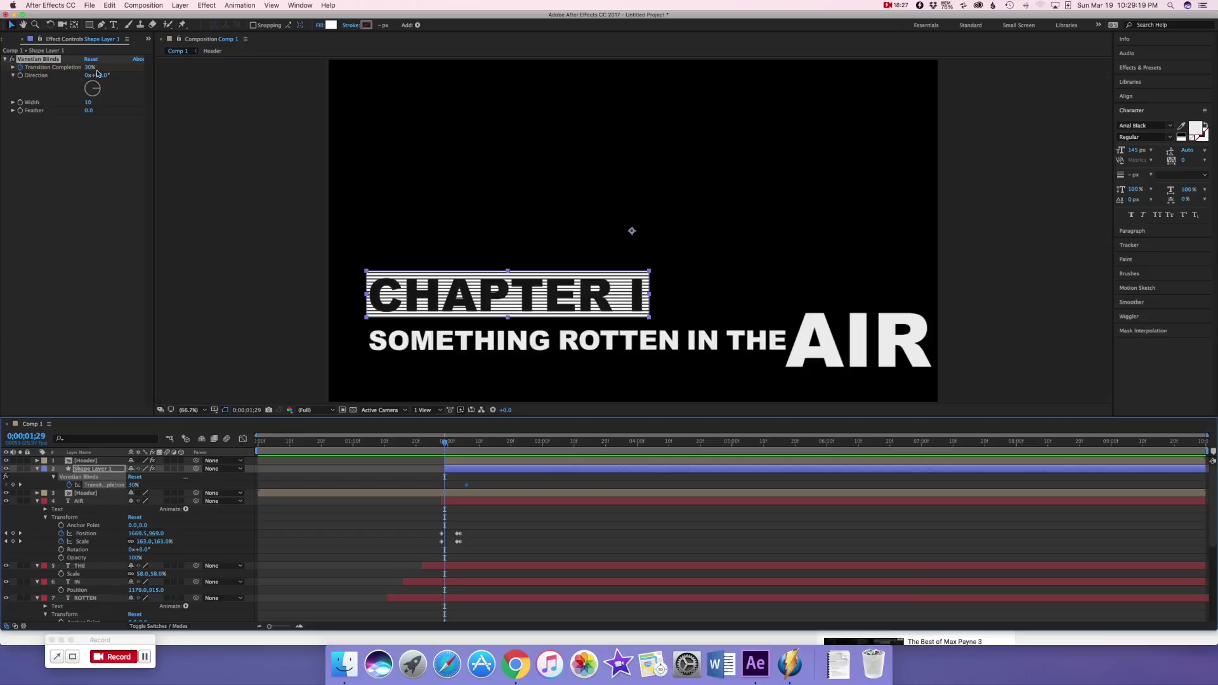
pyautogui.moveTo(90, 68); pyautogui.dragTo(39, 70)
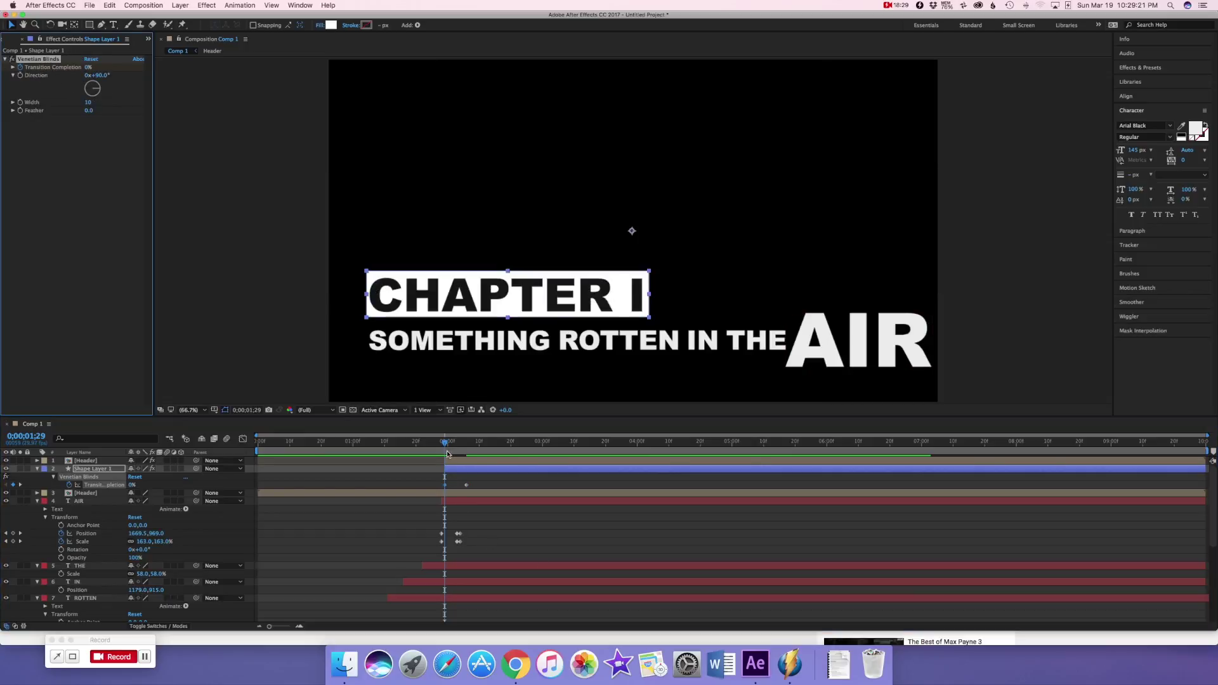
# Add a Transition Completion keyframe of 0% at 0;00;02;05, just before the 30% keyframe.
pyautogui.moveTo(447, 444); pyautogui.dragTo(463, 444)
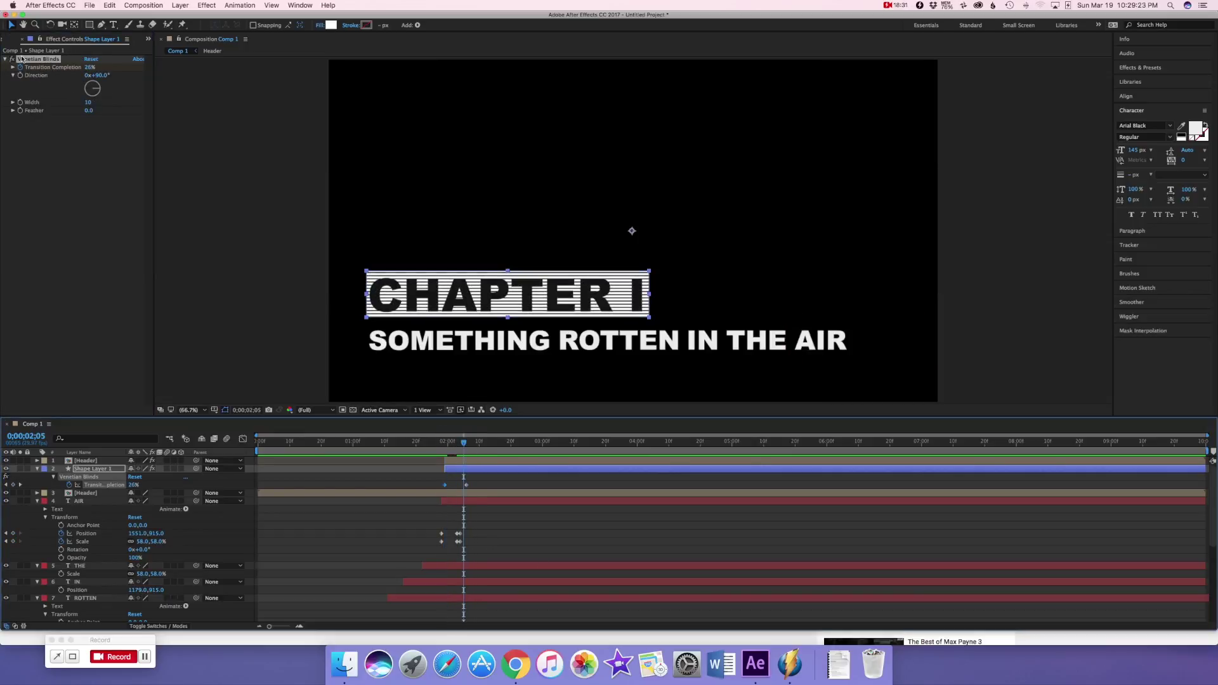
pyautogui.click(13, 485)
pyautogui.click(133, 485)
pyautogui.write('0')
pyautogui.press('Return')
# Hold Transition Completion at 30% with a keyframe at 0;00;02;12 and set it to 0% one frame later.
pyautogui.moveTo(463, 444); pyautogui.dragTo(487, 438)
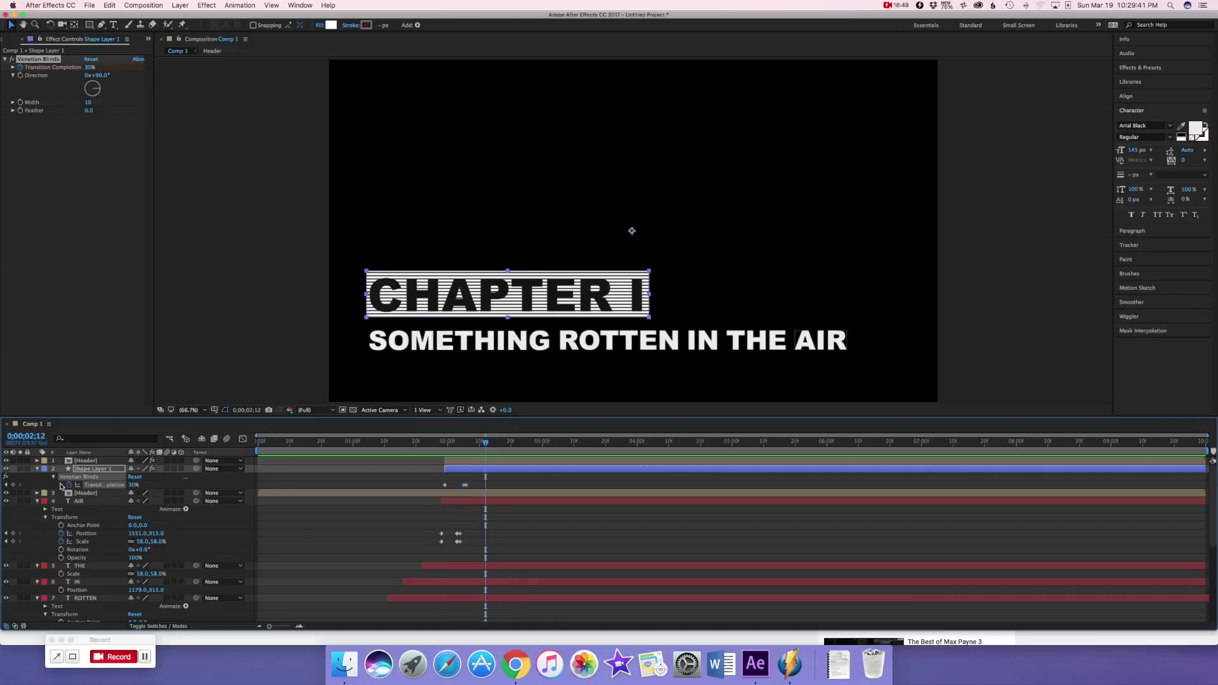
pyautogui.moveTo(487, 445); pyautogui.dragTo(489, 443)
pyautogui.moveTo(135, 484); pyautogui.dragTo(115, 485)
# Play the title animation from the start to check the timing of the blinds flicker behind CHAPTER I.
pyautogui.moveTo(489, 453); pyautogui.dragTo(239, 435)
pyautogui.press('space')
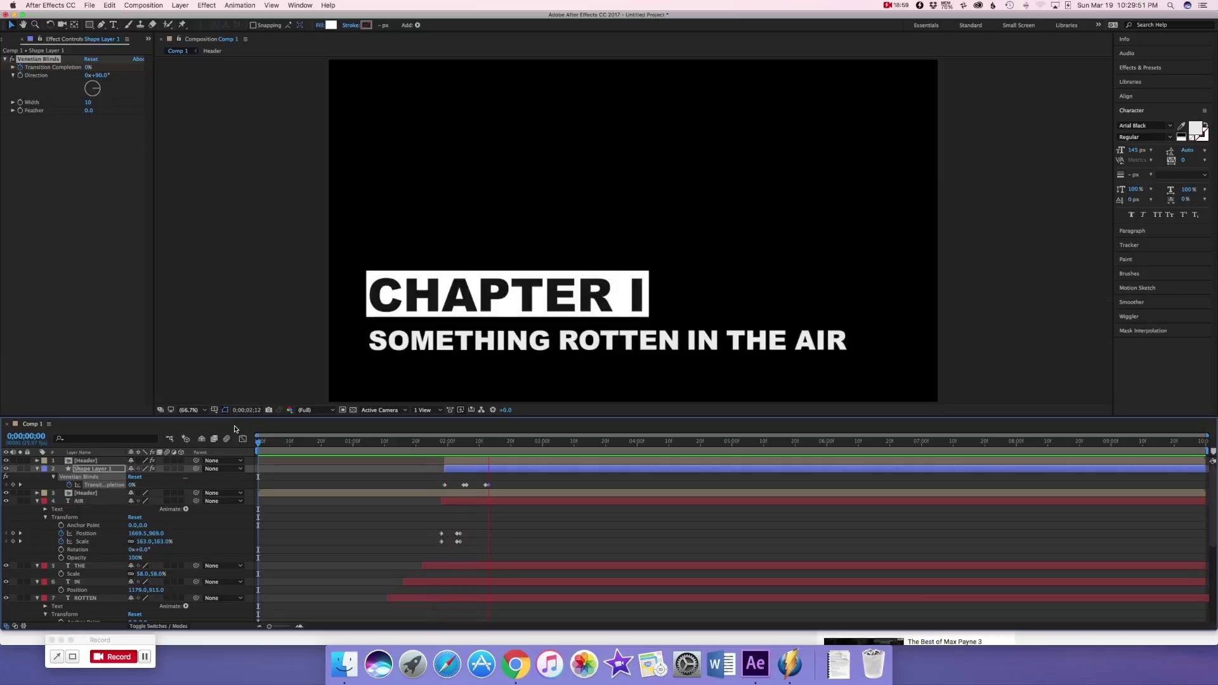
pyautogui.press('space')
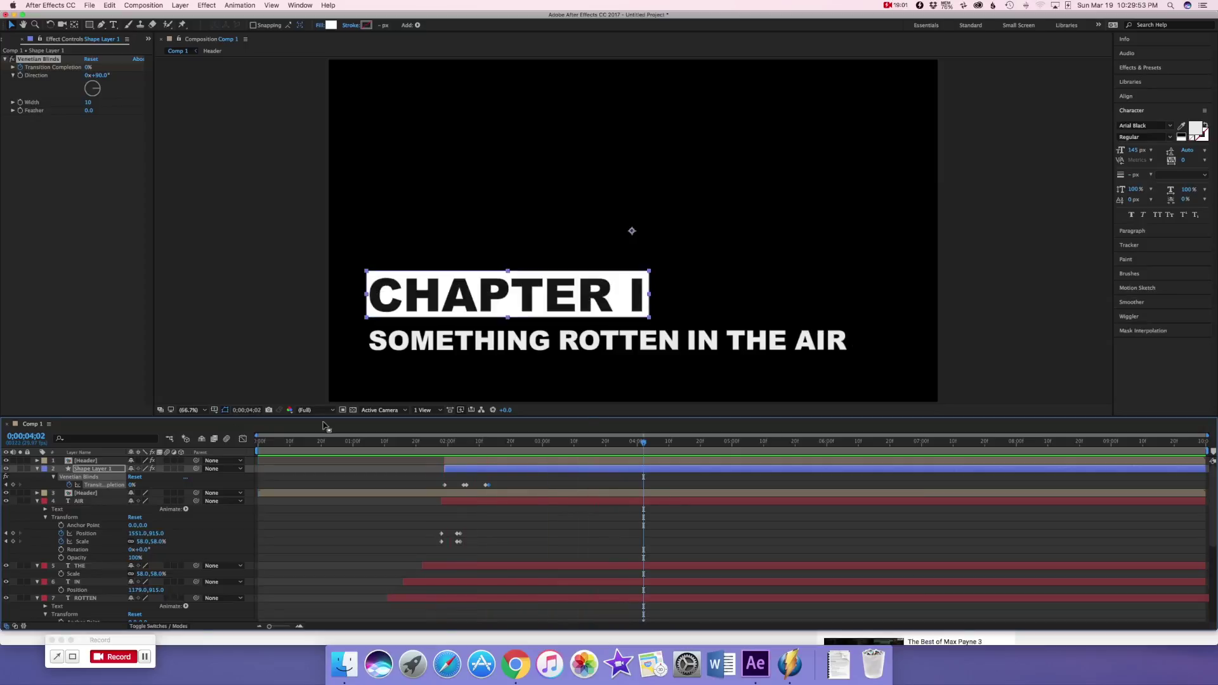
pyautogui.moveTo(526, 438); pyautogui.dragTo(168, 432)
pyautogui.press('space')
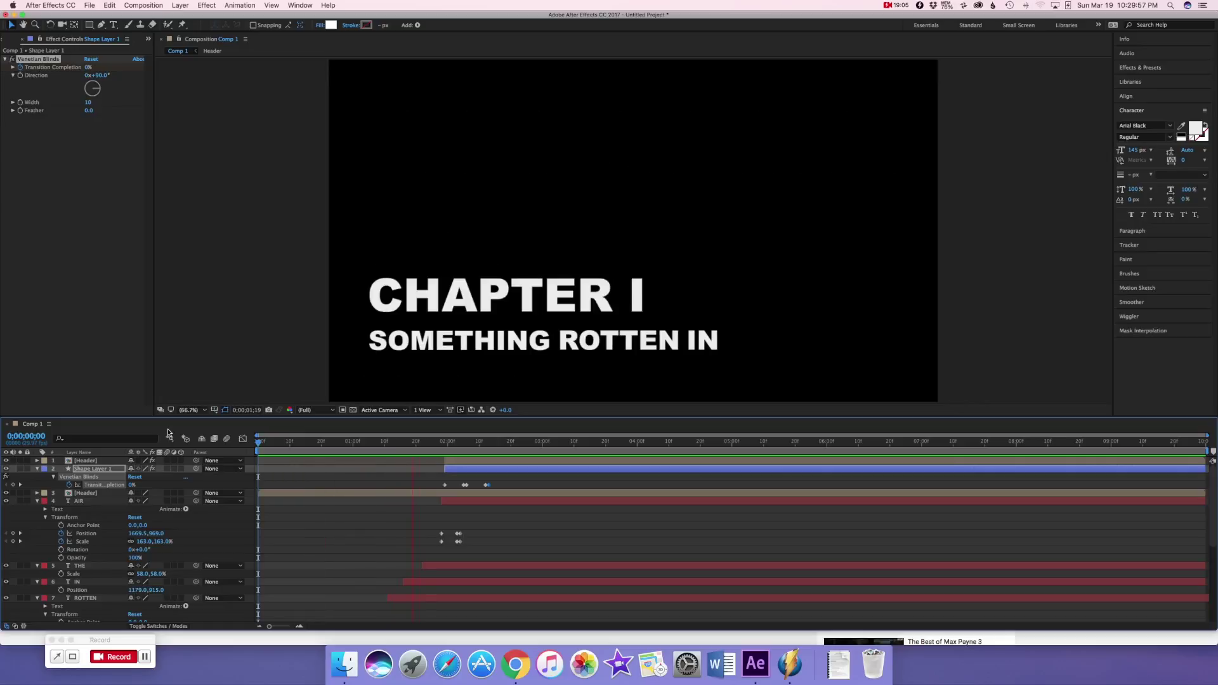